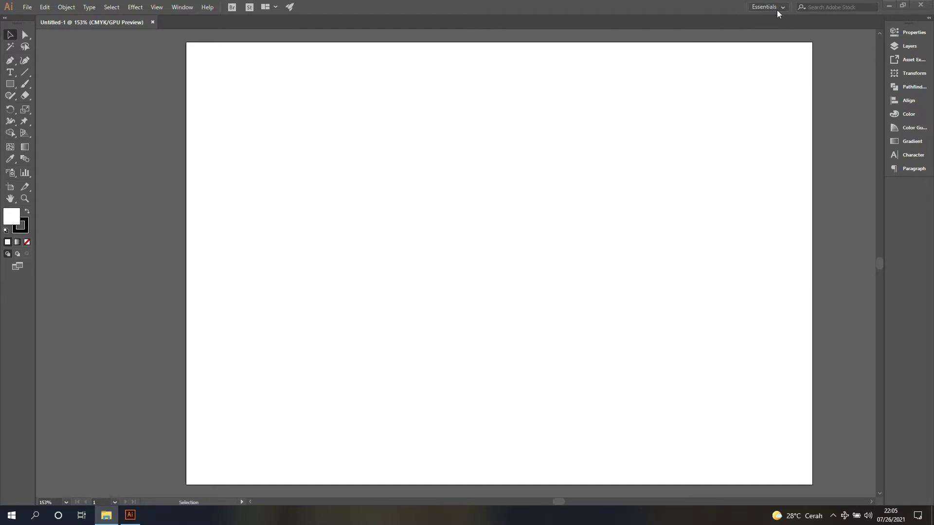
Examine the available workspaces and the Properties, Layers, Asset Export, Transform and Align panels of the Essentials workspace.
{"action": "left_click", "coordinate": [782, 9]}
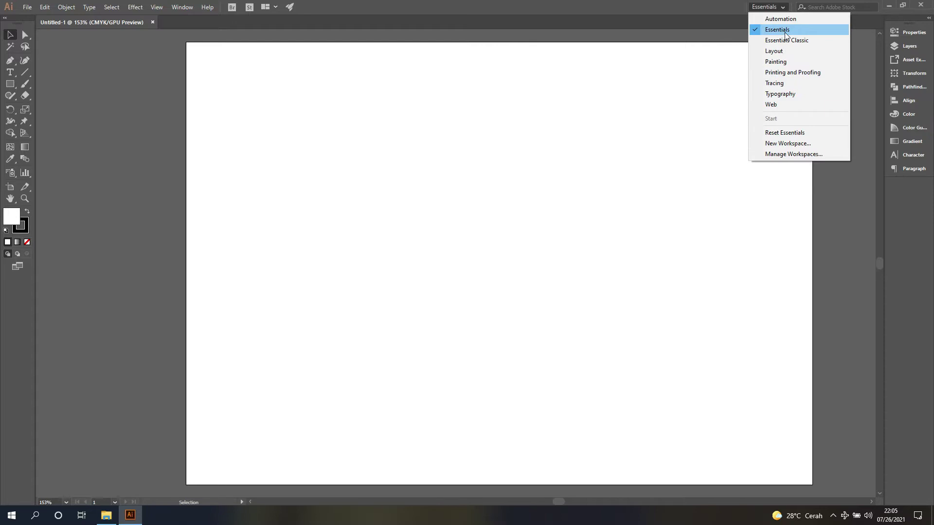
{"action": "left_click", "coordinate": [700, 11]}
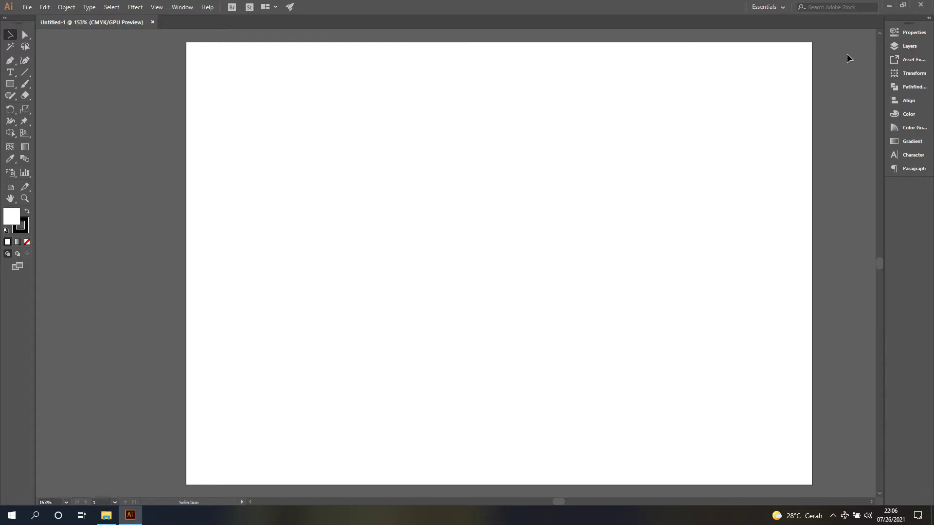
{"action": "left_click", "coordinate": [911, 35]}
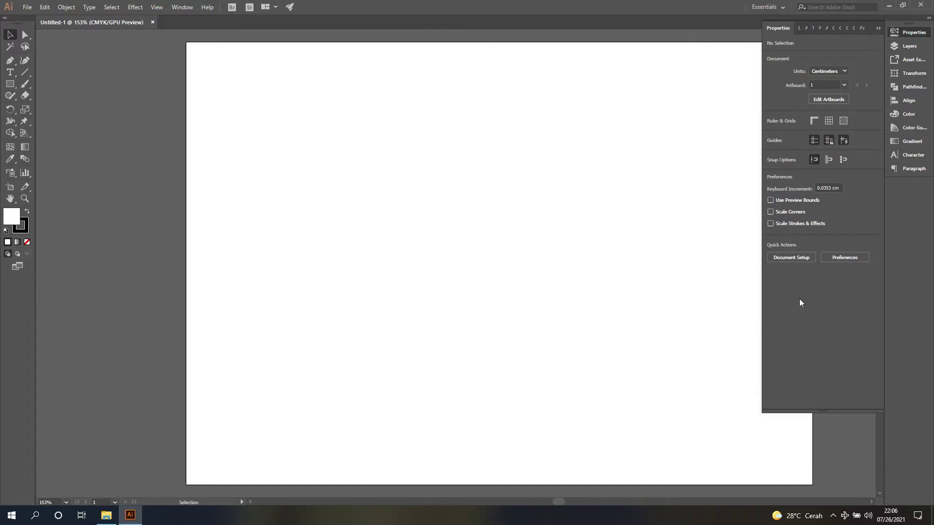
{"action": "left_click", "coordinate": [909, 46]}
{"action": "left_click", "coordinate": [916, 61]}
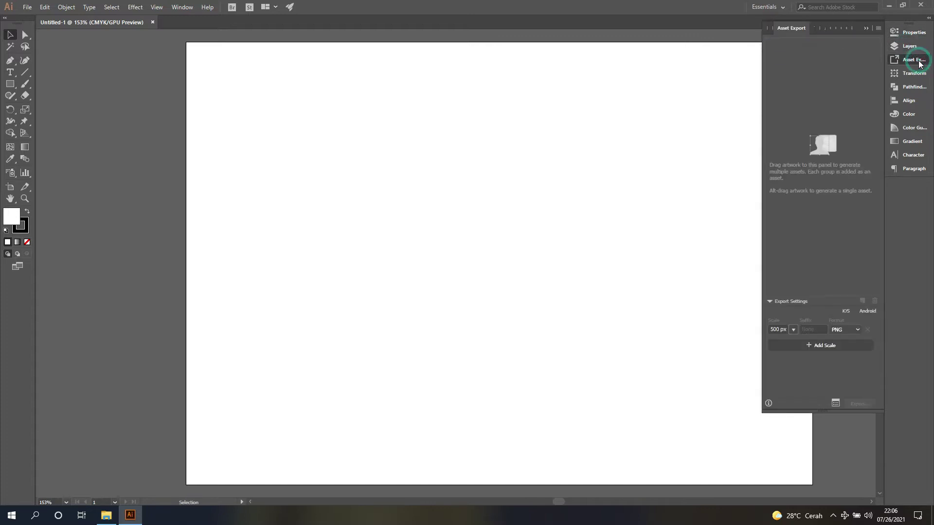
{"action": "left_click", "coordinate": [912, 77]}
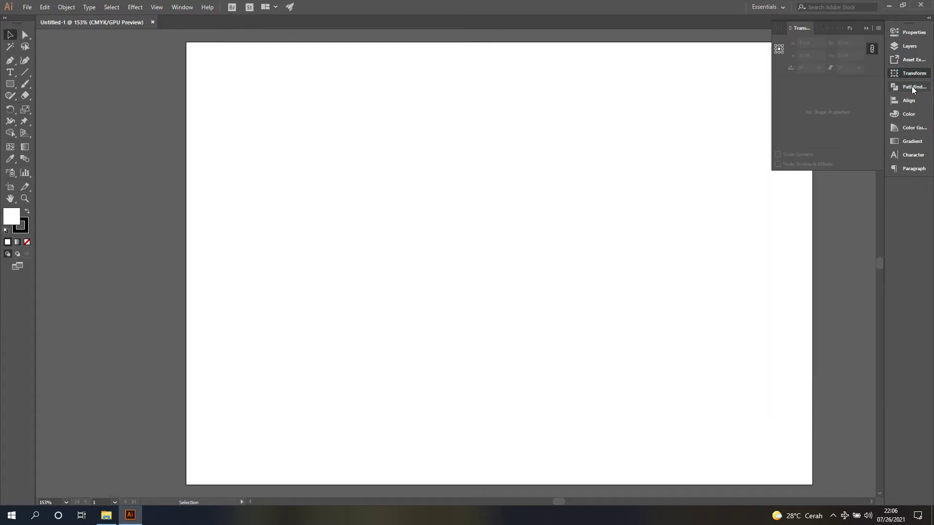
{"action": "left_click", "coordinate": [910, 99]}
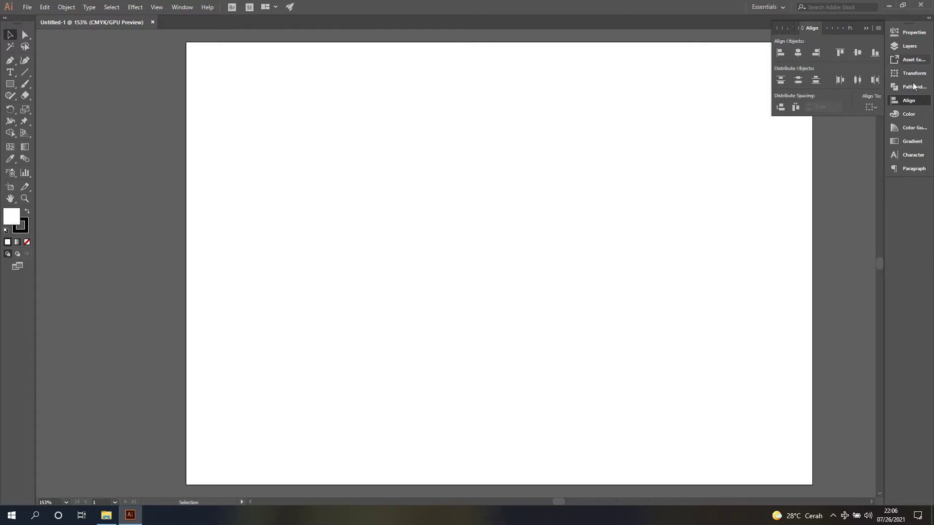
{"action": "left_click", "coordinate": [909, 101]}
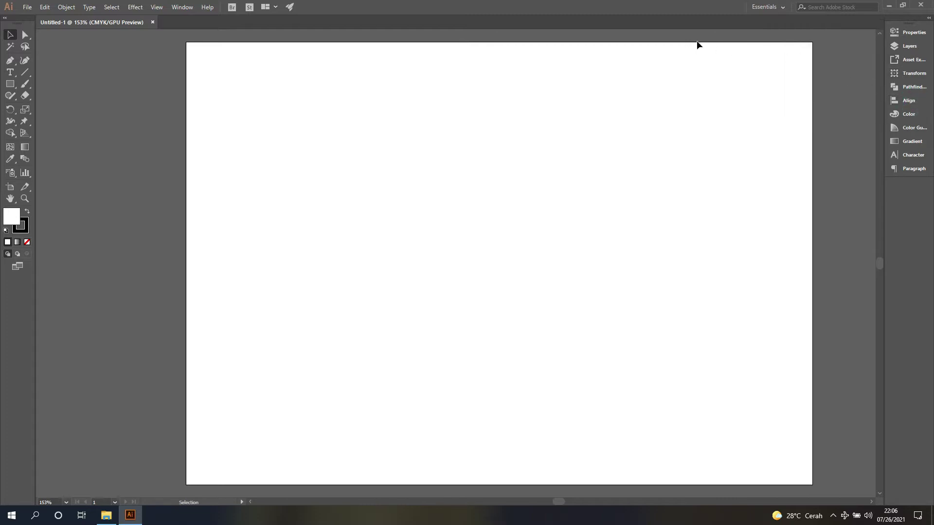
Switch the workspace to Essentials Classic.
{"action": "left_click", "coordinate": [780, 9]}
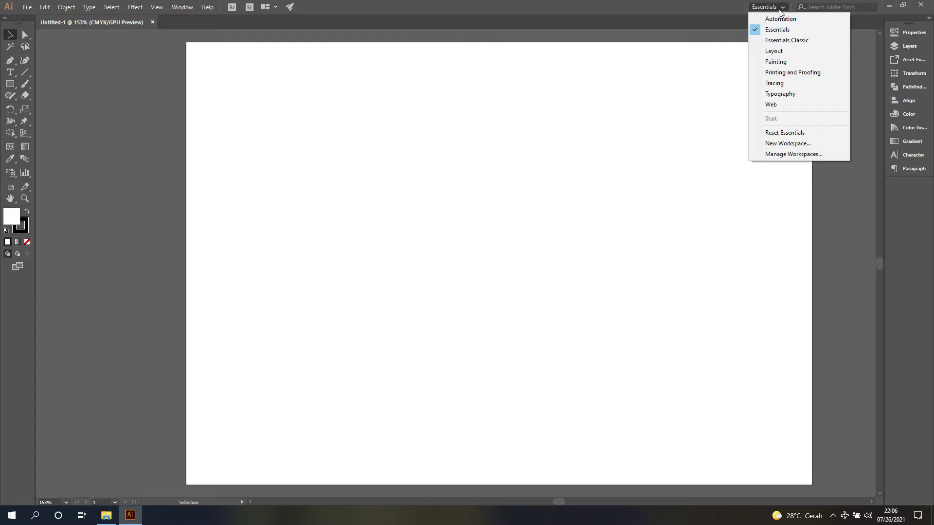
{"action": "left_click", "coordinate": [801, 42]}
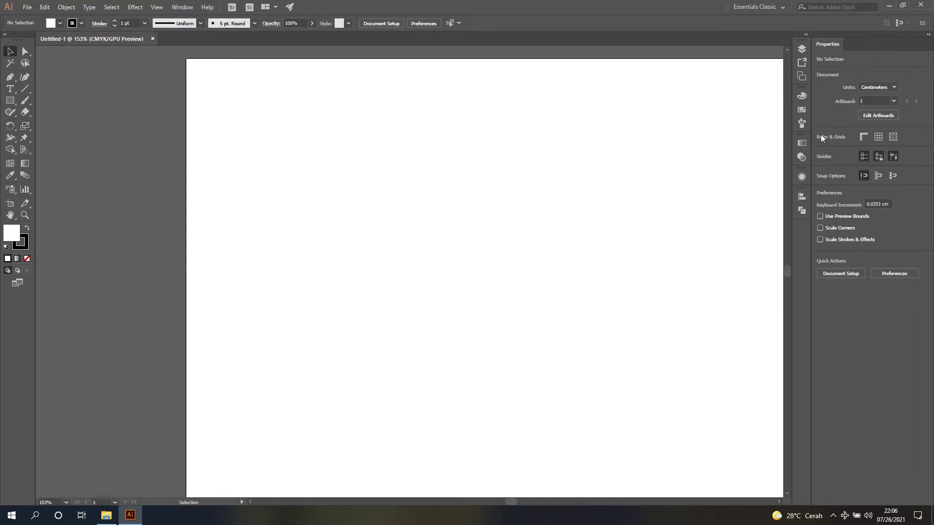
Examine the Layers, Artboards, Color and Swatches panels of Essentials Classic and the full list of panels that can be shown.
{"action": "left_click", "coordinate": [802, 49]}
{"action": "left_click", "coordinate": [802, 77]}
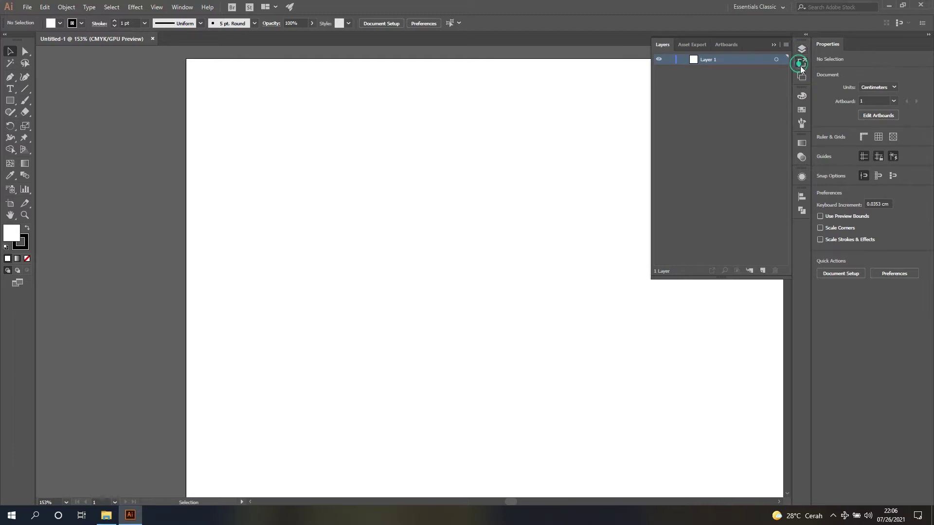
{"action": "left_click", "coordinate": [802, 95]}
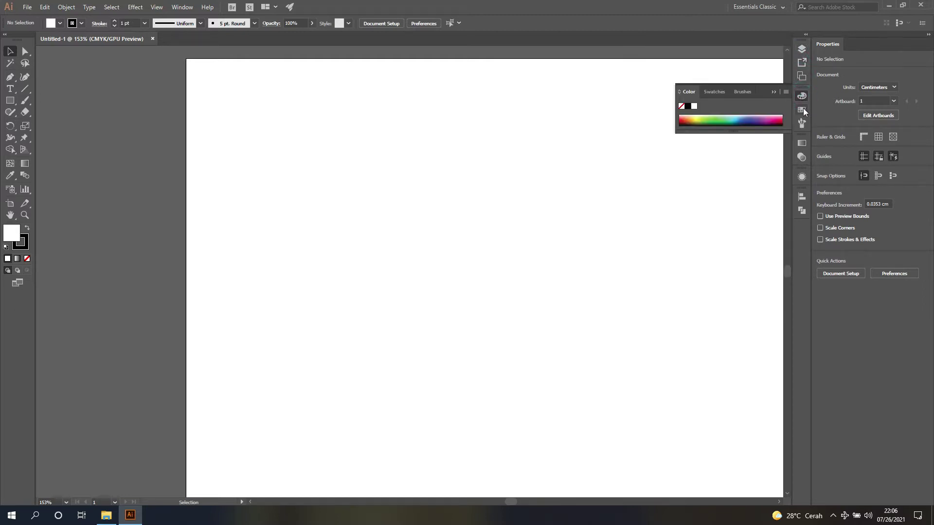
{"action": "left_click", "coordinate": [802, 109]}
{"action": "left_click", "coordinate": [802, 50]}
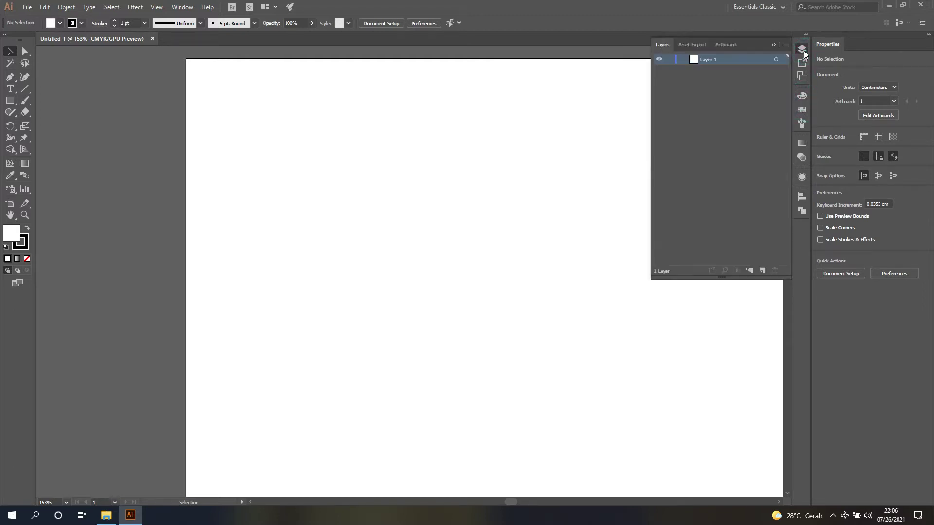
{"action": "left_click", "coordinate": [802, 50]}
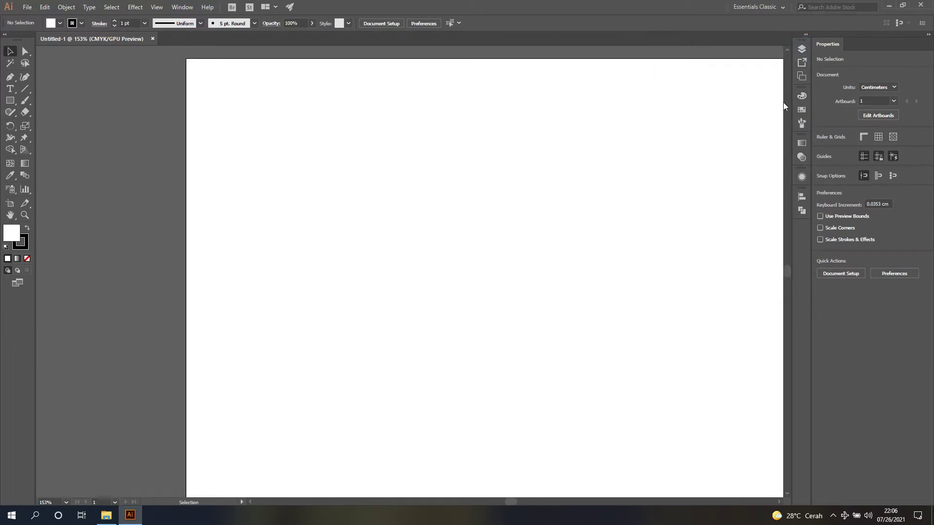
{"action": "left_click", "coordinate": [181, 7]}
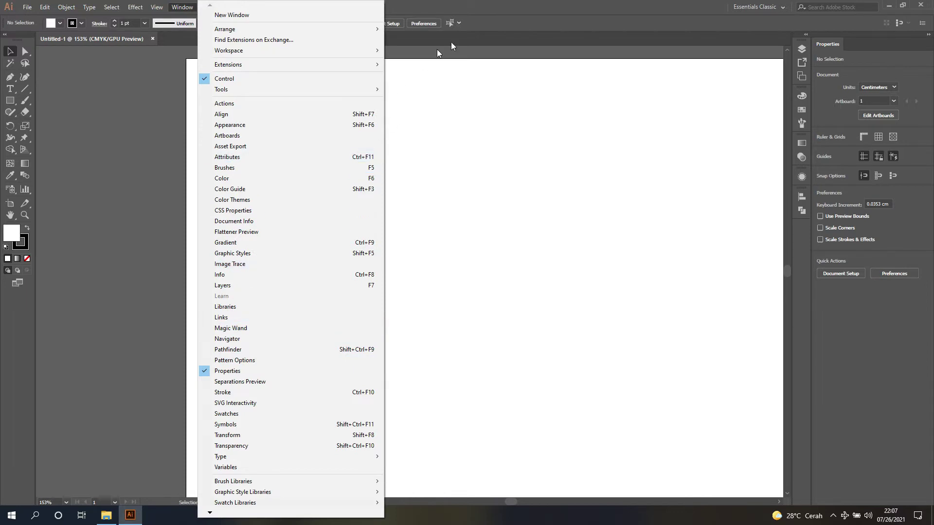
{"action": "left_click", "coordinate": [518, 8]}
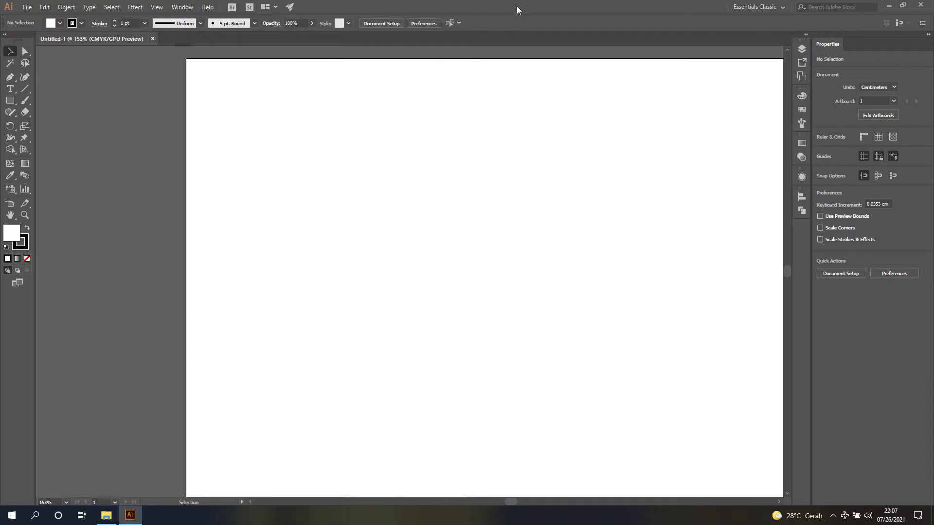
Preview the Layout, Typography and Web workspaces and return to Essentials Classic.
{"action": "left_click", "coordinate": [773, 8]}
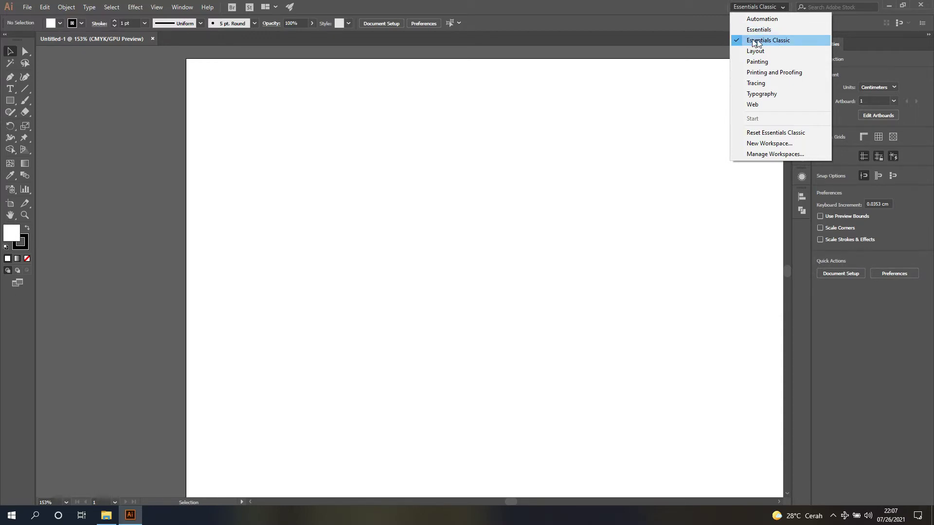
{"action": "left_click", "coordinate": [776, 51]}
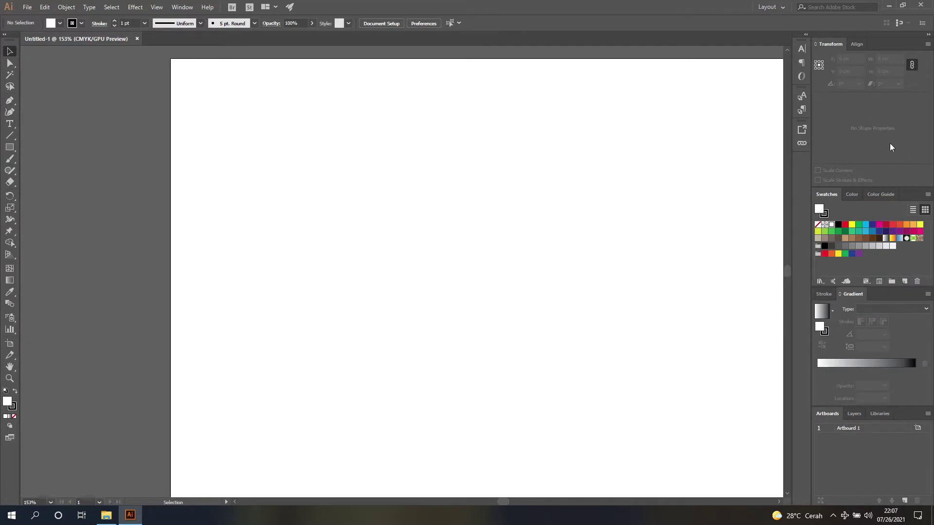
{"action": "left_click", "coordinate": [770, 8]}
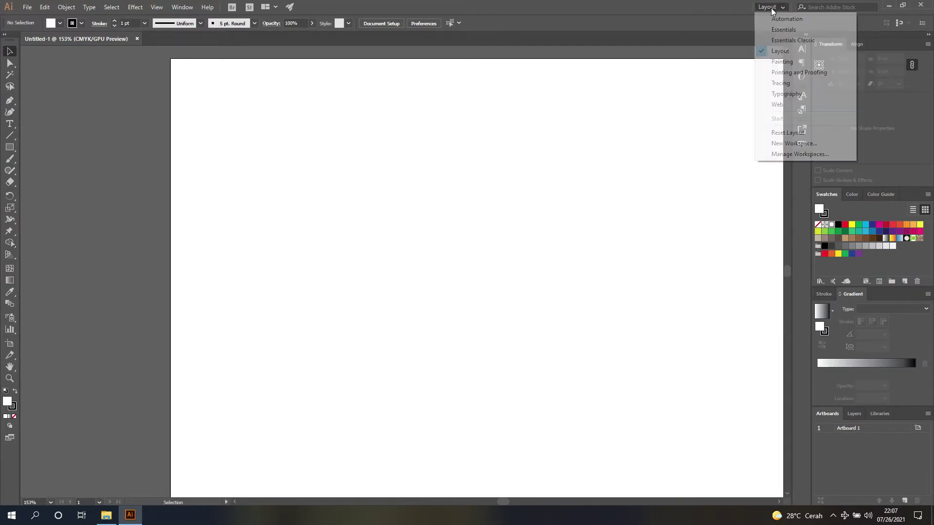
{"action": "left_click", "coordinate": [797, 97]}
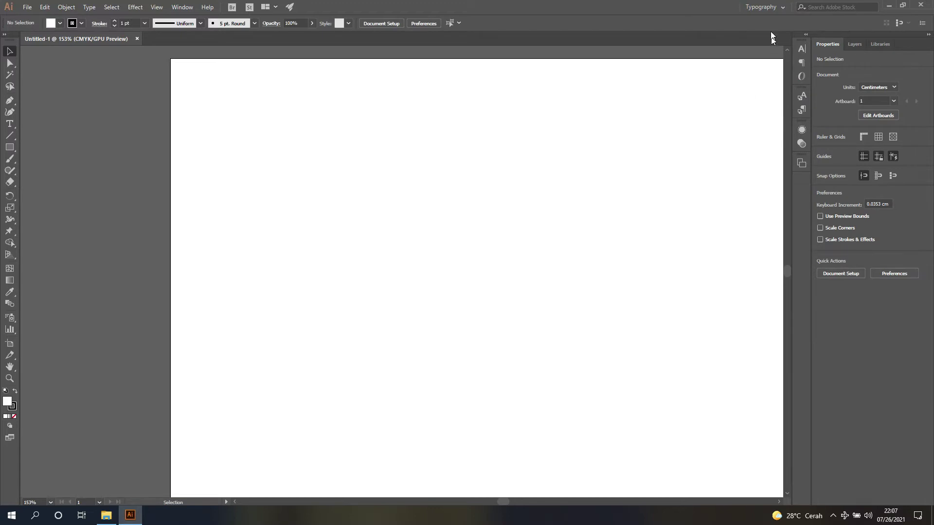
{"action": "left_click", "coordinate": [771, 7]}
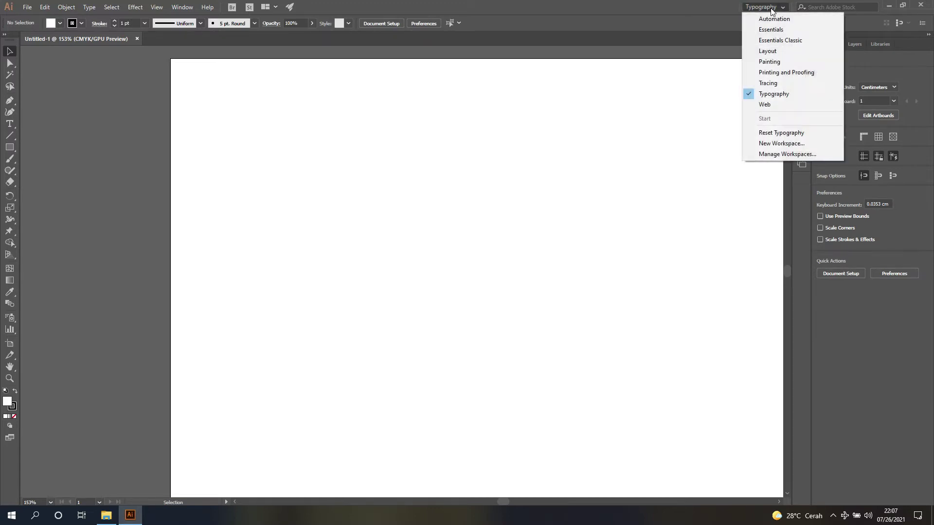
{"action": "left_click", "coordinate": [765, 105]}
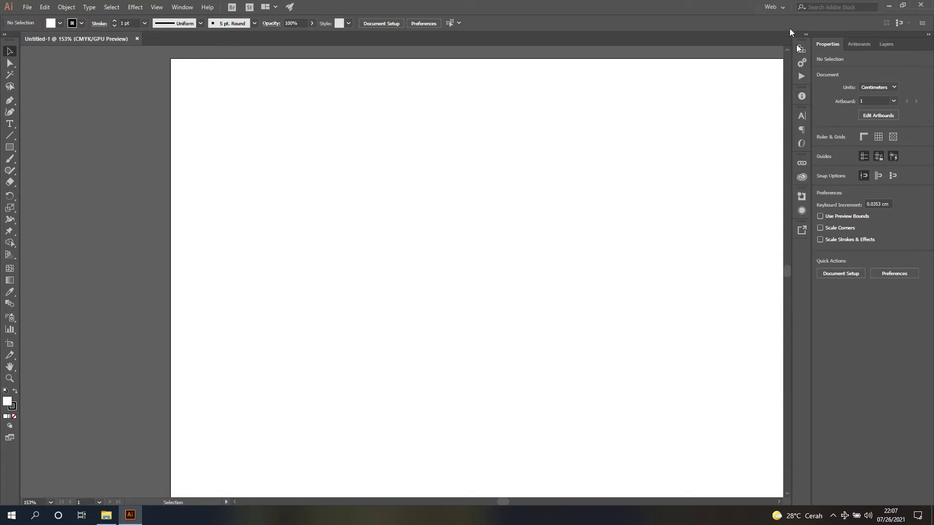
{"action": "left_click", "coordinate": [779, 8]}
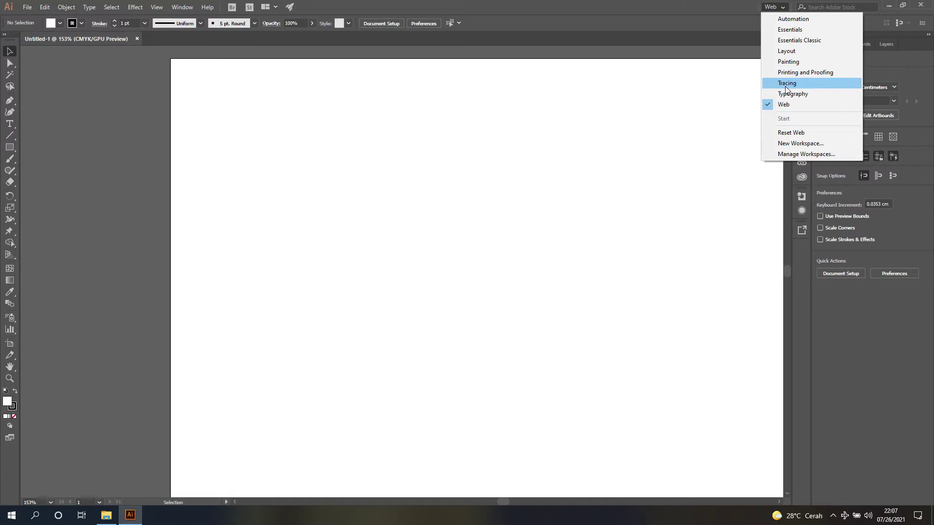
{"action": "left_click", "coordinate": [802, 41]}
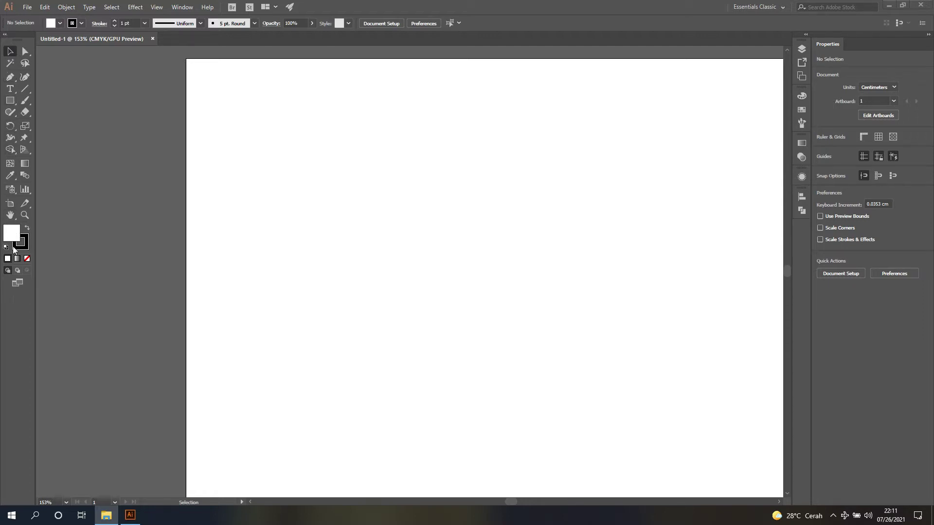
Collapse the toolbar to a single column and restore its two-column layout.
{"action": "left_click", "coordinate": [10, 51]}
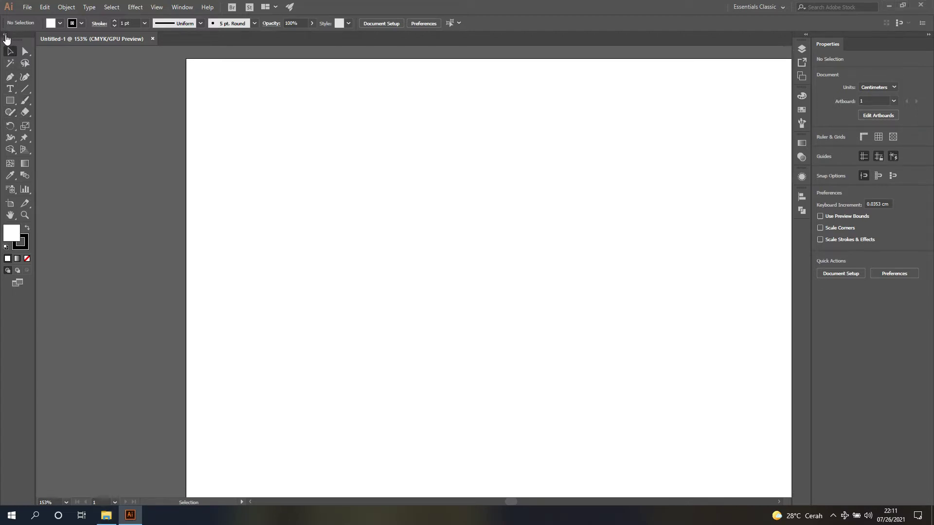
{"action": "left_click", "coordinate": [5, 35]}
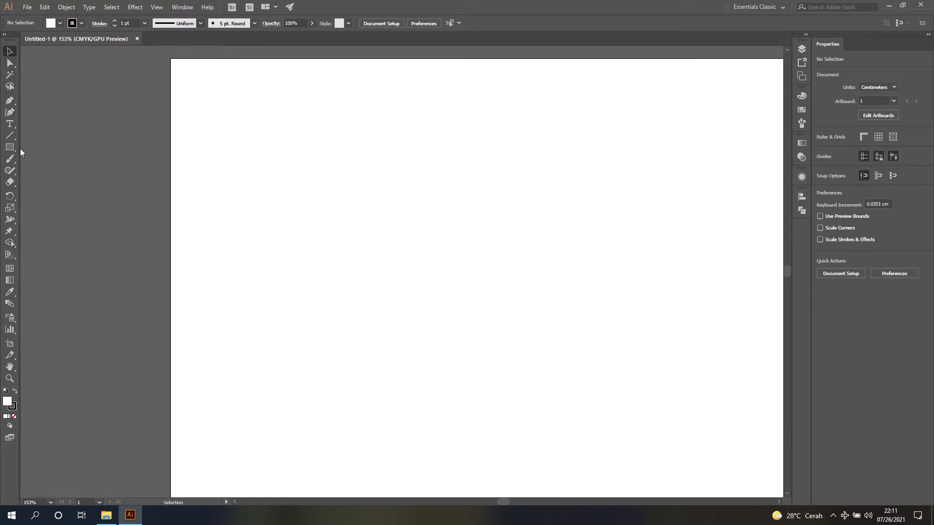
{"action": "left_click", "coordinate": [6, 36]}
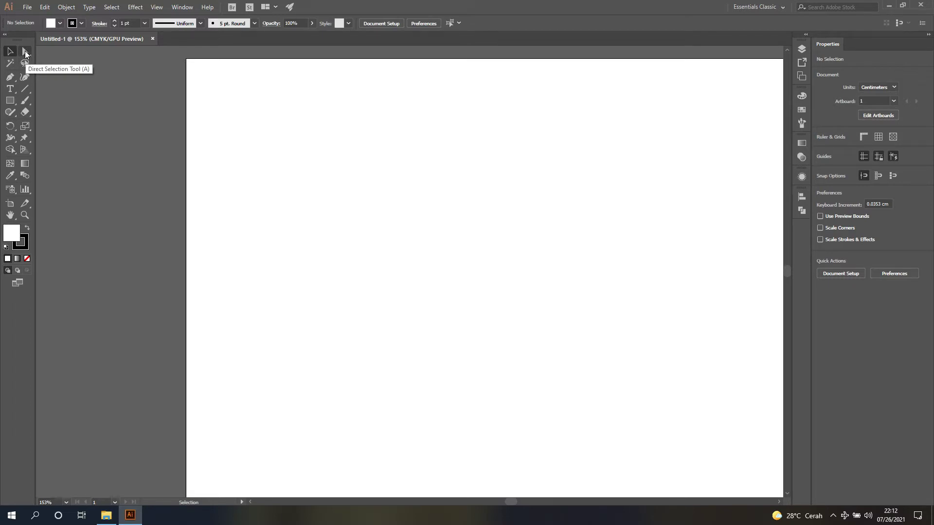
Examine the hidden tools grouped under the Direct Selection, Pen and Type tools, keeping the Selection tool active.
{"action": "left_click", "coordinate": [25, 52]}
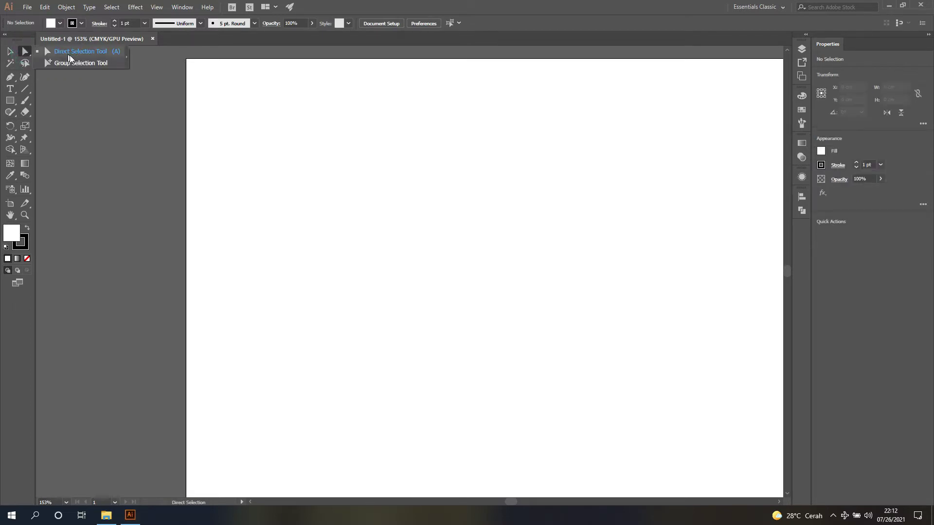
{"action": "left_click", "coordinate": [9, 51]}
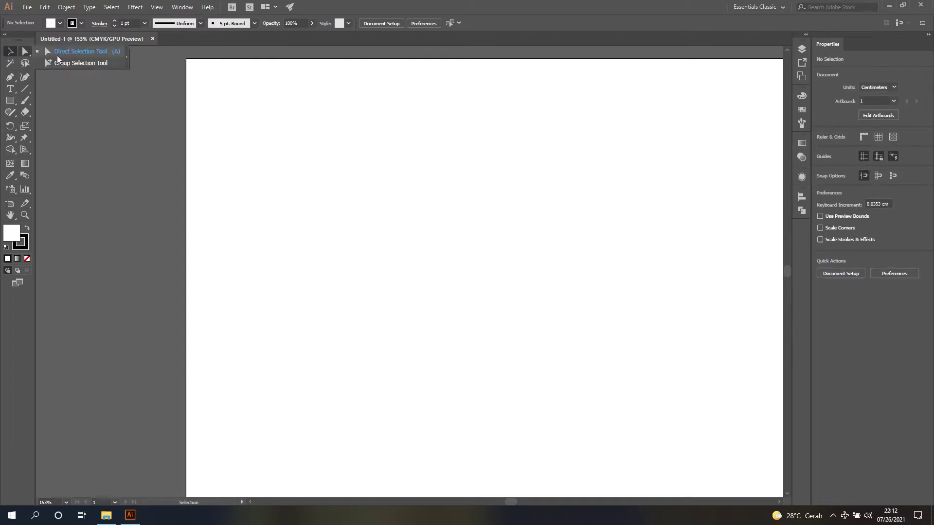
{"action": "left_click", "coordinate": [15, 78]}
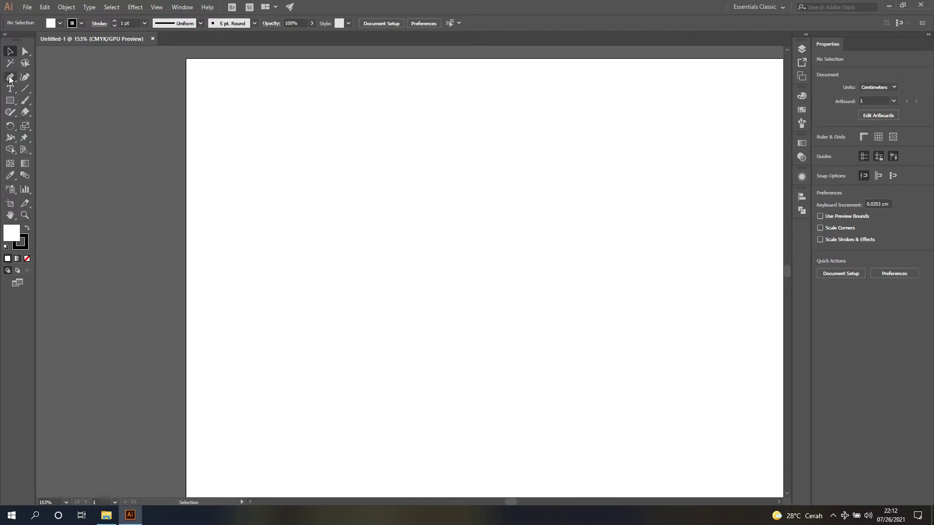
{"action": "left_click", "coordinate": [10, 88]}
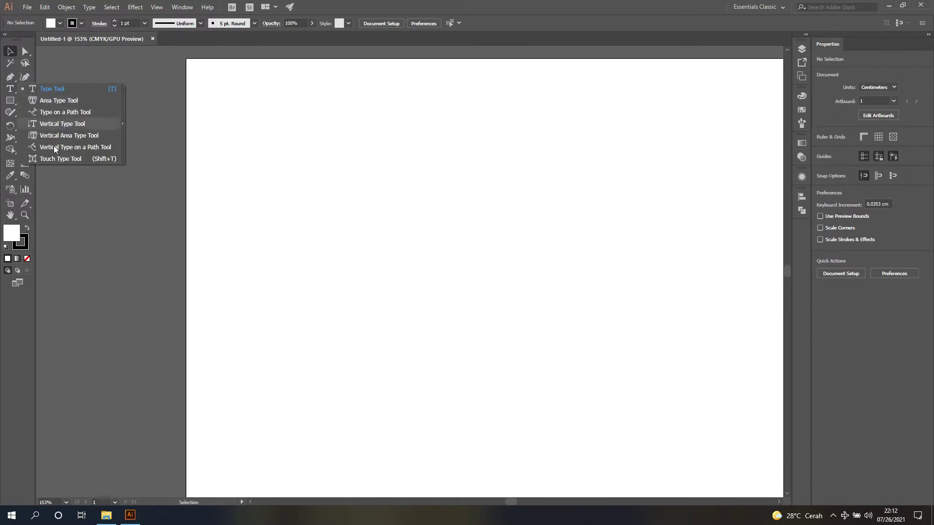
{"action": "left_click", "coordinate": [9, 55]}
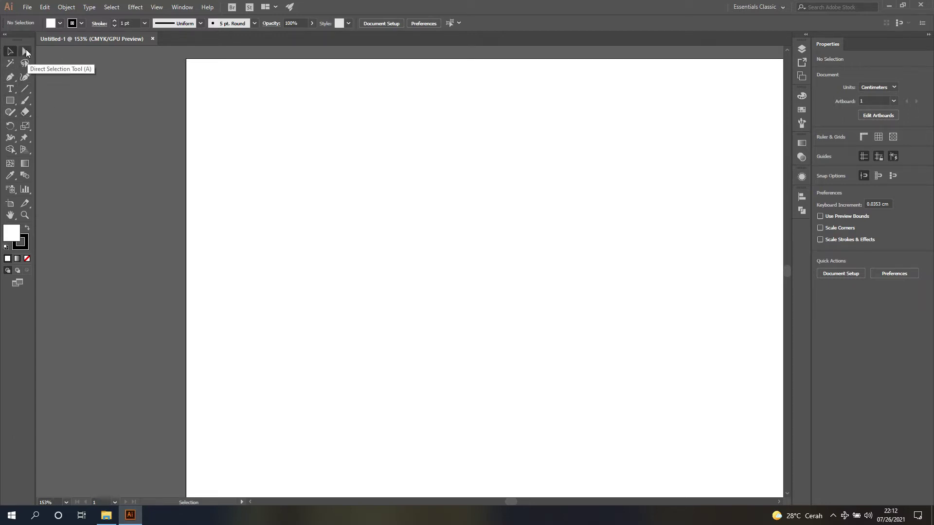
Detach the Direct Selection tool group as a floating panel and place it beside the toolbar.
{"action": "left_click", "coordinate": [26, 52]}
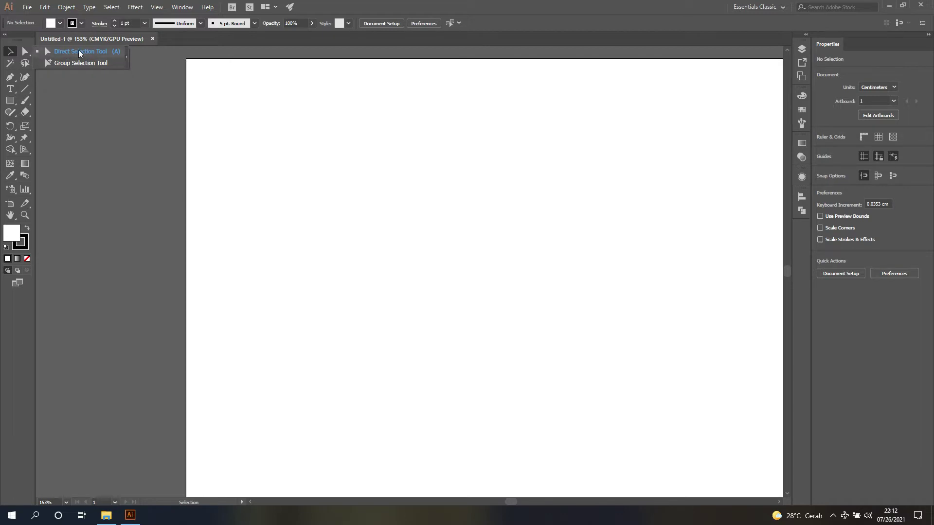
{"action": "left_click", "coordinate": [127, 57]}
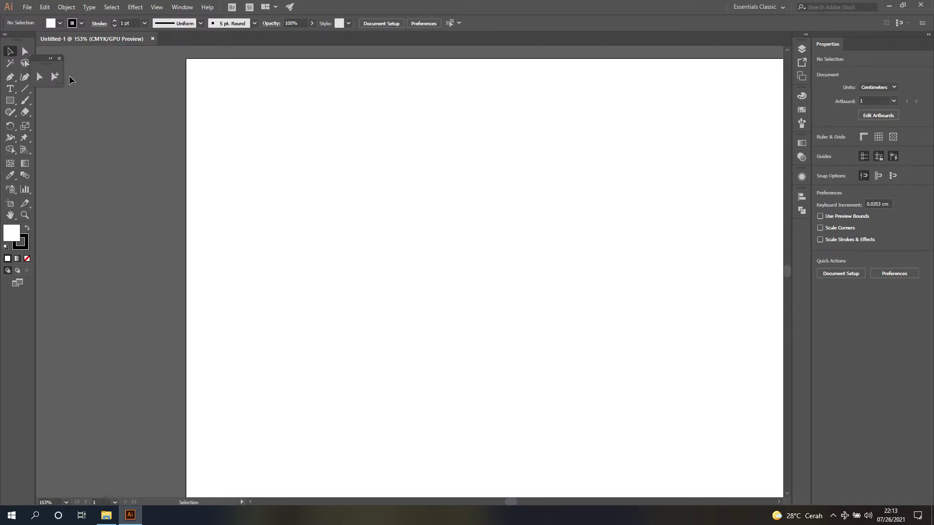
{"action": "left_click_drag", "start_coordinate": [41, 59], "coordinate": [44, 58]}
{"action": "left_click_drag", "start_coordinate": [48, 55], "coordinate": [49, 59]}
Detach the Pen tool group as a floating panel and dock it next to the floating Direct Selection group.
{"action": "left_click", "coordinate": [11, 78]}
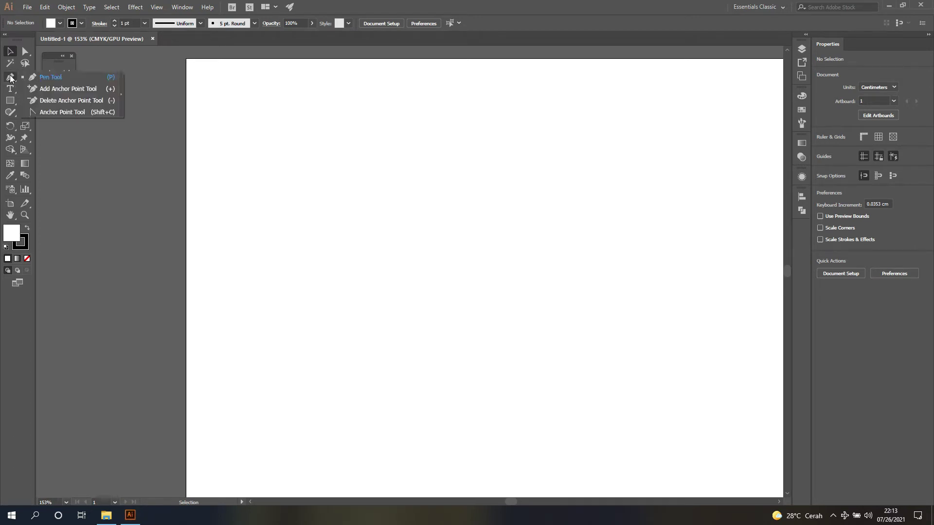
{"action": "left_click", "coordinate": [121, 95]}
{"action": "left_click_drag", "start_coordinate": [44, 84], "coordinate": [108, 57]}
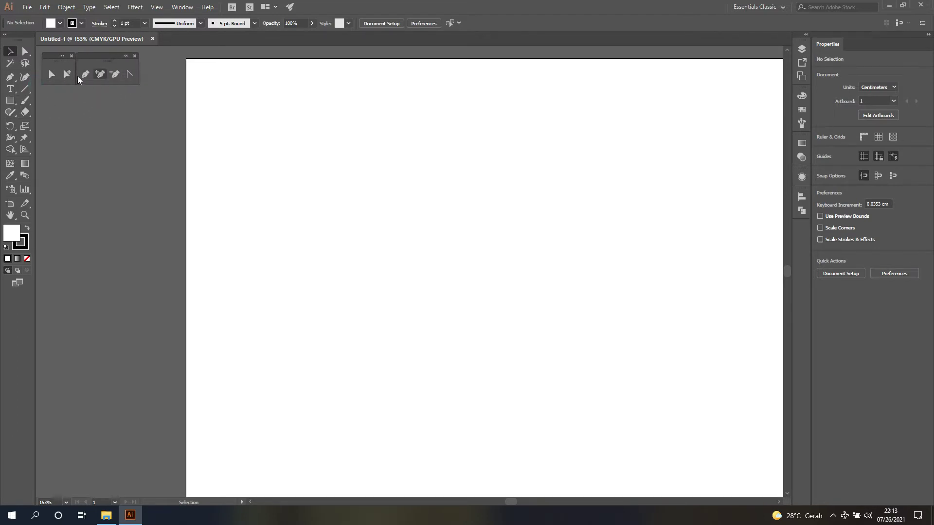
Detach the Type tool group as a floating panel and place it below the floating Direct Selection and Pen groups.
{"action": "left_click", "coordinate": [10, 89]}
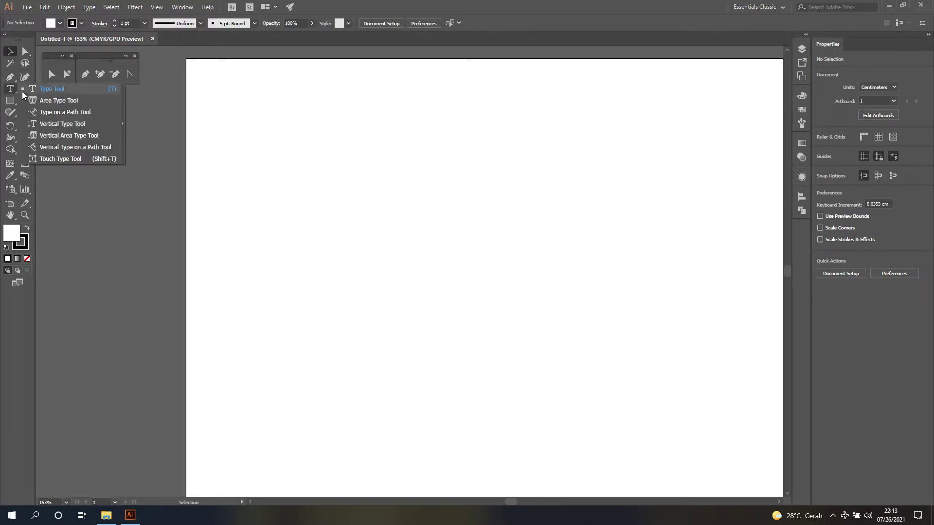
{"action": "left_click", "coordinate": [122, 120]}
{"action": "left_click_drag", "start_coordinate": [76, 101], "coordinate": [102, 93]}
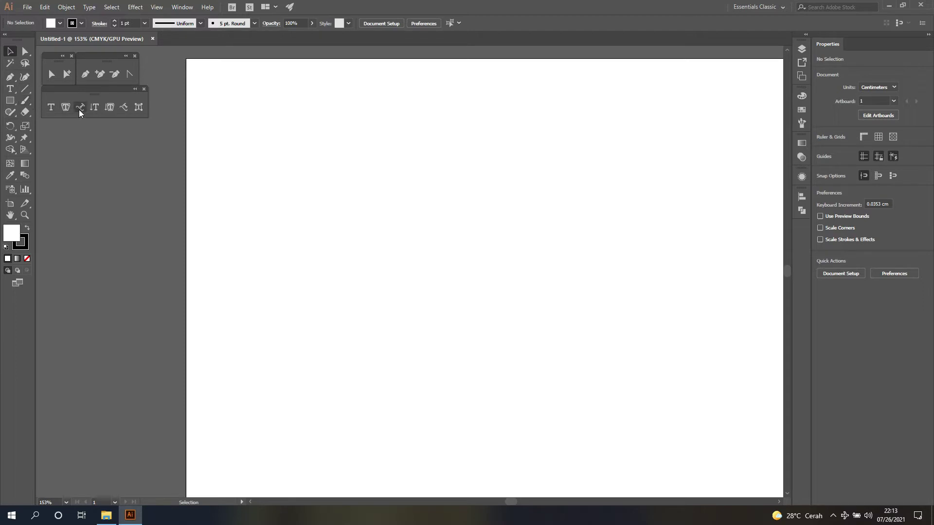
{"action": "left_click", "coordinate": [11, 89]}
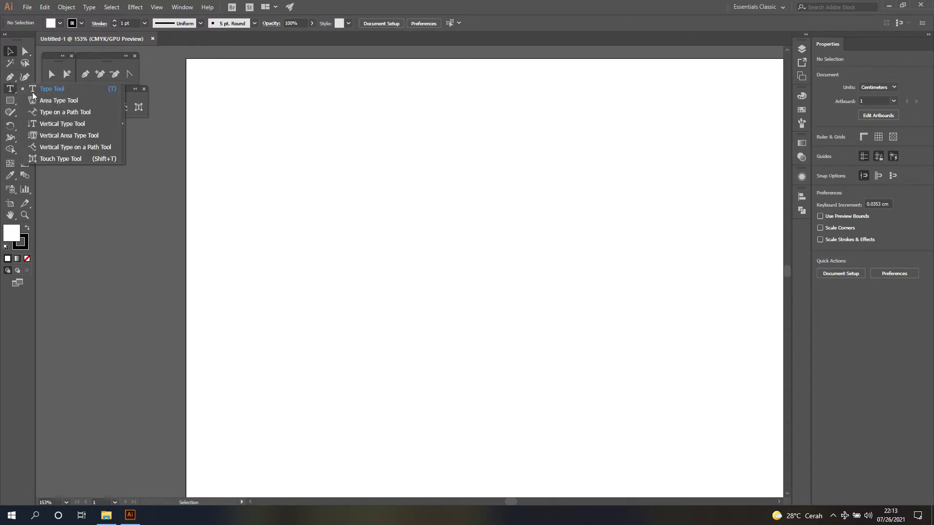
{"action": "left_click", "coordinate": [158, 137]}
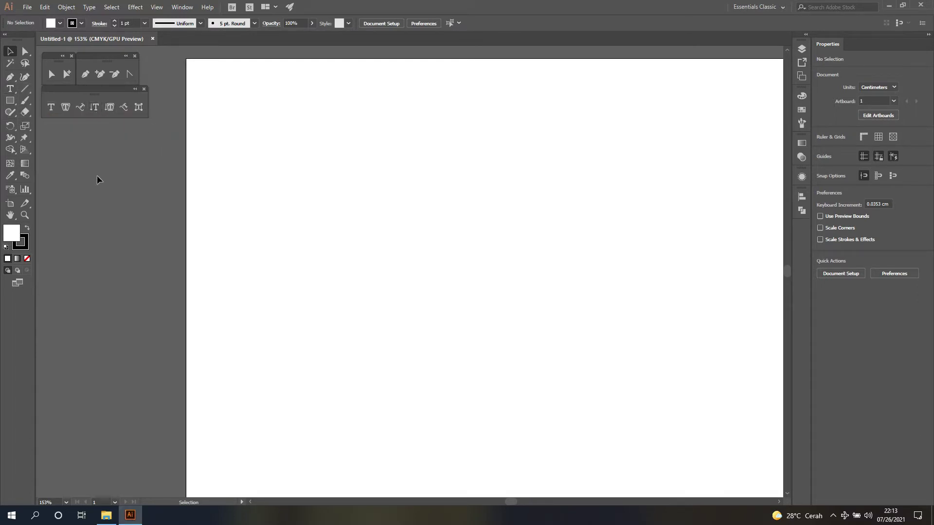
Close the floating Type, Pen and Direct Selection tool groups.
{"action": "left_click", "coordinate": [143, 90]}
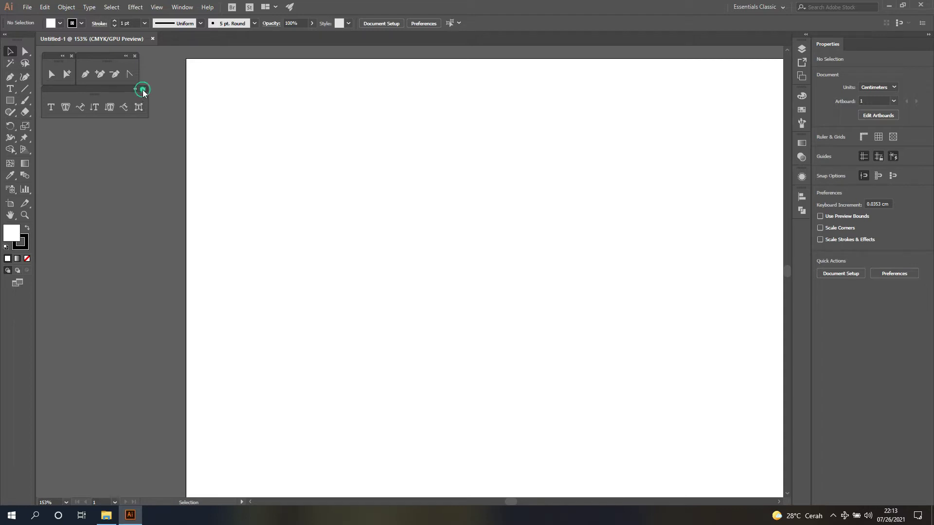
{"action": "left_click", "coordinate": [134, 56]}
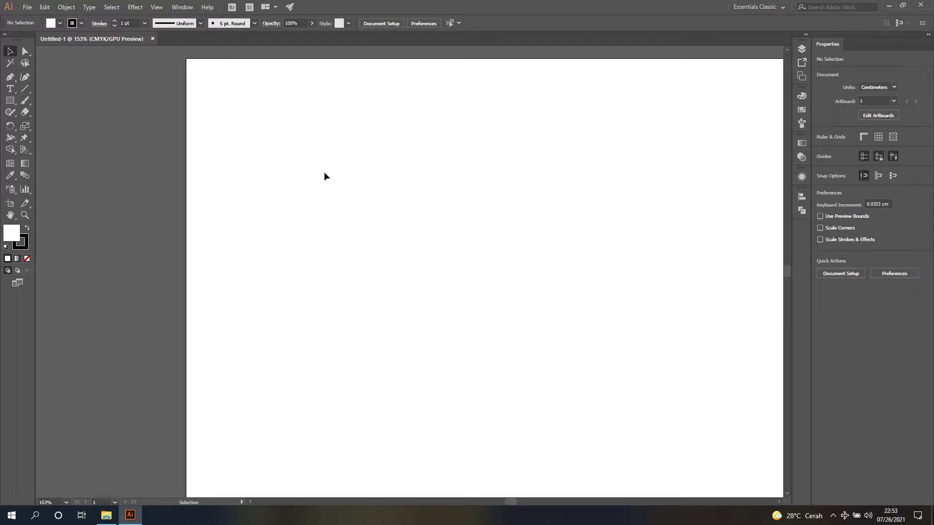
Create a new document named Latihan from the recent custom 1000 x 1000 px preset with two artboards.
{"action": "left_click_drag", "start_coordinate": [513, 501], "coordinate": [516, 502]}
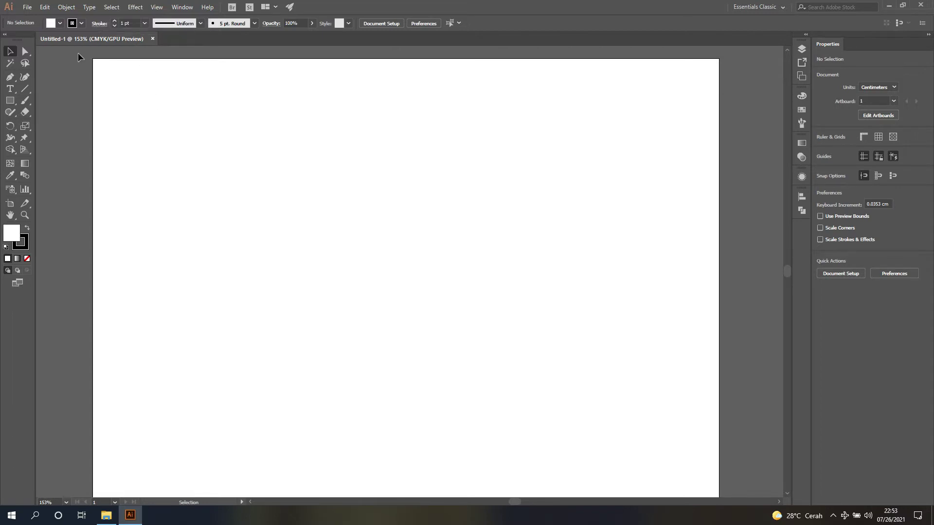
{"action": "left_click", "coordinate": [27, 8]}
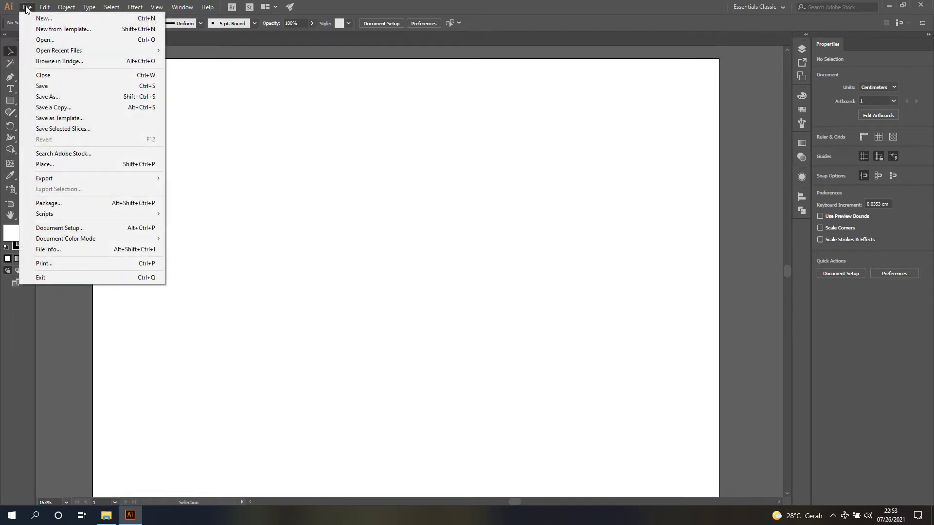
{"action": "left_click", "coordinate": [39, 18]}
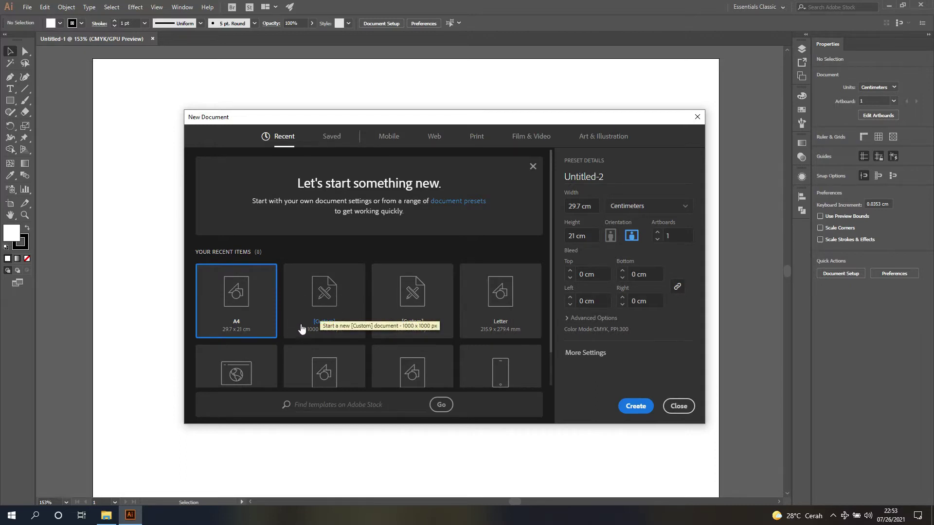
{"action": "left_click", "coordinate": [332, 305]}
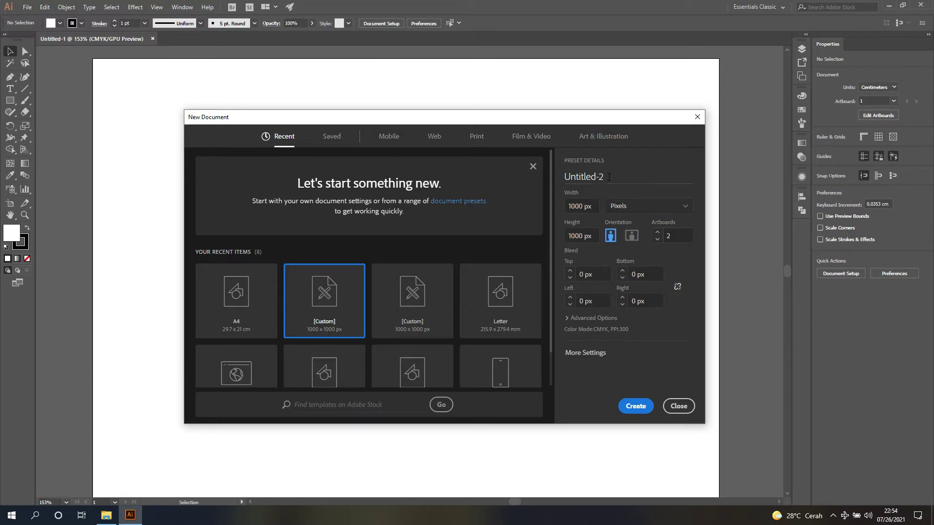
{"action": "left_click_drag", "start_coordinate": [609, 177], "coordinate": [561, 171]}
{"action": "type", "text": "Latihan"}
{"action": "left_click", "coordinate": [636, 406]}
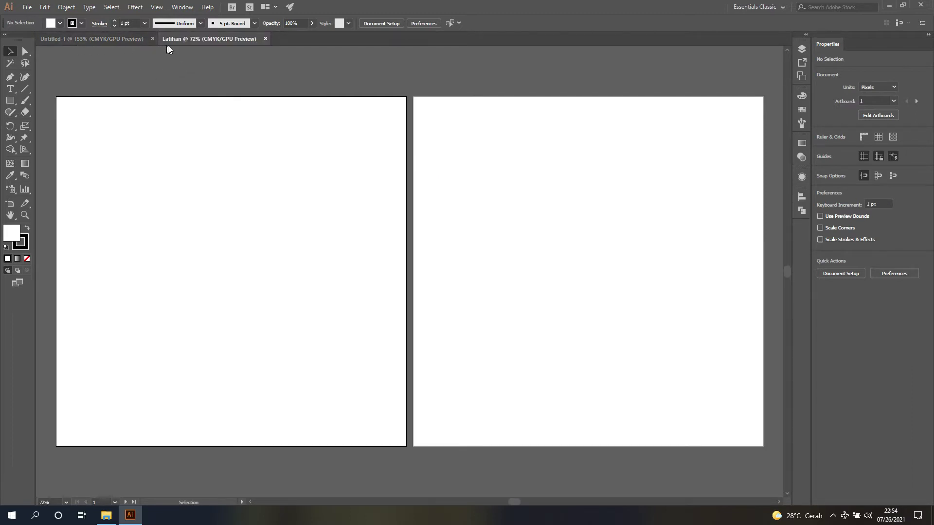
Switch back and forth between the Untitled-1 and Latihan documents to compare their artboards.
{"action": "left_click", "coordinate": [81, 38]}
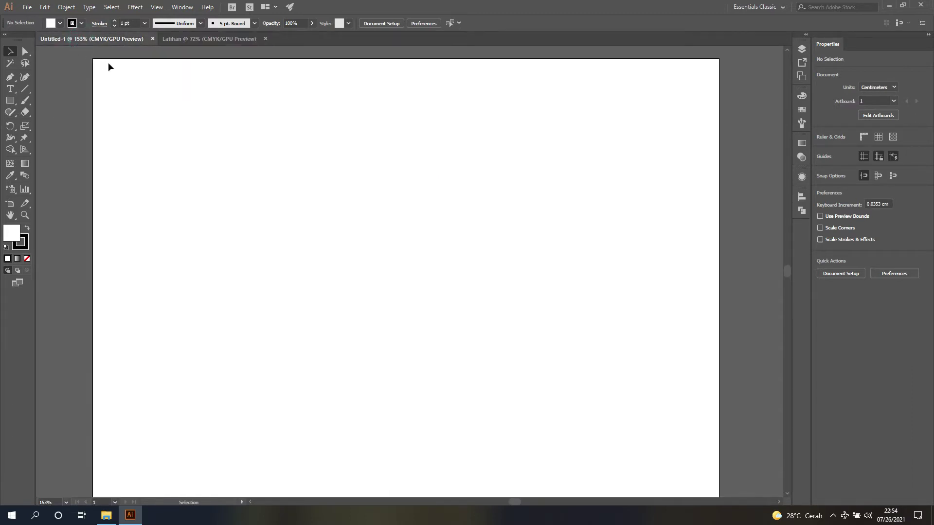
{"action": "left_click", "coordinate": [199, 39]}
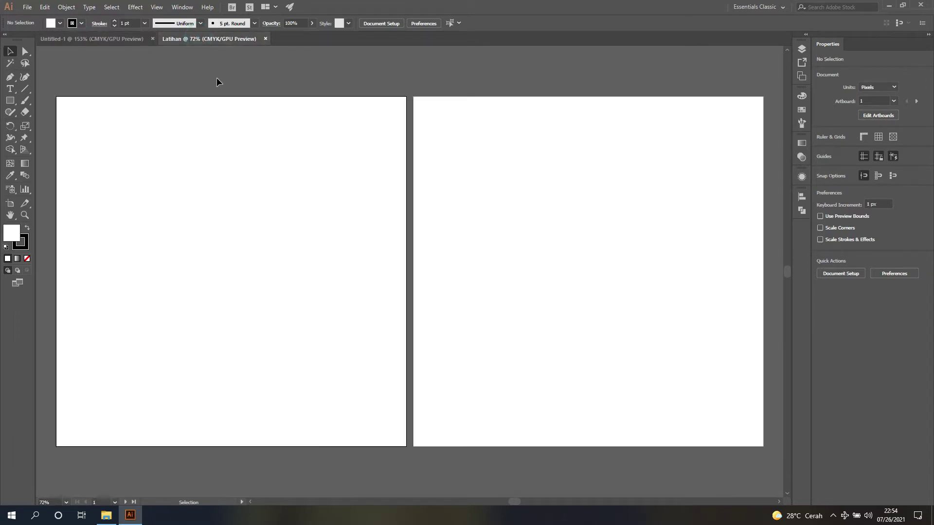
{"action": "left_click", "coordinate": [85, 38]}
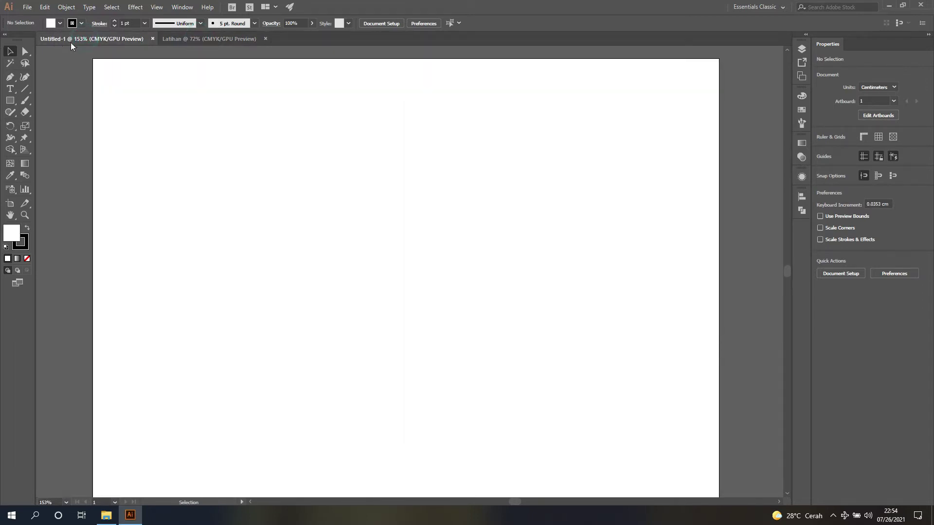
{"action": "left_click", "coordinate": [182, 41]}
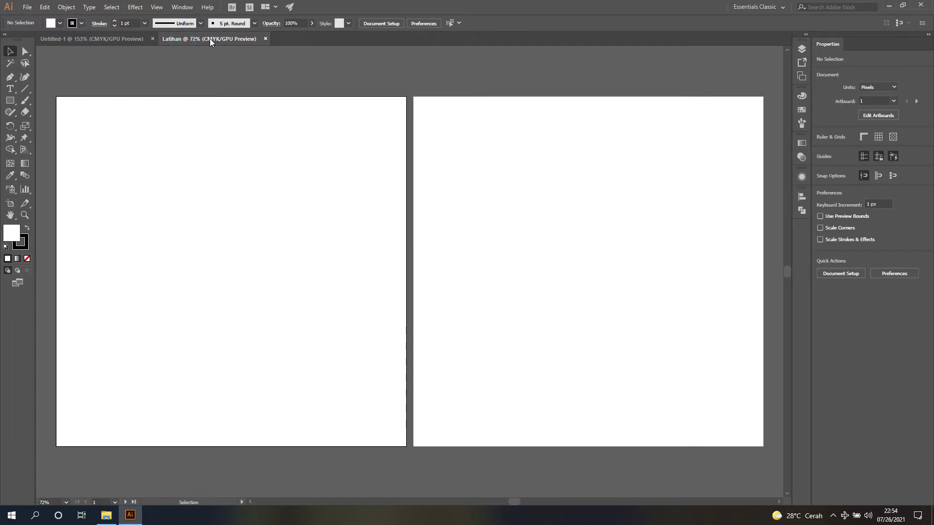
{"action": "left_click", "coordinate": [109, 38]}
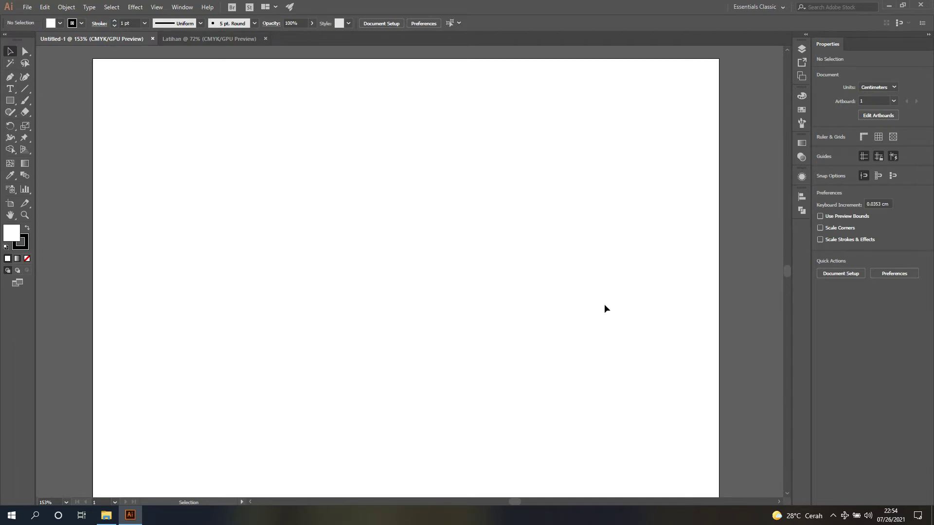
{"action": "left_click", "coordinate": [223, 39]}
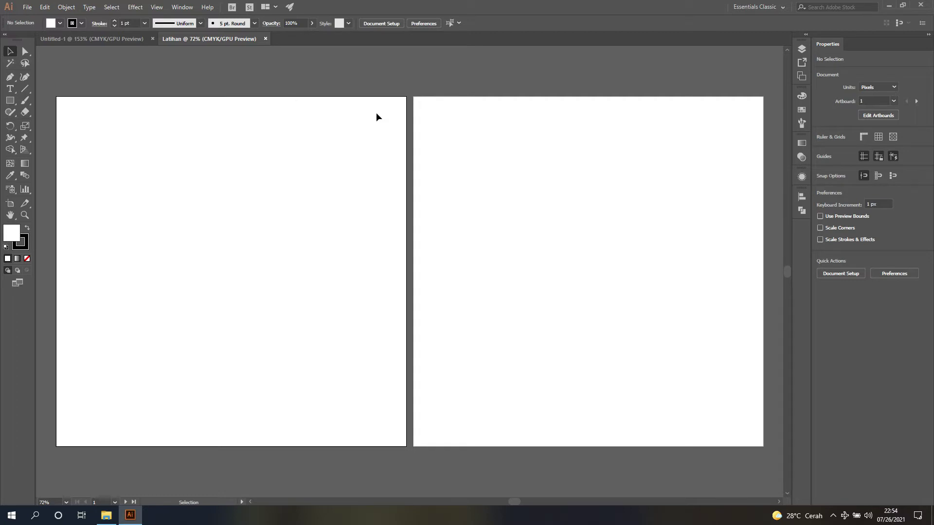
{"action": "left_click", "coordinate": [75, 38]}
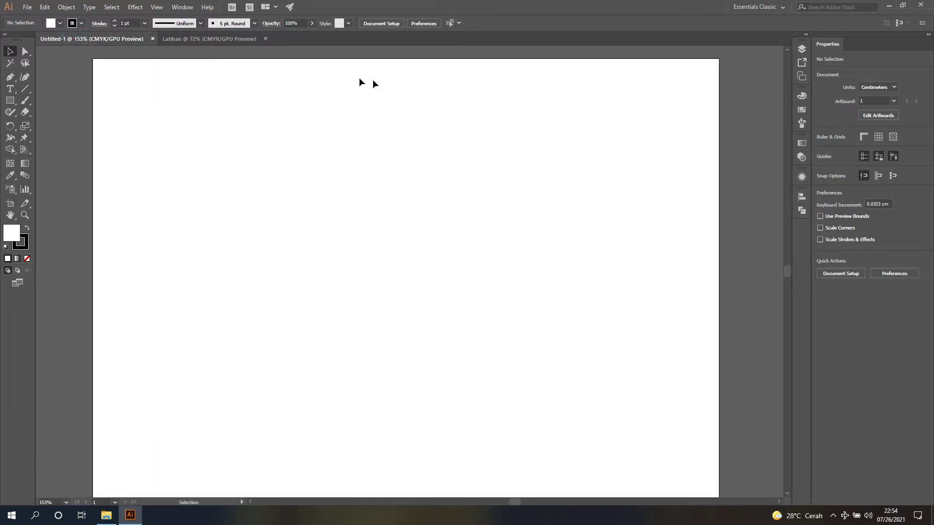
{"action": "left_click", "coordinate": [207, 38]}
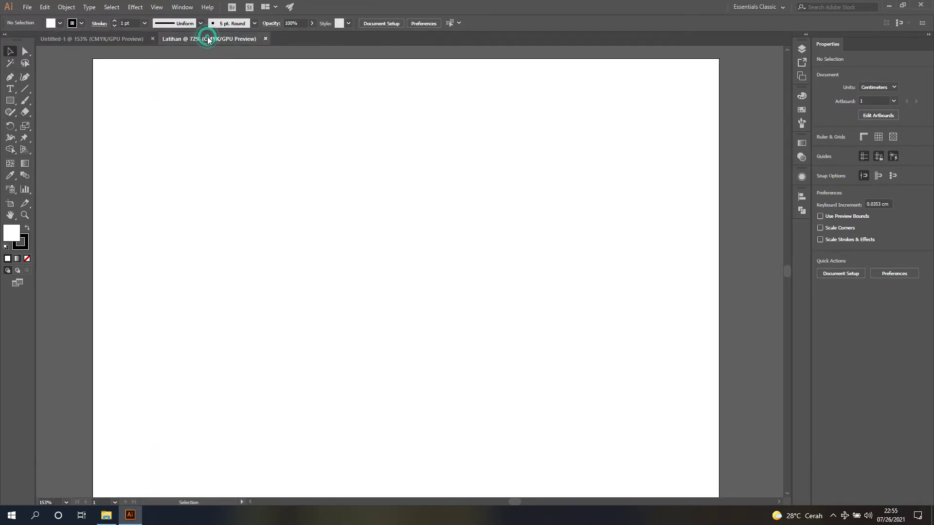
Add two more A4 landscape artboards to the Untitled-1 document and leave artboard editing.
{"action": "left_click", "coordinate": [112, 39]}
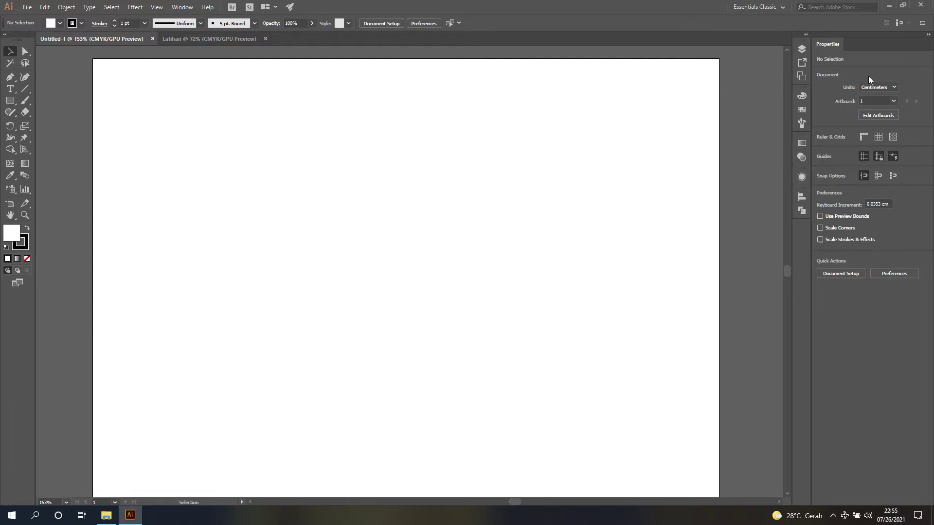
{"action": "left_click", "coordinate": [886, 116]}
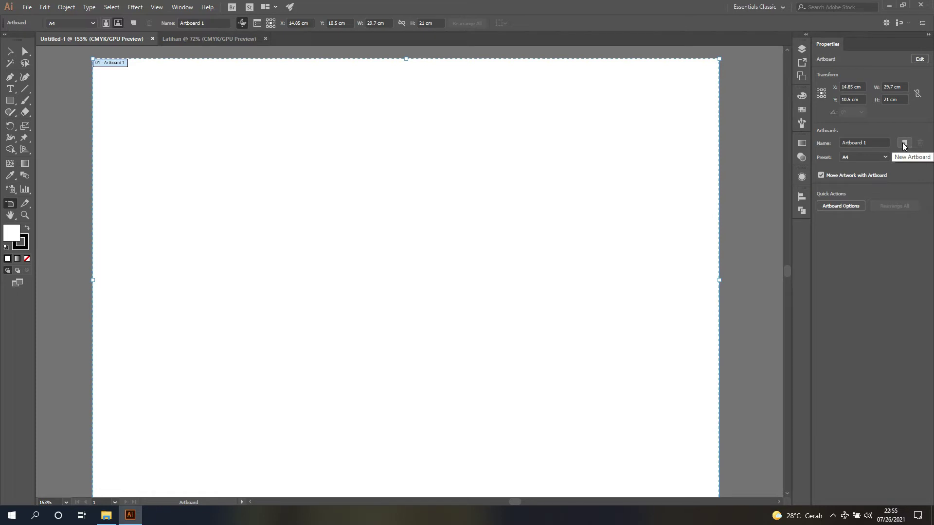
{"action": "left_click", "coordinate": [133, 24]}
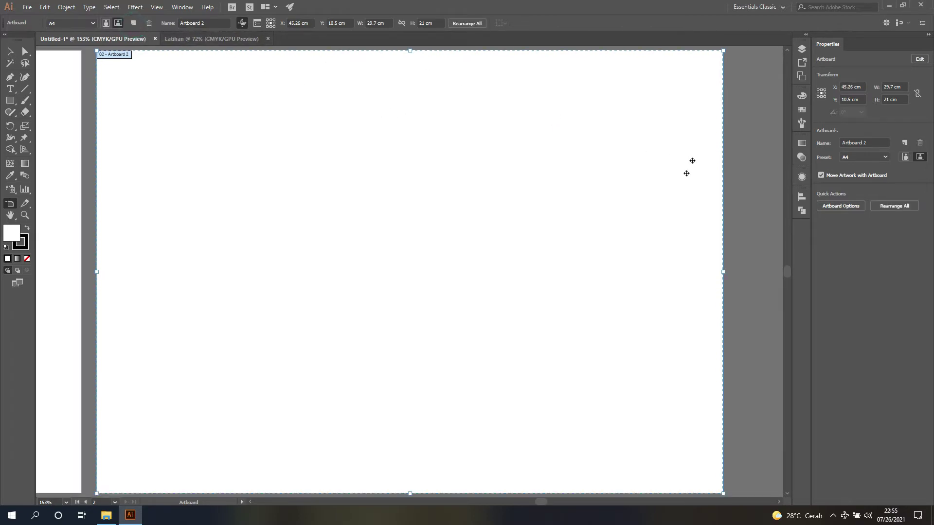
{"action": "mouse_move", "coordinate": [542, 503]}
{"action": "left_mouse_down"}
{"action": "mouse_move", "coordinate": [513, 501]}
{"action": "mouse_move", "coordinate": [543, 503]}
{"action": "left_mouse_up"}
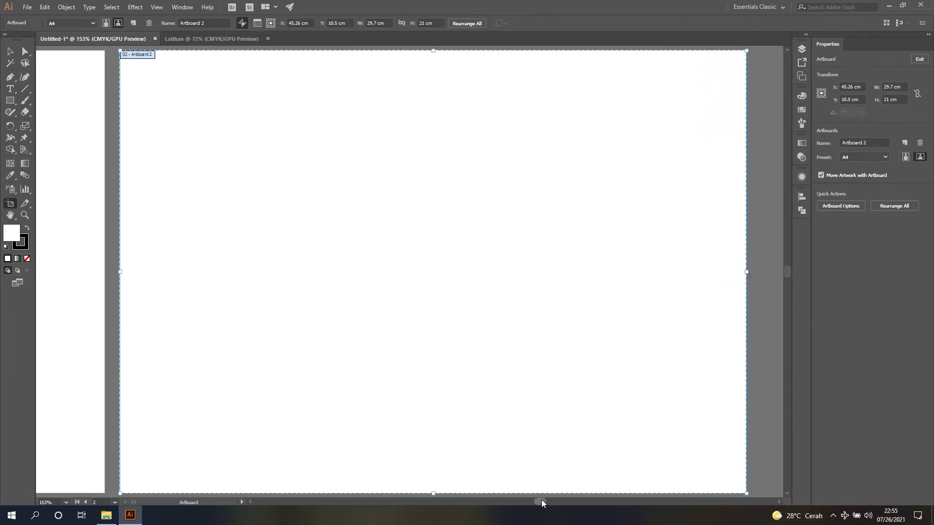
{"action": "left_click", "coordinate": [134, 23]}
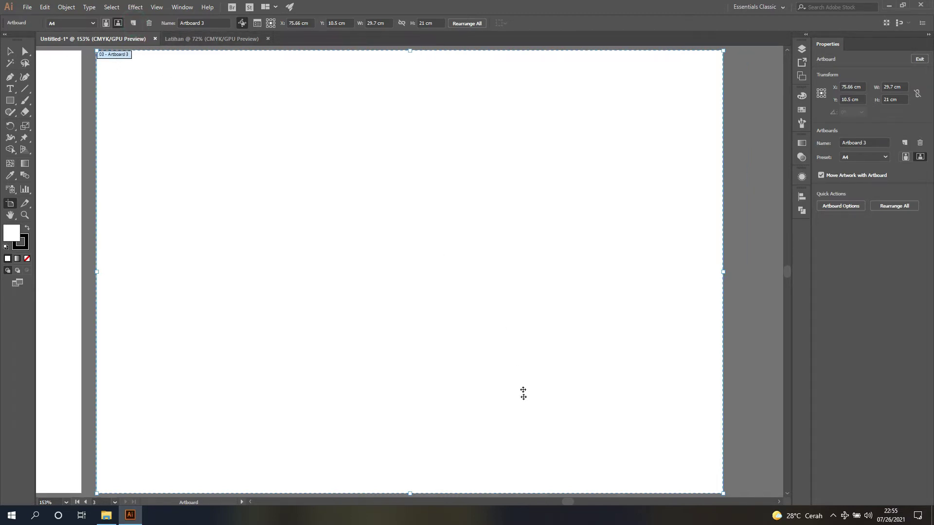
{"action": "left_click_drag", "start_coordinate": [565, 503], "coordinate": [510, 500]}
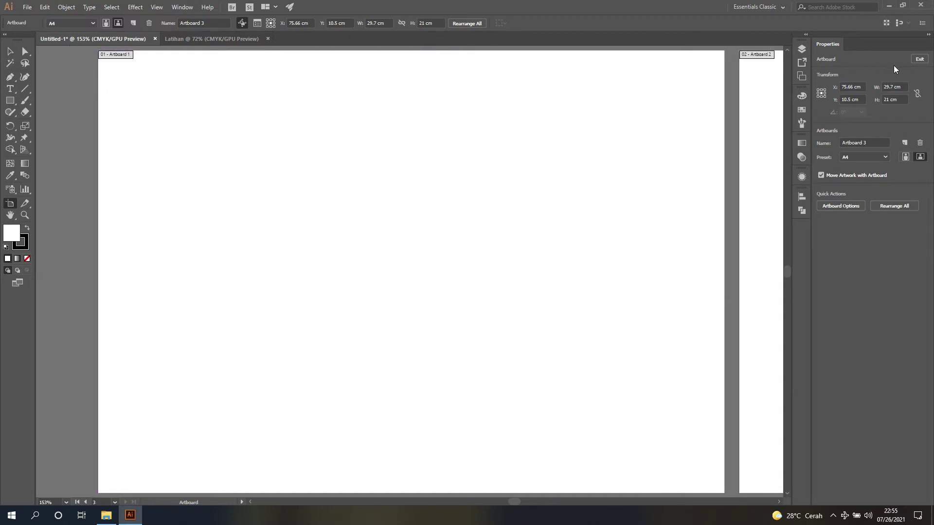
{"action": "left_click", "coordinate": [920, 59]}
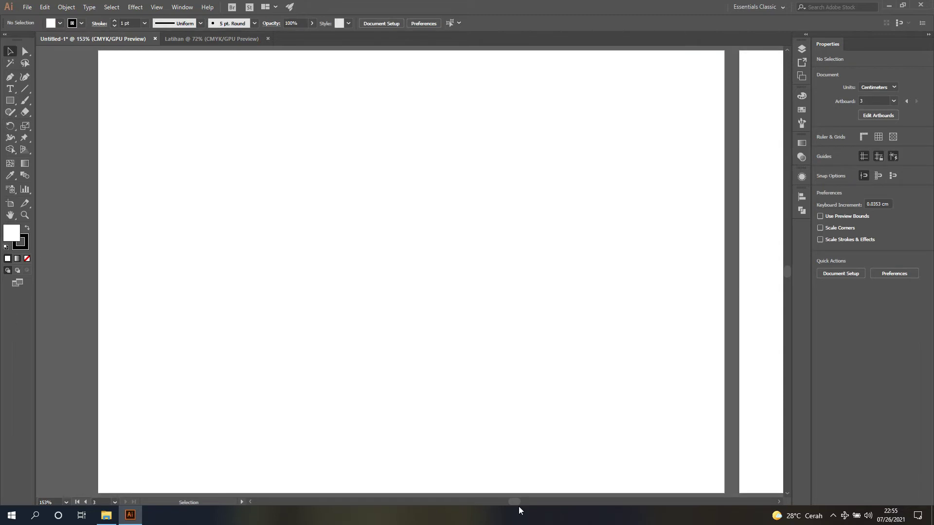
Pan the Untitled-1 canvas horizontally and vertically to look over the third artboard and its neighbour.
{"action": "mouse_move", "coordinate": [517, 504]}
{"action": "left_mouse_down"}
{"action": "mouse_move", "coordinate": [571, 507]}
{"action": "mouse_move", "coordinate": [518, 507]}
{"action": "left_mouse_up"}
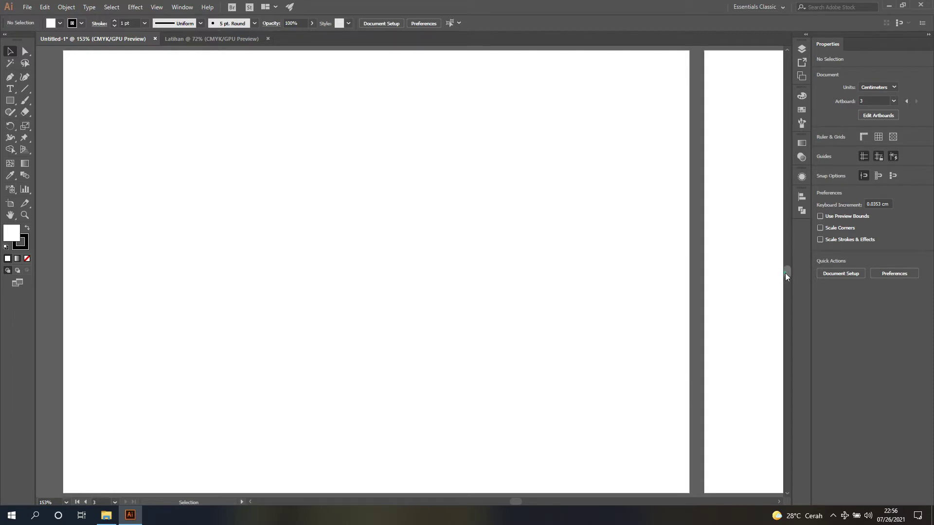
{"action": "left_click_drag", "start_coordinate": [785, 273], "coordinate": [783, 273]}
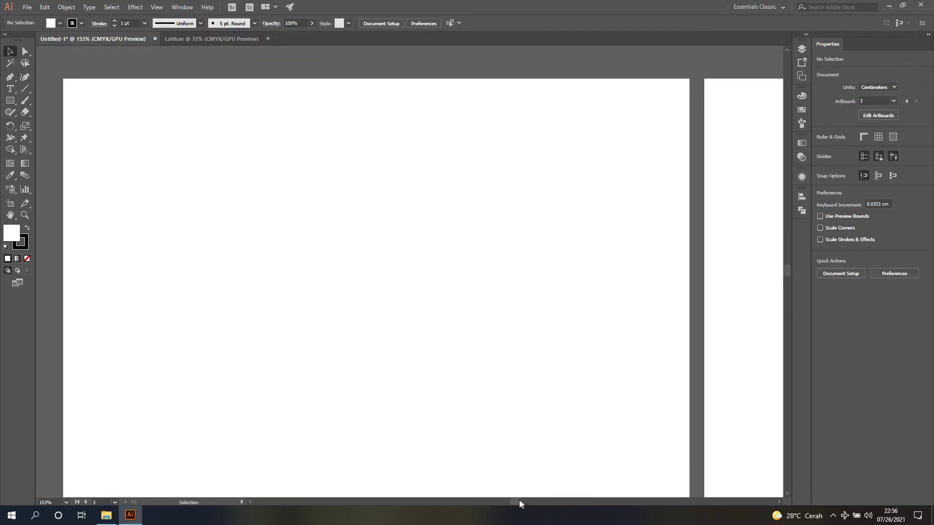
{"action": "mouse_move", "coordinate": [519, 500]}
{"action": "left_mouse_down"}
{"action": "mouse_move", "coordinate": [538, 499]}
{"action": "mouse_move", "coordinate": [517, 497]}
{"action": "left_mouse_up"}
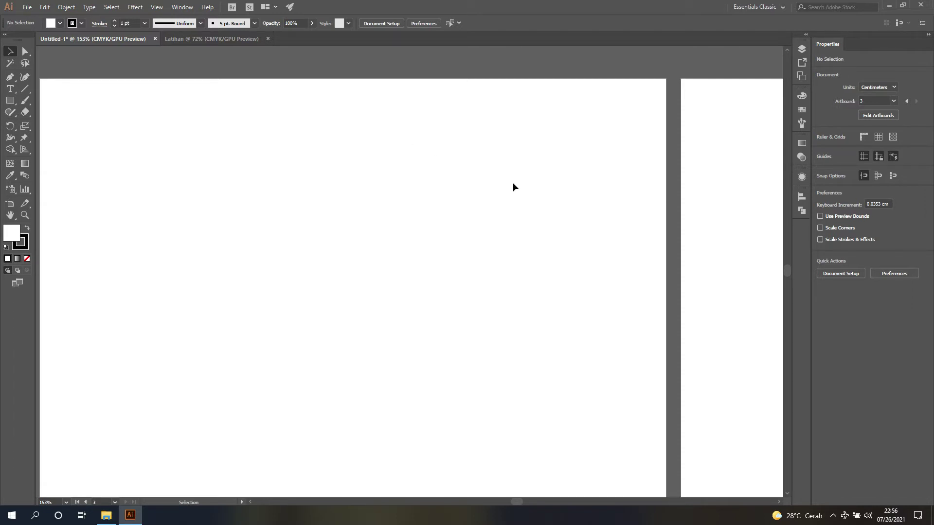
{"action": "scroll", "coordinate": [513, 183], "scroll_direction": "down", "scroll_amount": 2}
{"action": "scroll", "coordinate": [513, 183], "scroll_direction": "up", "scroll_amount": 5}
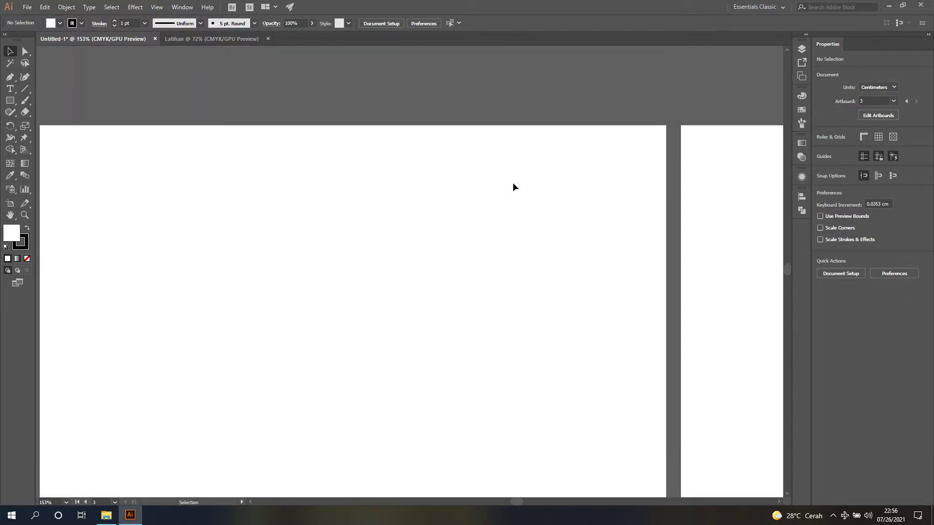
{"action": "scroll", "coordinate": [513, 187], "scroll_direction": "down", "scroll_amount": 3}
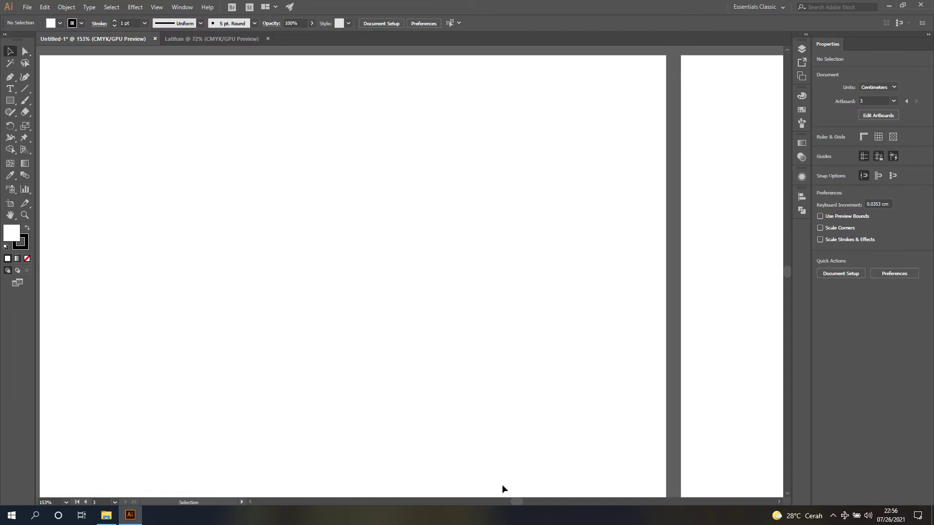
{"action": "left_click_drag", "start_coordinate": [518, 503], "coordinate": [517, 501]}
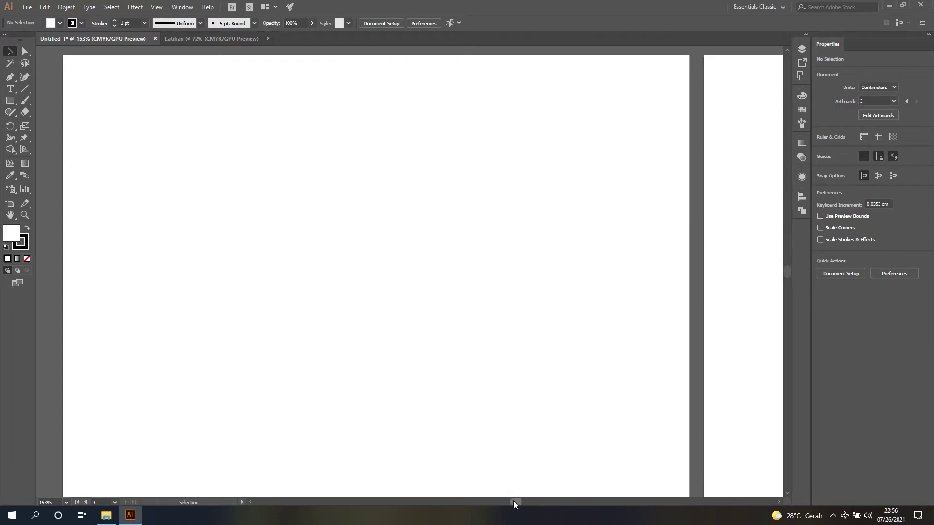
{"action": "mouse_move", "coordinate": [513, 501]}
{"action": "left_mouse_down"}
{"action": "mouse_move", "coordinate": [522, 501]}
{"action": "mouse_move", "coordinate": [503, 501]}
{"action": "mouse_move", "coordinate": [513, 502]}
{"action": "left_mouse_up"}
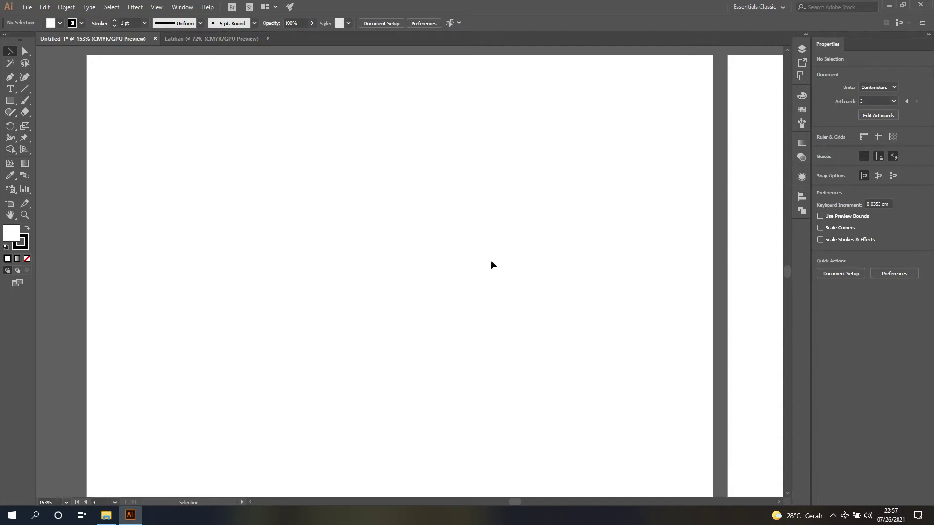
Browse sideways across the row of Untitled-1 artboards and back, checking the area above them too.
{"action": "scroll", "coordinate": [491, 261], "scroll_direction": "right", "scroll_amount": 3}
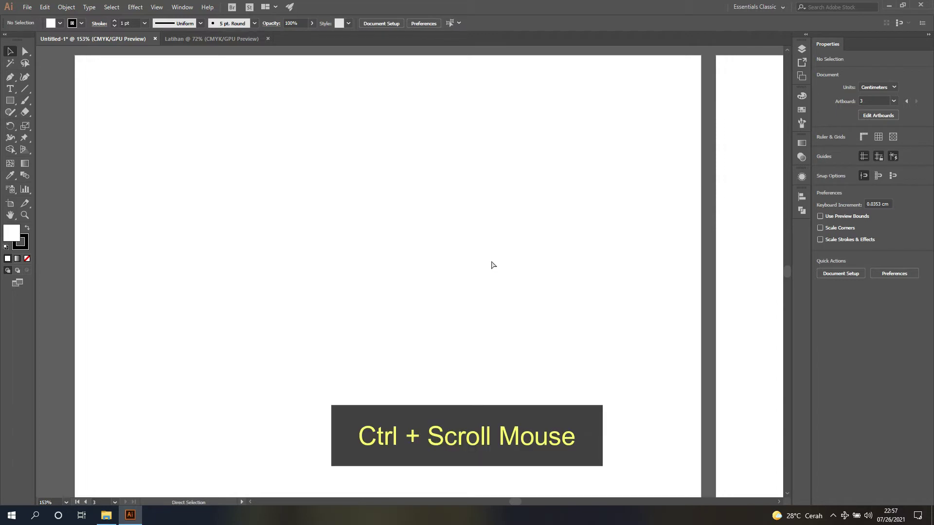
{"action": "scroll", "coordinate": [493, 265], "scroll_direction": "right", "scroll_amount": 17}
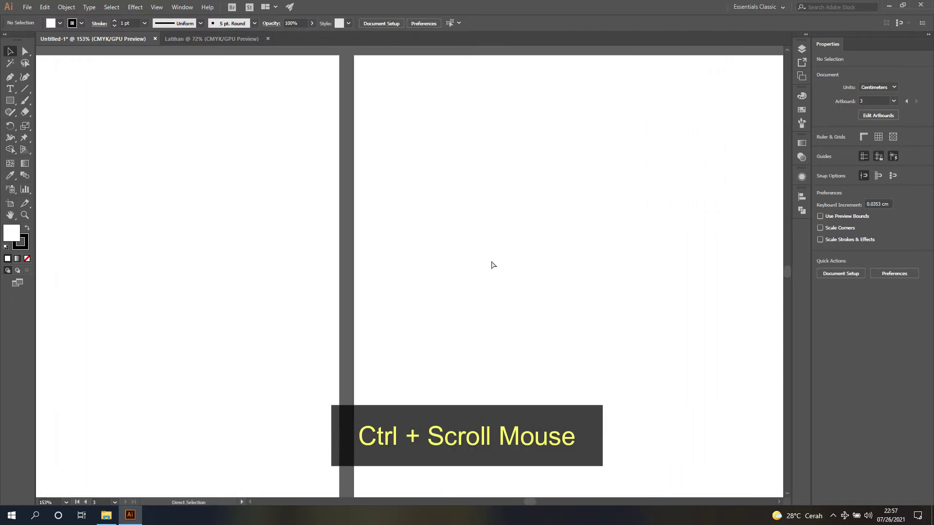
{"action": "scroll", "coordinate": [492, 265], "scroll_direction": "right", "scroll_amount": 8}
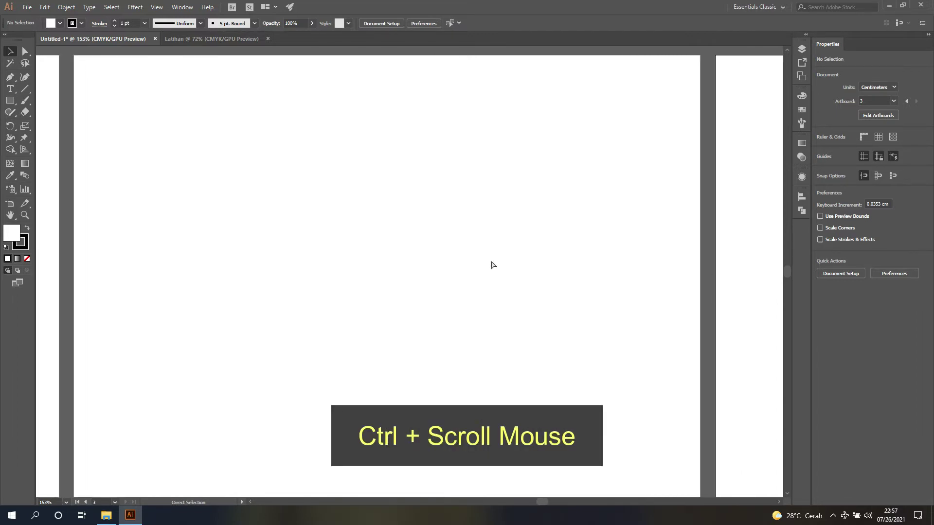
{"action": "scroll", "coordinate": [493, 265], "scroll_direction": "left", "scroll_amount": 5}
{"action": "scroll", "coordinate": [492, 265], "scroll_direction": "left", "scroll_amount": 4}
{"action": "scroll", "coordinate": [493, 264], "scroll_direction": "right", "scroll_amount": 6}
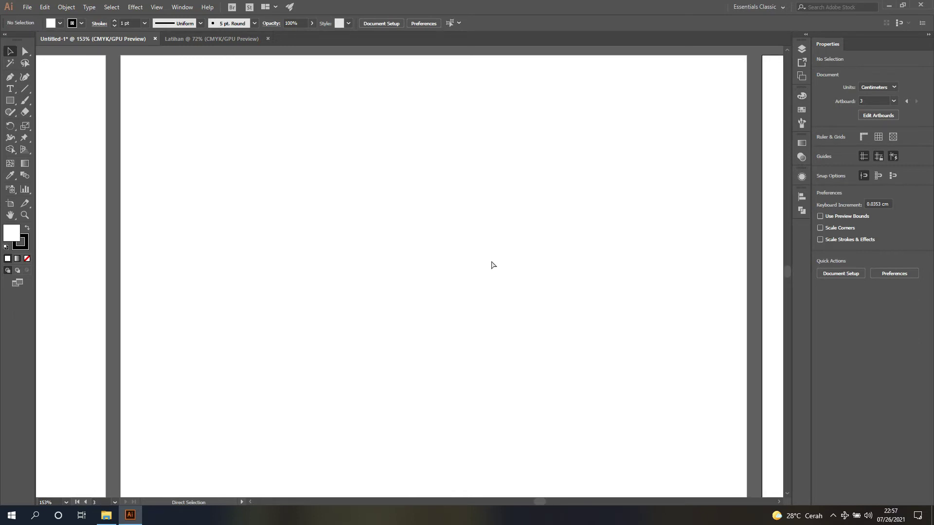
{"action": "scroll", "coordinate": [492, 264], "scroll_direction": "left", "scroll_amount": 16}
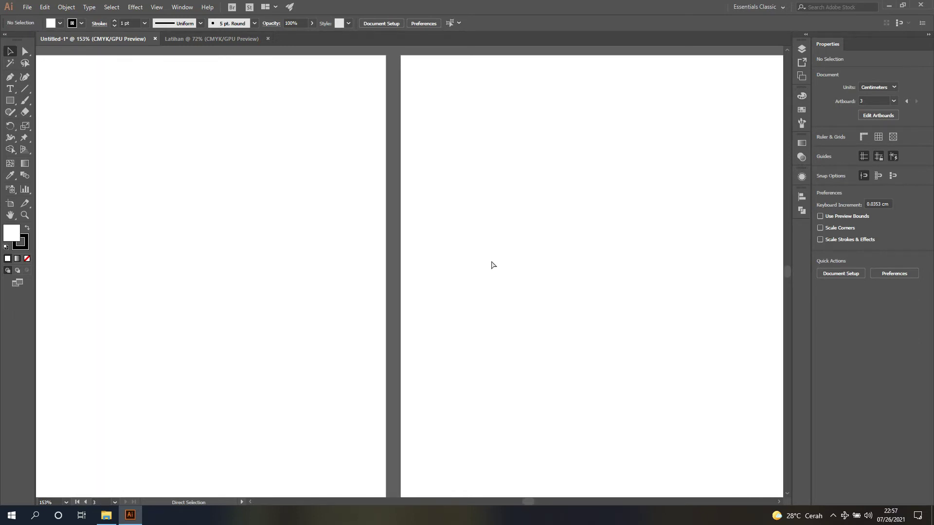
{"action": "scroll", "coordinate": [493, 265], "scroll_direction": "left", "scroll_amount": 4}
{"action": "scroll", "coordinate": [493, 265], "scroll_direction": "up", "scroll_amount": 3}
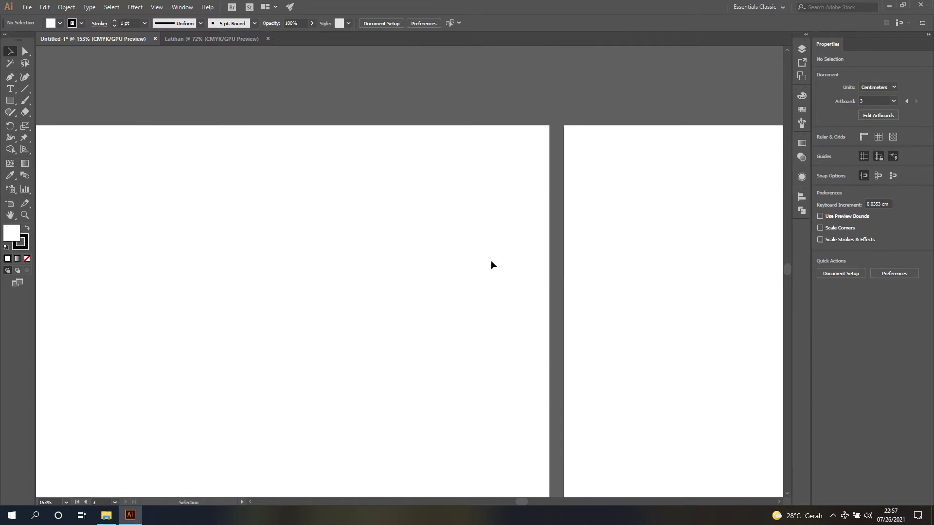
{"action": "scroll", "coordinate": [492, 264], "scroll_direction": "down", "scroll_amount": 3}
{"action": "scroll", "coordinate": [491, 264], "scroll_direction": "up", "scroll_amount": 3}
{"action": "scroll", "coordinate": [492, 265], "scroll_direction": "down", "scroll_amount": 2}
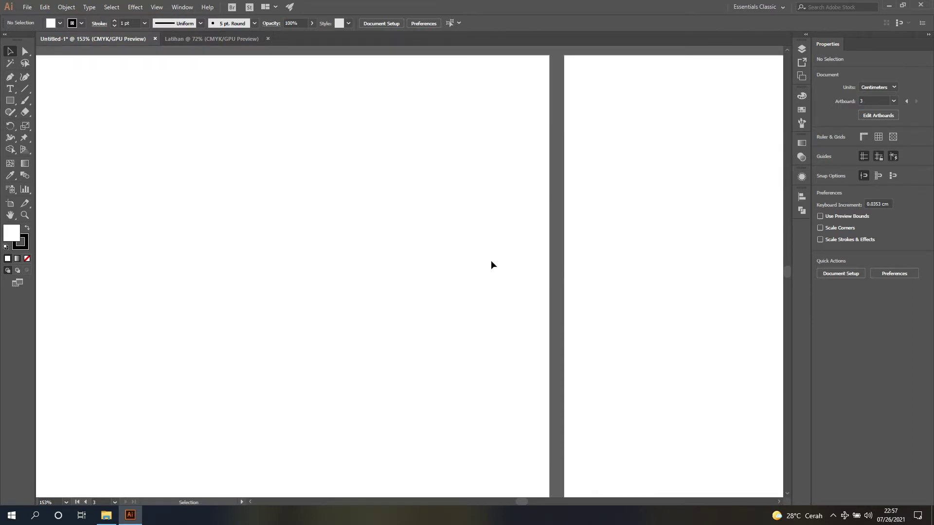
Switch to the Latihan document and pan sideways until both artboards fit in view.
{"action": "left_click", "coordinate": [213, 39]}
{"action": "scroll", "coordinate": [404, 232], "scroll_direction": "left", "scroll_amount": 3}
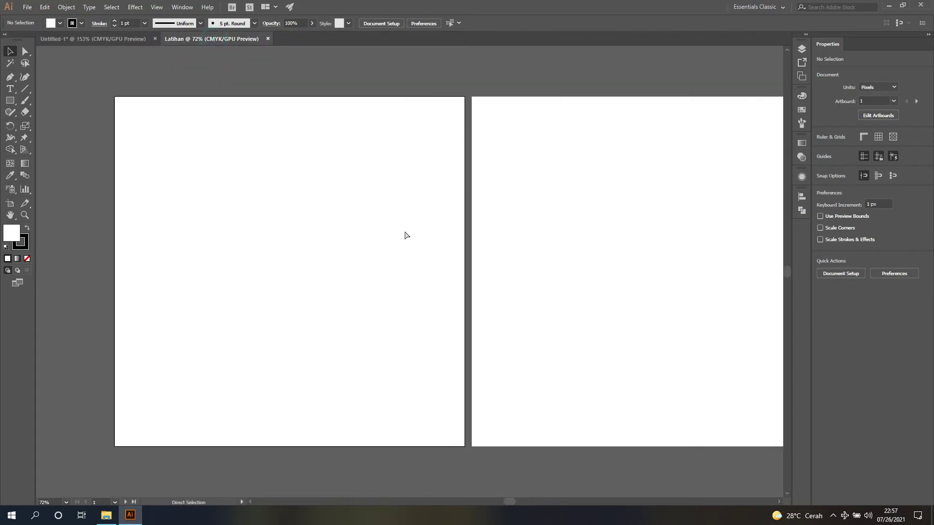
{"action": "scroll", "coordinate": [404, 232], "scroll_direction": "right", "scroll_amount": 4}
{"action": "scroll", "coordinate": [404, 232], "scroll_direction": "left", "scroll_amount": 1}
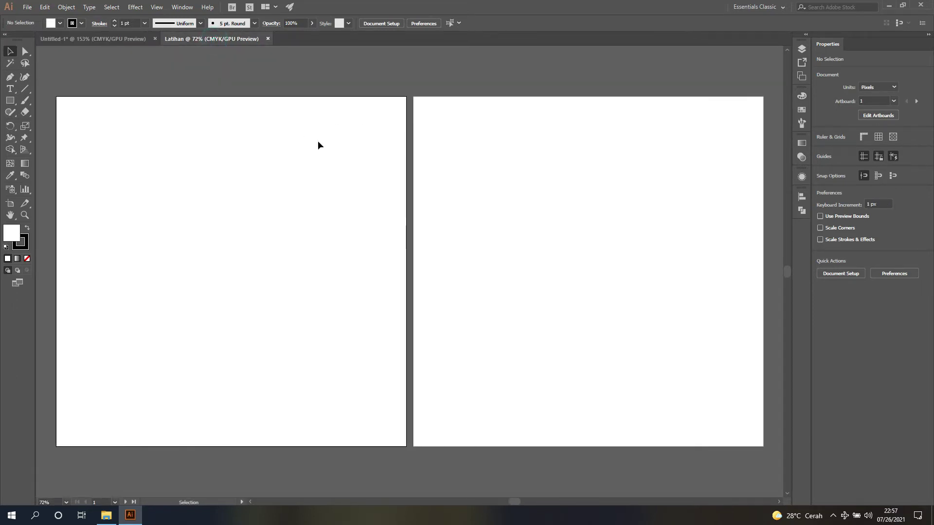
Return to the Untitled-1 document and pan sideways between its neighbouring artboards.
{"action": "left_click", "coordinate": [104, 38]}
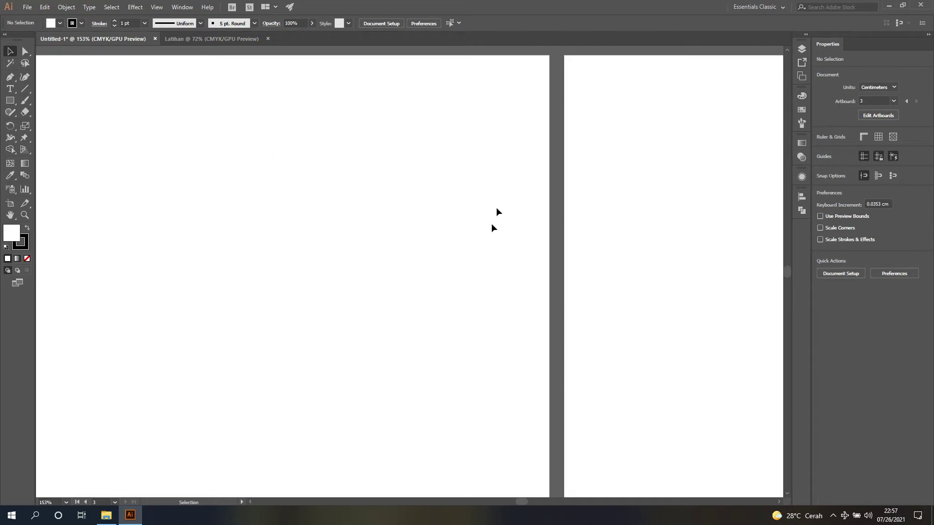
{"action": "scroll", "coordinate": [478, 285], "scroll_direction": "left", "scroll_amount": 13}
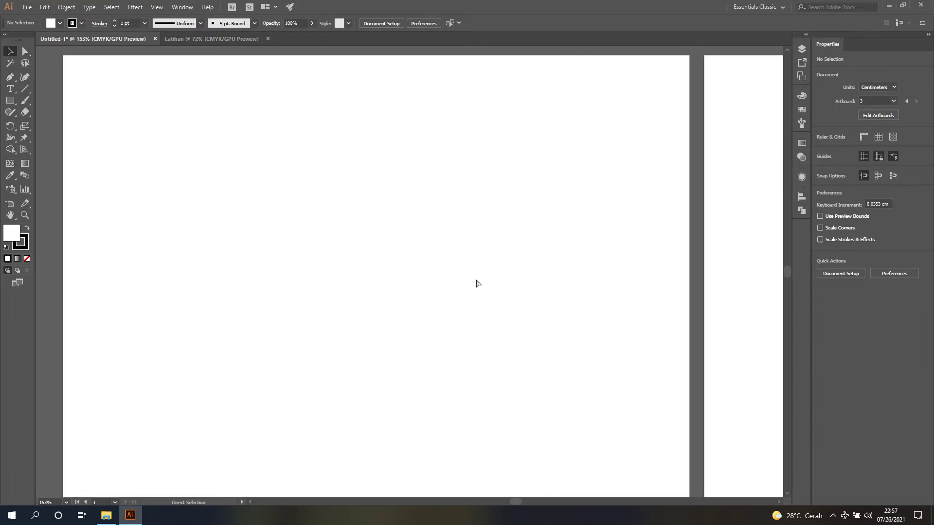
{"action": "scroll", "coordinate": [478, 284], "scroll_direction": "right", "scroll_amount": 1}
{"action": "scroll", "coordinate": [478, 284], "scroll_direction": "right", "scroll_amount": 10}
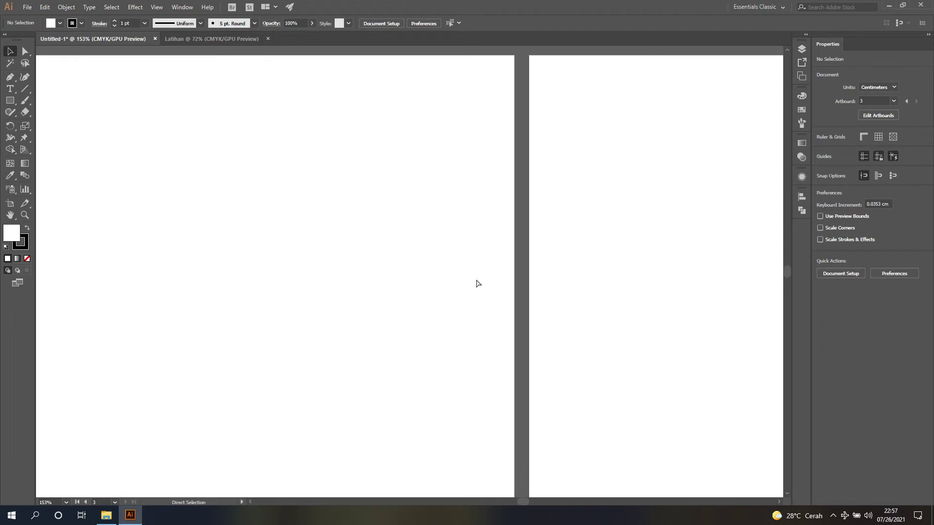
{"action": "scroll", "coordinate": [476, 284], "scroll_direction": "left", "scroll_amount": 10}
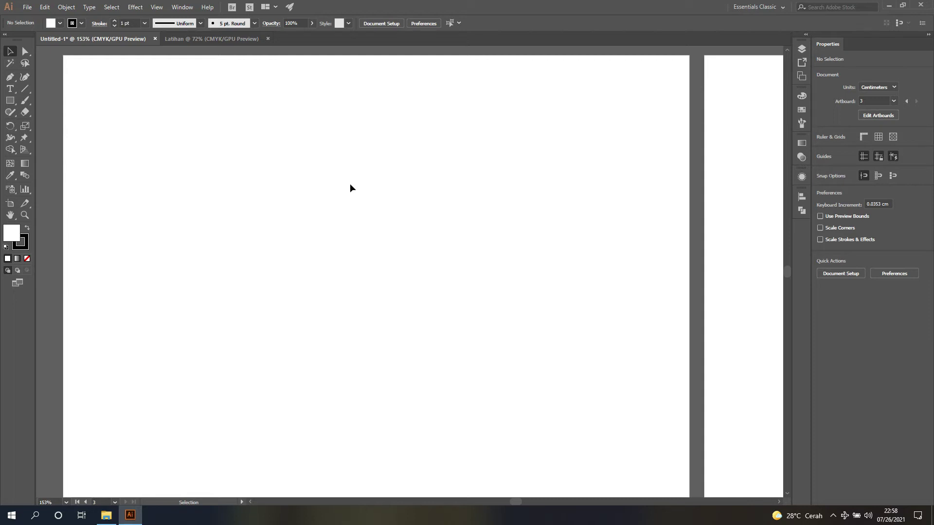
Zoom the Untitled-1 document in to 300%, out to 100% and back to 150%.
{"action": "key", "text": "ctrl"}
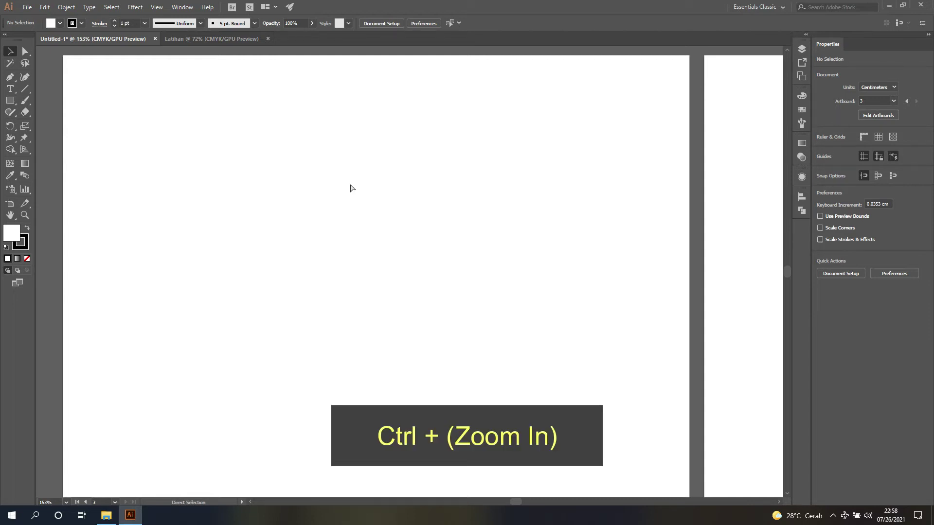
{"action": "key", "text": "ctrl+plus"}
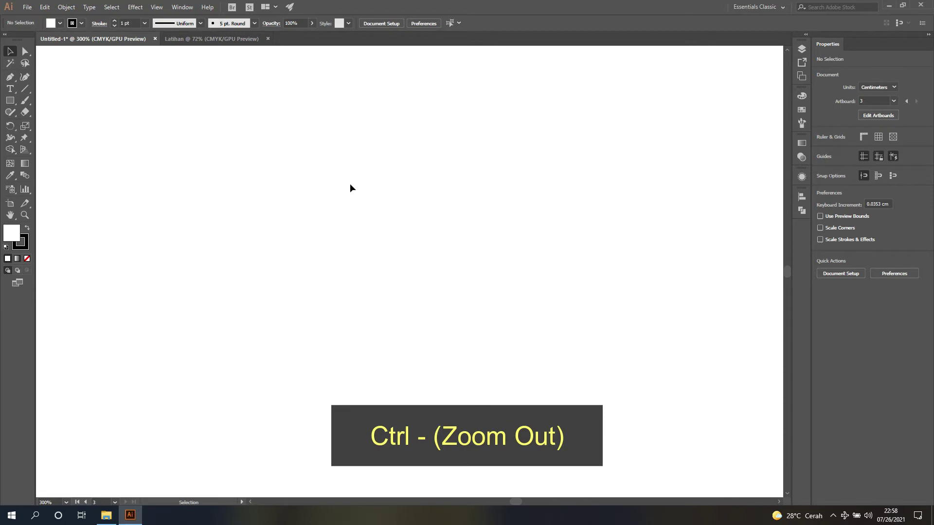
{"action": "key", "text": "ctrl+minus"}
{"action": "key", "text": "ctrl+minus"}
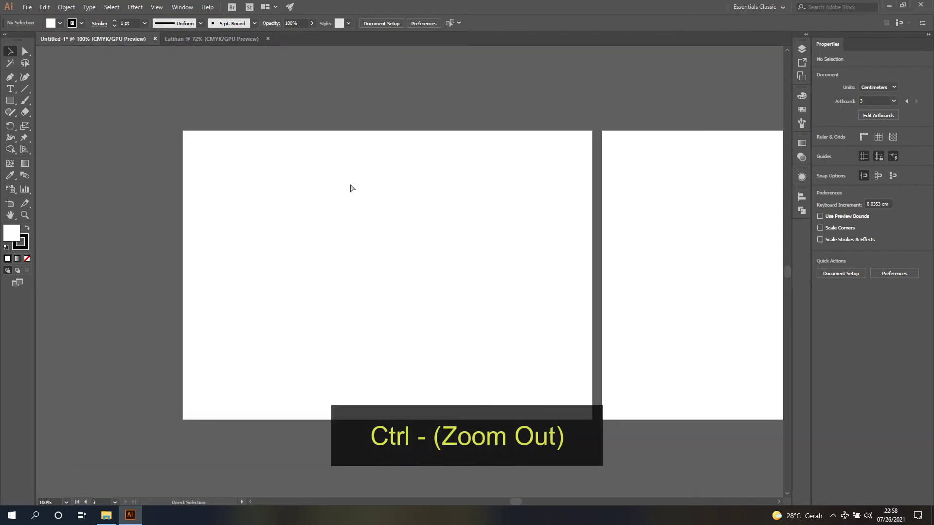
{"action": "key", "text": "ctrl+minus"}
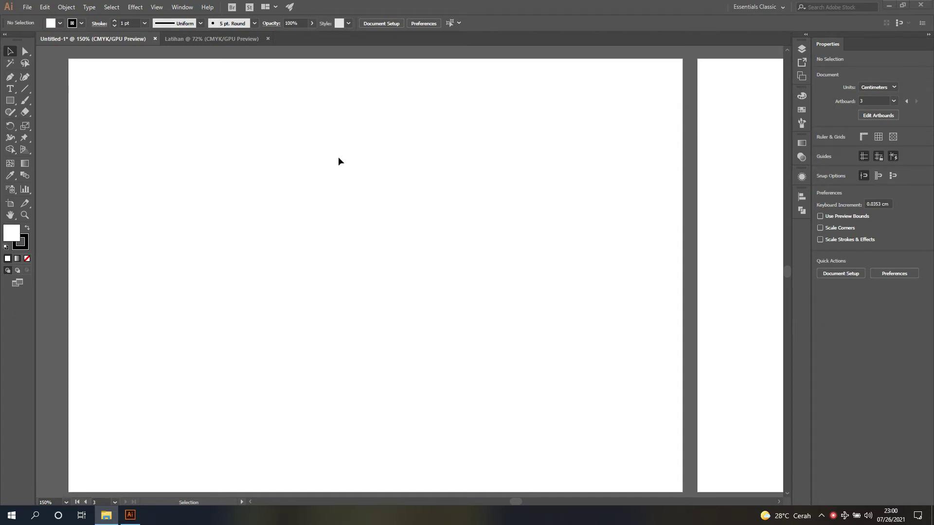
Open the recent file Icon Computer Vector.ai and bring both icon artboards into view.
{"action": "left_click", "coordinate": [26, 8]}
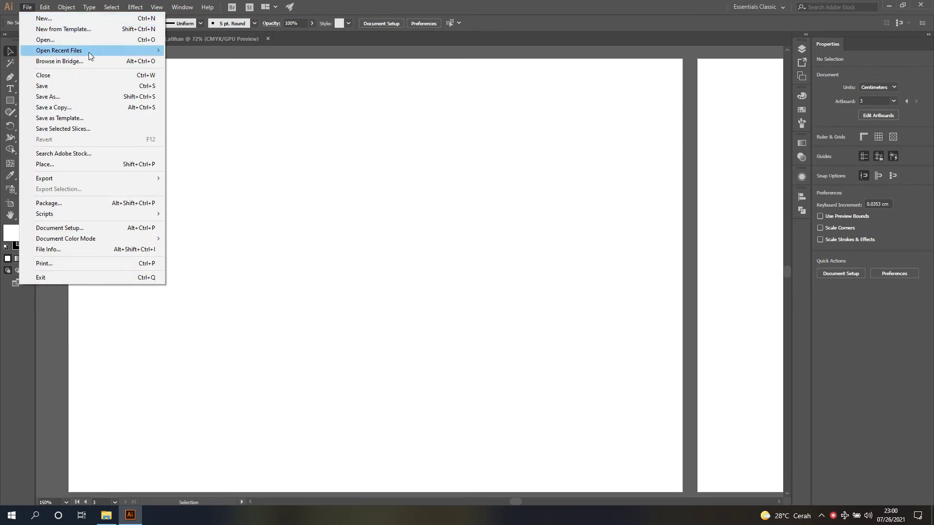
{"action": "mouse_move", "coordinate": [131, 55]}
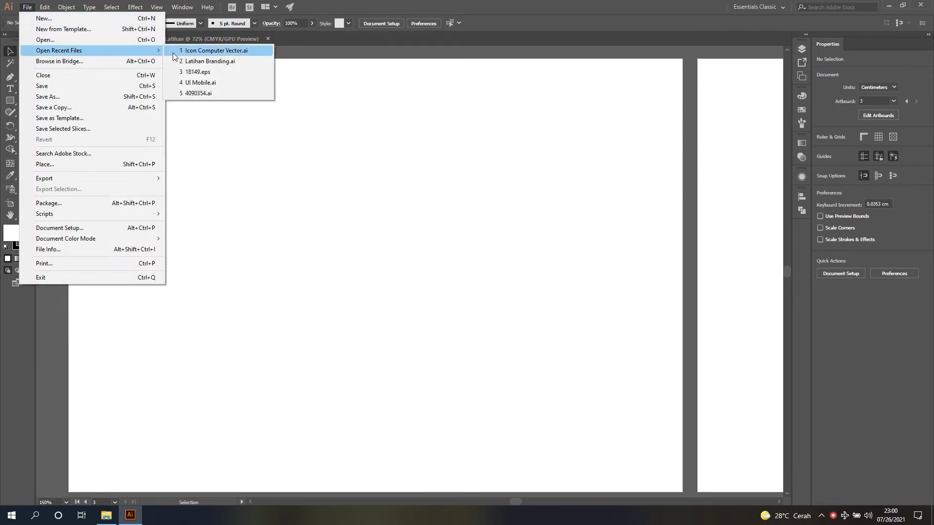
{"action": "left_click", "coordinate": [237, 52]}
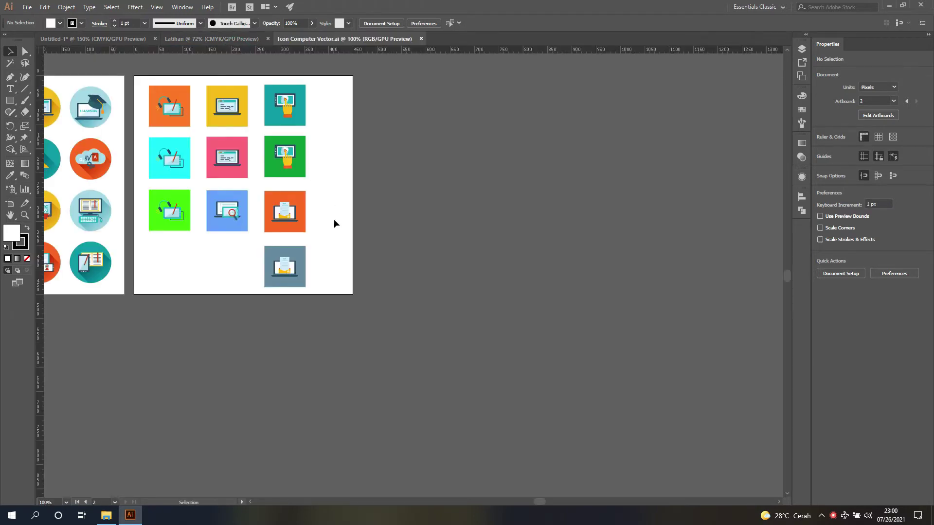
{"action": "scroll", "coordinate": [284, 222], "scroll_direction": "up", "scroll_amount": 3}
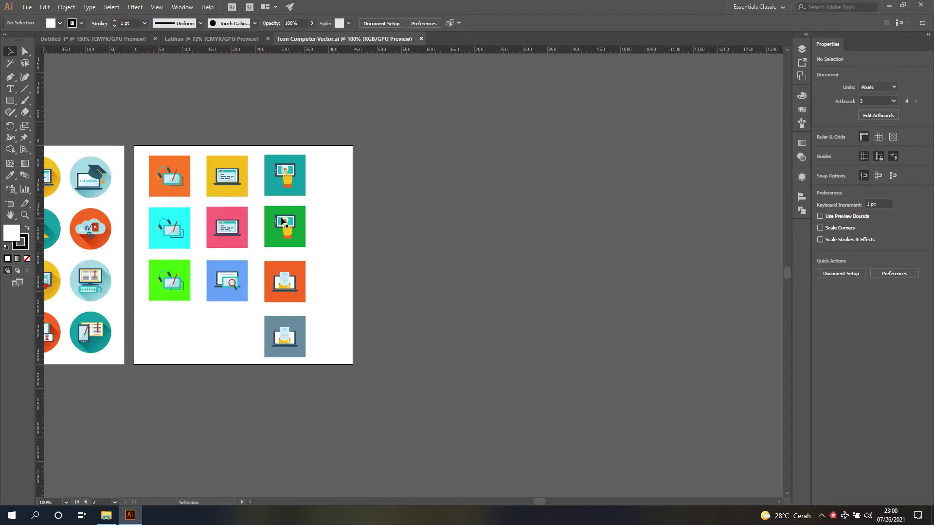
{"action": "scroll", "coordinate": [285, 222], "scroll_direction": "right", "scroll_amount": 3}
{"action": "scroll", "coordinate": [284, 223], "scroll_direction": "left", "scroll_amount": 12}
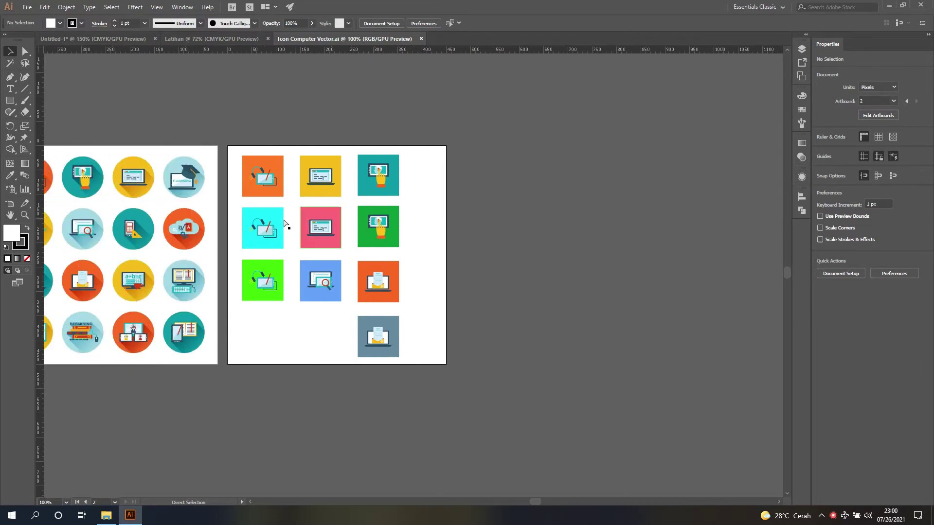
{"action": "scroll", "coordinate": [286, 223], "scroll_direction": "left", "scroll_amount": 5}
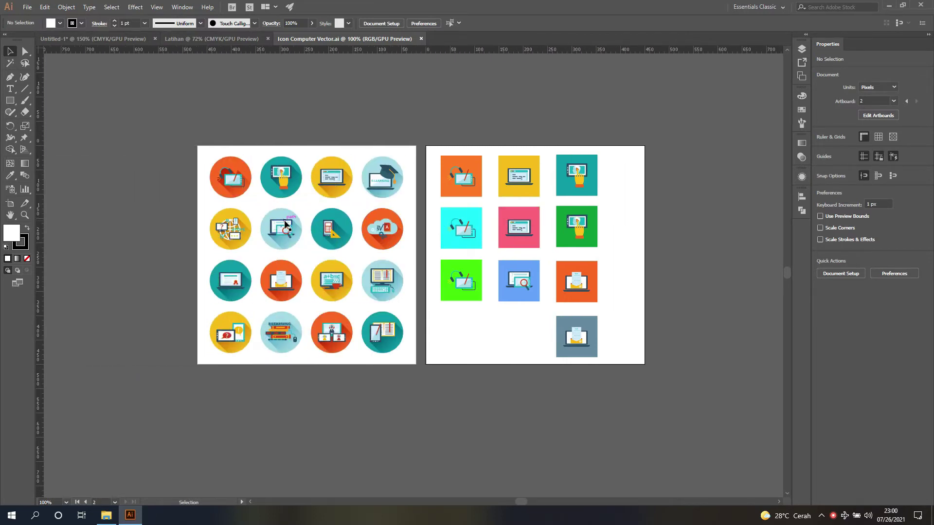
Zoom in and out on the icon artboards repeatedly, ending at 150% with both artboards in view.
{"action": "key", "text": "ctrl+equal"}
{"action": "key", "text": "ctrl+equal"}
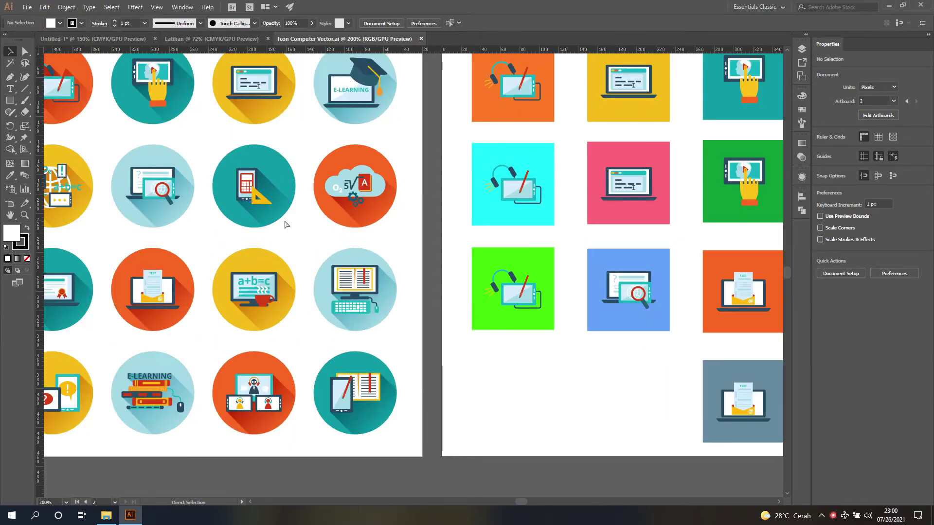
{"action": "key", "text": "ctrl+minus"}
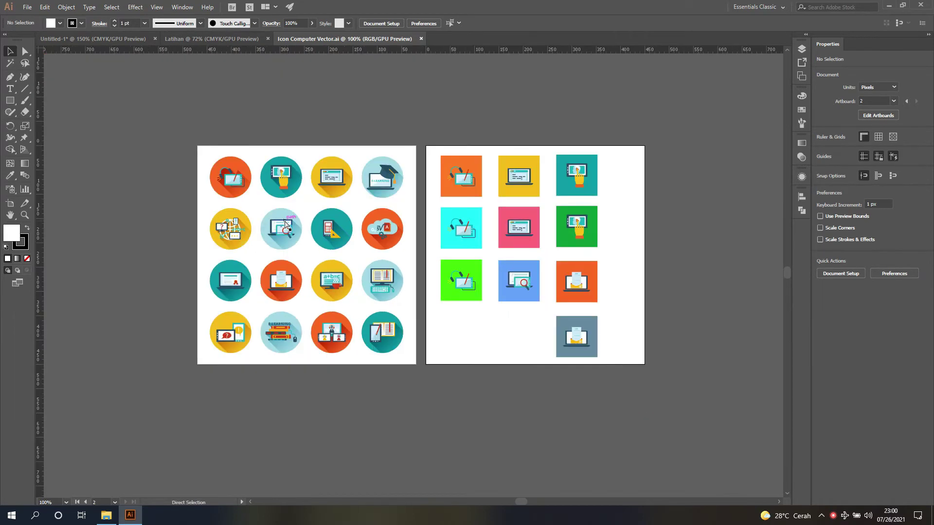
{"action": "key", "text": "ctrl+minus"}
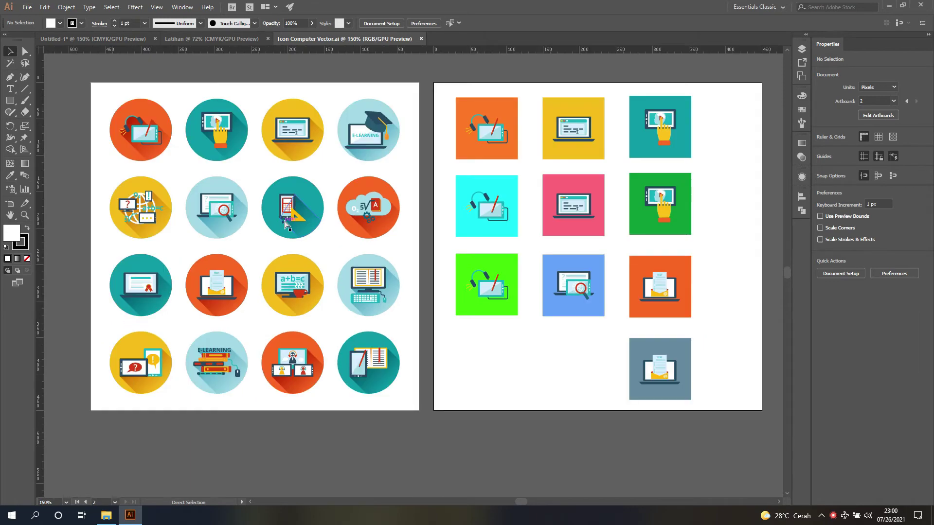
{"action": "key", "text": "ctrl+equal"}
{"action": "key", "text": "ctrl+equal"}
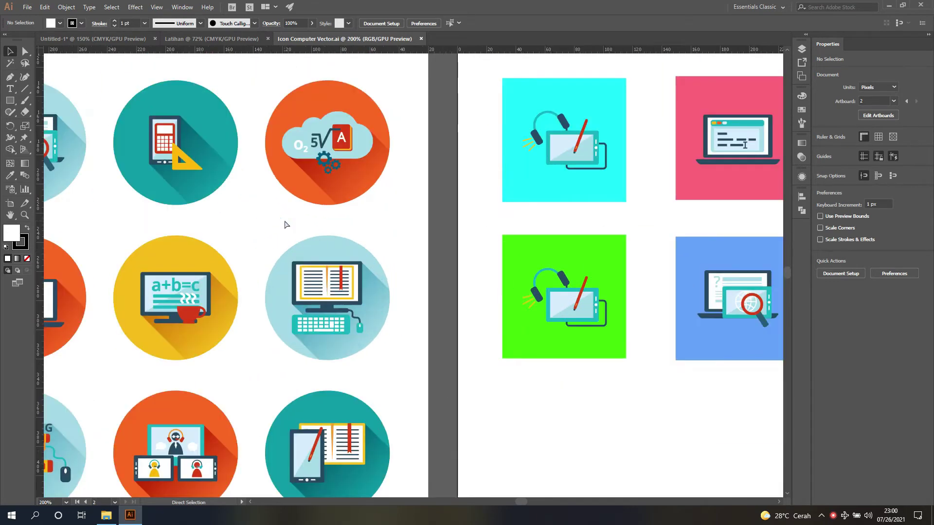
{"action": "key", "text": "ctrl+minus"}
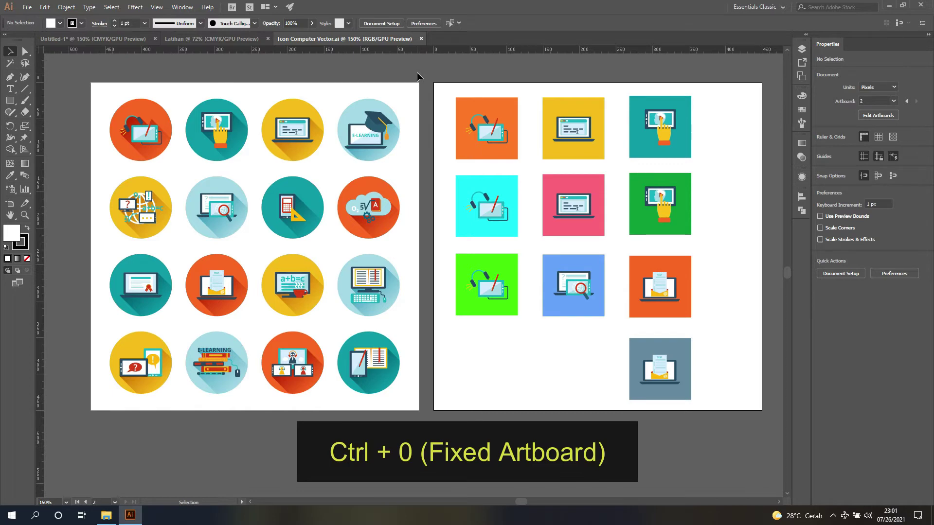
Fit the second icon artboard in the window, pan sideways between both artboards, and bring the first artboard into view.
{"action": "key", "text": "ctrl+0"}
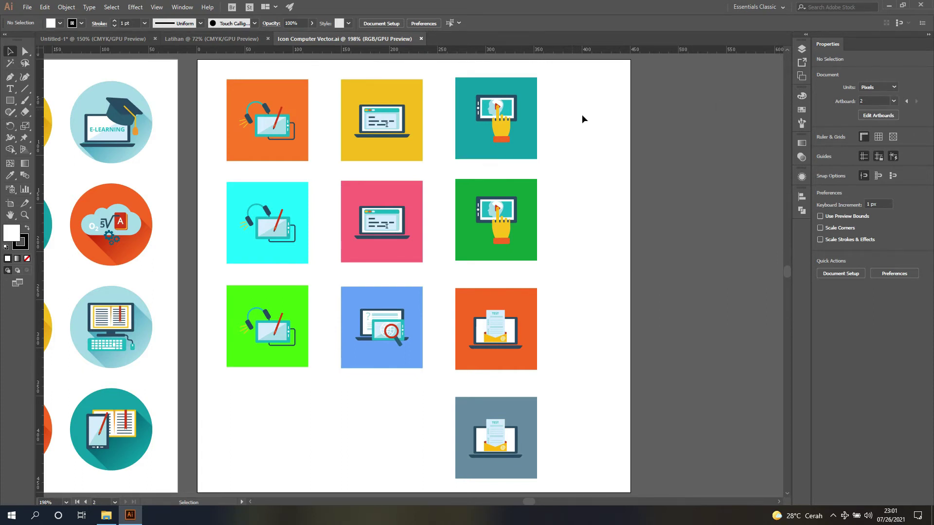
{"action": "scroll", "coordinate": [489, 180], "scroll_direction": "left", "scroll_amount": 10}
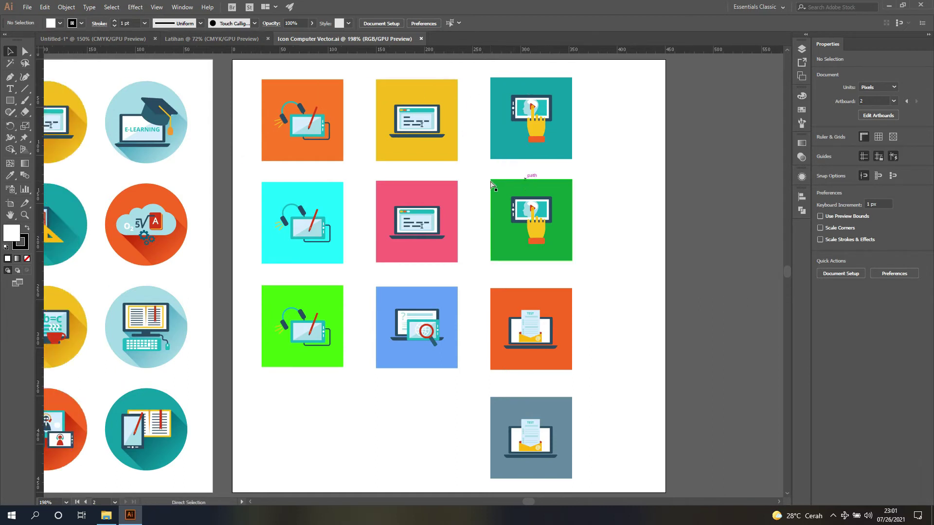
{"action": "scroll", "coordinate": [490, 184], "scroll_direction": "right", "scroll_amount": 10}
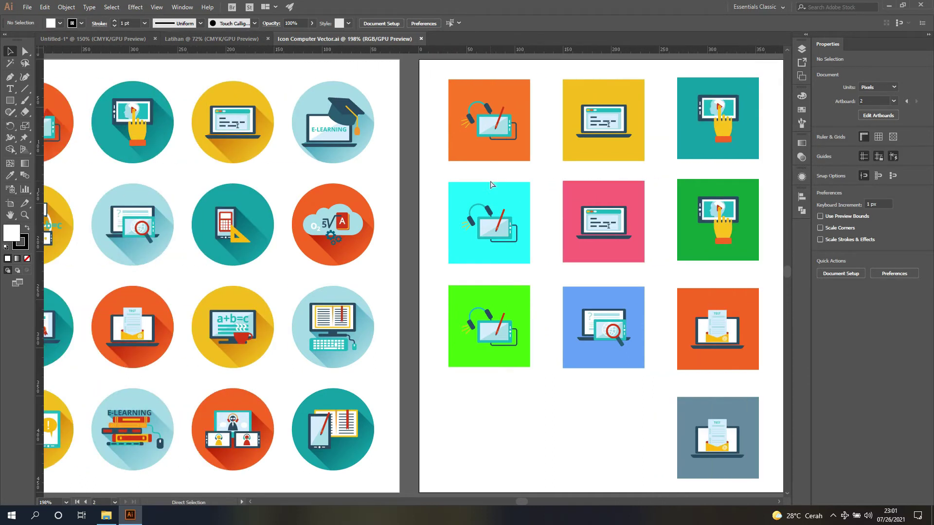
{"action": "scroll", "coordinate": [494, 186], "scroll_direction": "right", "scroll_amount": 5}
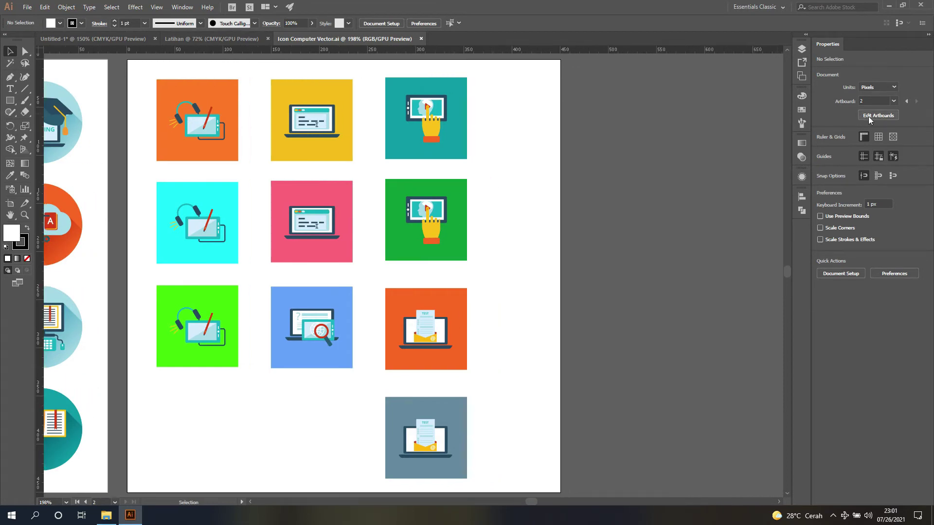
{"action": "left_click", "coordinate": [905, 101]}
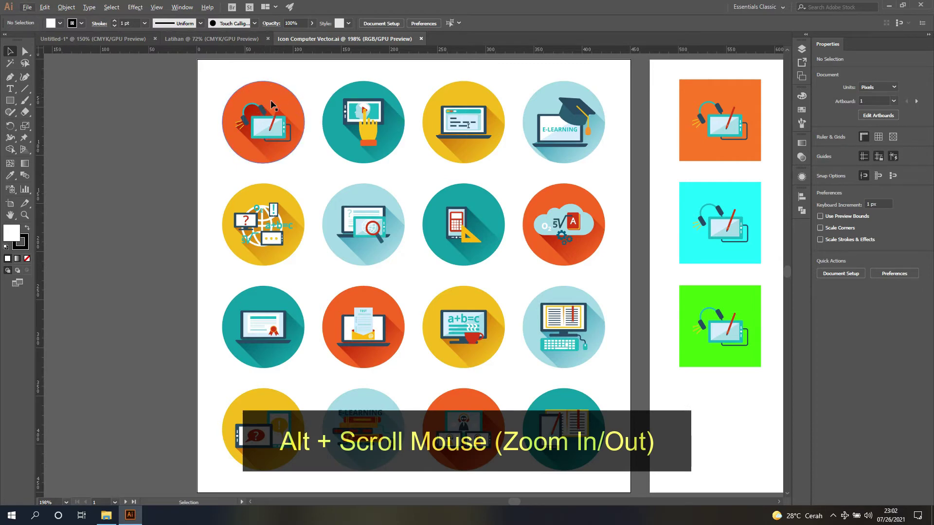
Zoom in and out around different icons on both artboards, and fit the first artboard in the window.
{"action": "scroll", "coordinate": [267, 92], "scroll_direction": "up", "scroll_amount": 4}
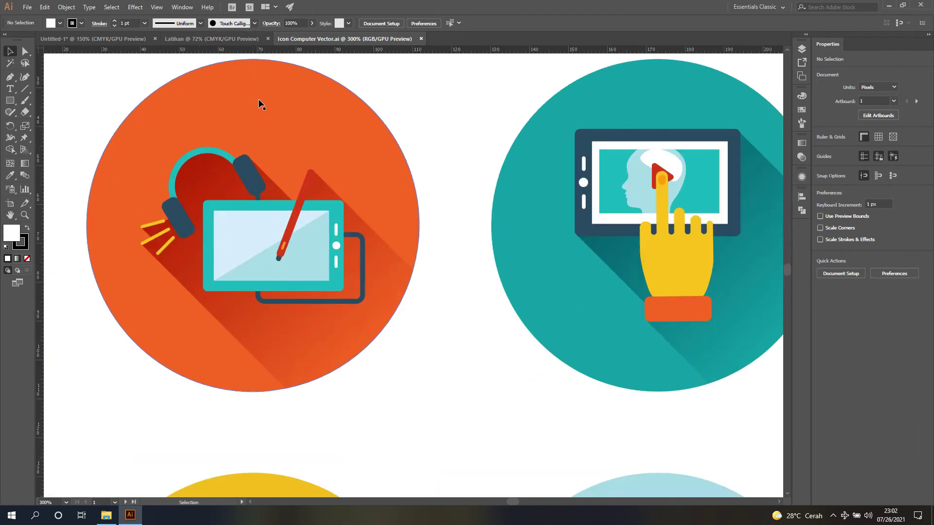
{"action": "scroll", "coordinate": [258, 98], "scroll_direction": "down", "scroll_amount": 6}
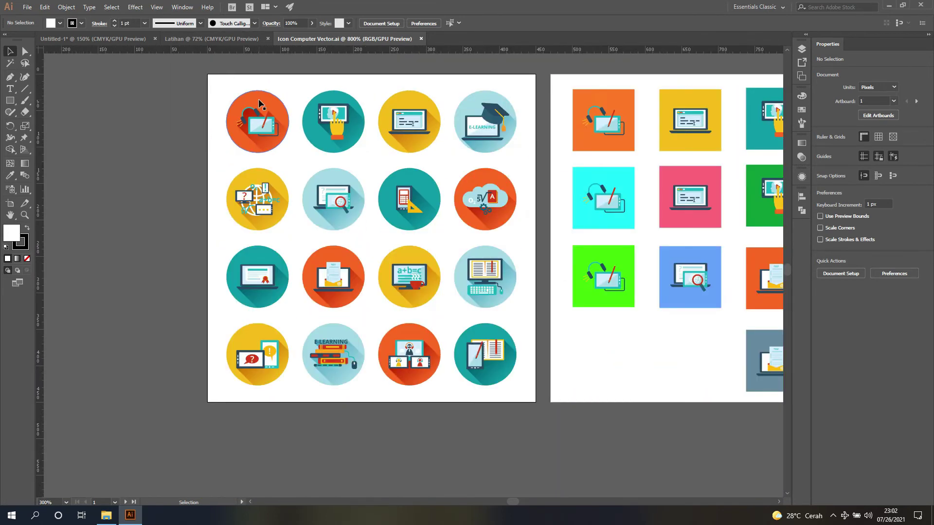
{"action": "scroll", "coordinate": [260, 103], "scroll_direction": "down", "scroll_amount": 2}
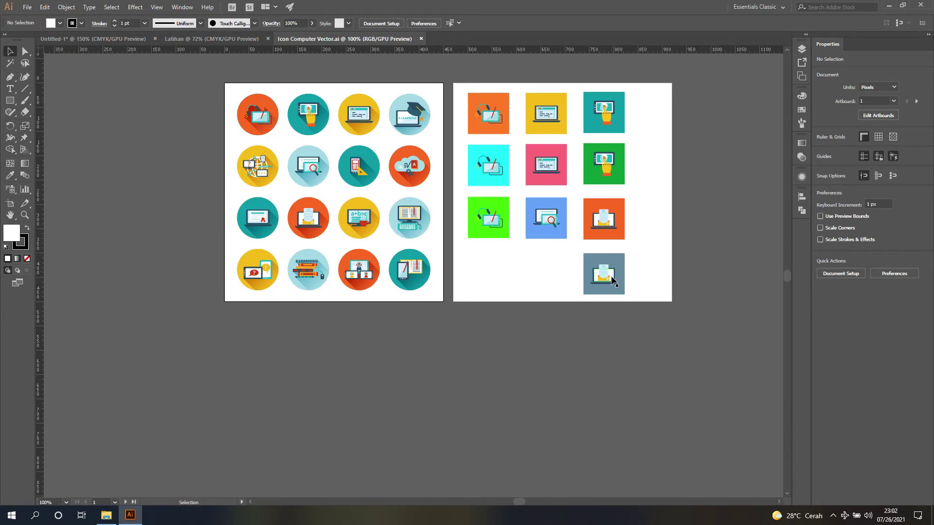
{"action": "scroll", "coordinate": [618, 291], "scroll_direction": "up", "scroll_amount": 2}
{"action": "scroll", "coordinate": [619, 292], "scroll_direction": "up", "scroll_amount": 2}
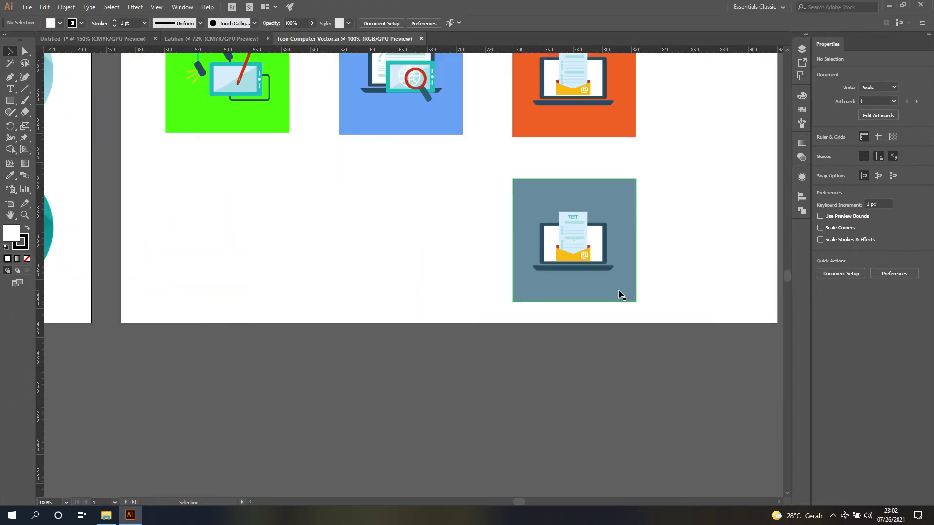
{"action": "scroll", "coordinate": [620, 291], "scroll_direction": "down", "scroll_amount": 4}
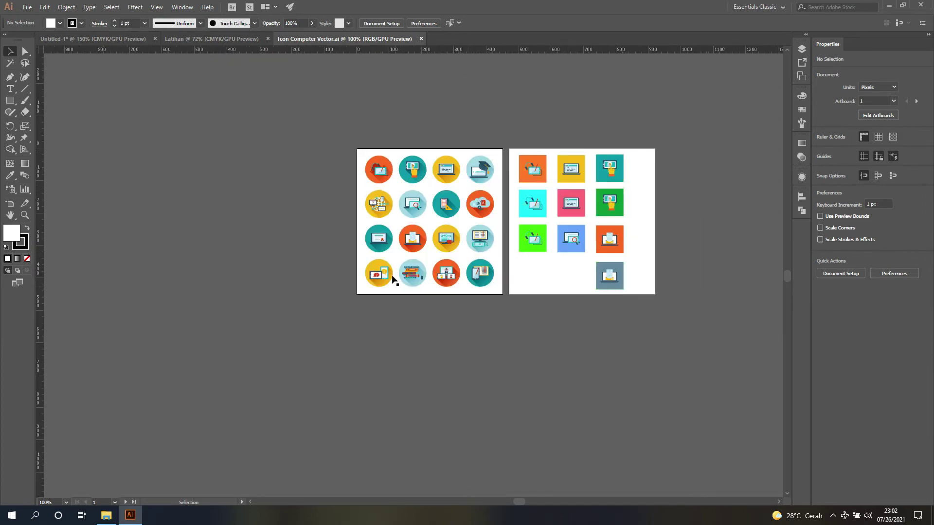
{"action": "scroll", "coordinate": [381, 281], "scroll_direction": "up", "scroll_amount": 4}
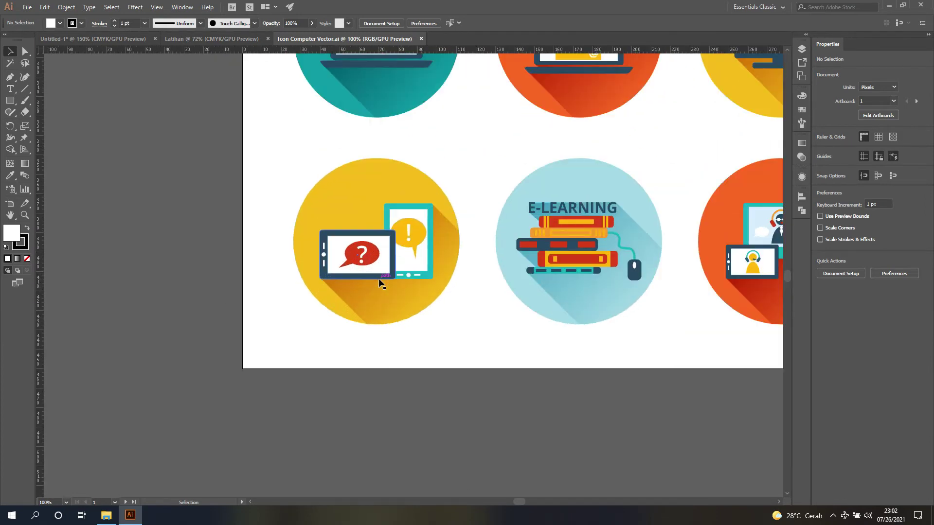
{"action": "scroll", "coordinate": [381, 281], "scroll_direction": "down", "scroll_amount": 4}
{"action": "scroll", "coordinate": [496, 242], "scroll_direction": "up", "scroll_amount": 4}
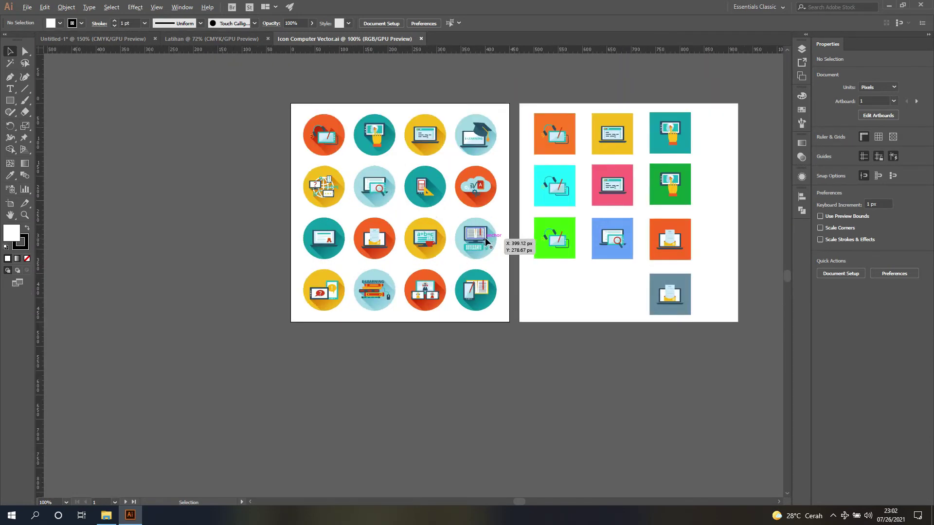
{"action": "scroll", "coordinate": [485, 237], "scroll_direction": "down", "scroll_amount": 2}
{"action": "scroll", "coordinate": [485, 238], "scroll_direction": "down", "scroll_amount": 1}
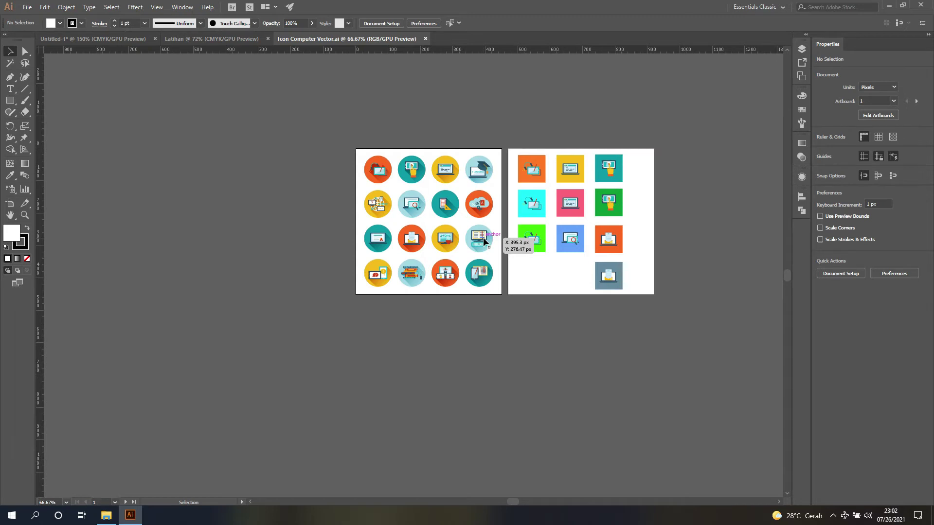
{"action": "key", "text": "ctrl+0"}
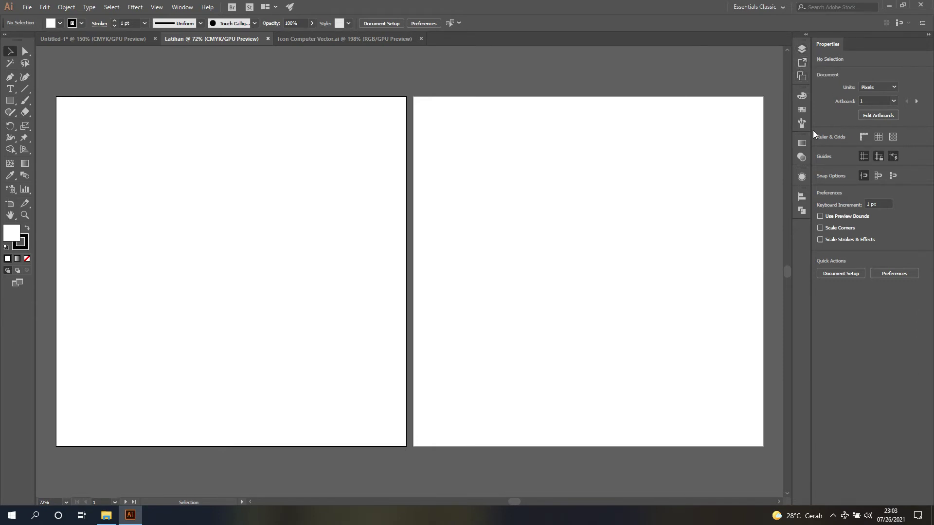
In the Latihan document, look through the Layers, Asset Export and Artboards panels and collapse them again.
{"action": "left_click", "coordinate": [802, 50]}
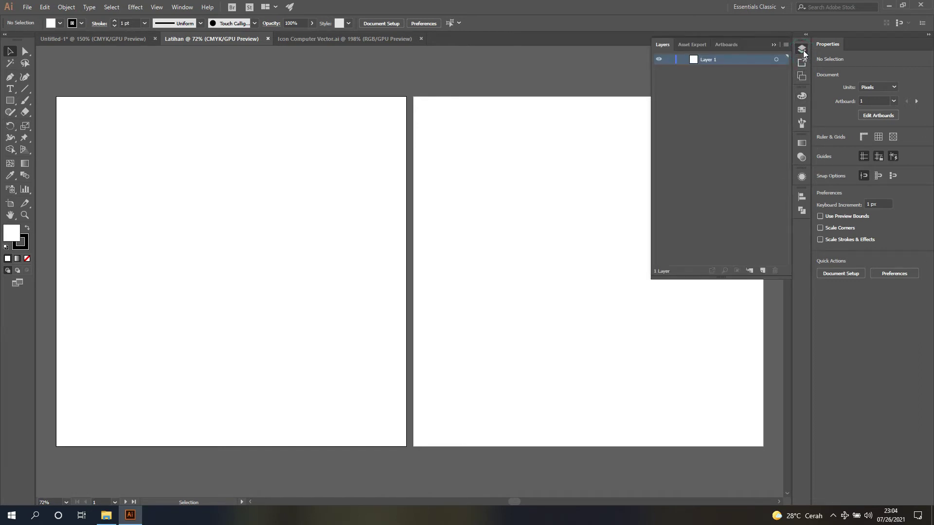
{"action": "left_click", "coordinate": [693, 44]}
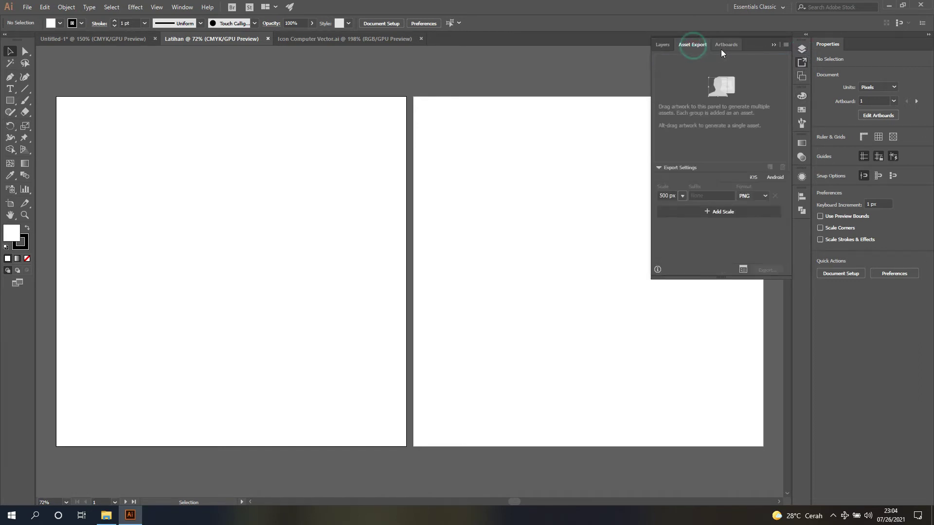
{"action": "left_click", "coordinate": [724, 45]}
{"action": "left_click", "coordinate": [661, 44]}
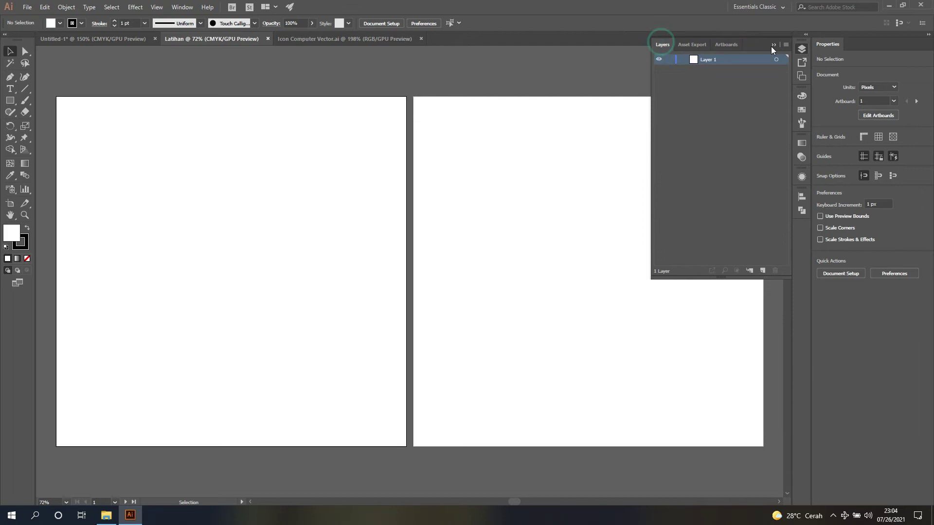
{"action": "left_click", "coordinate": [800, 48]}
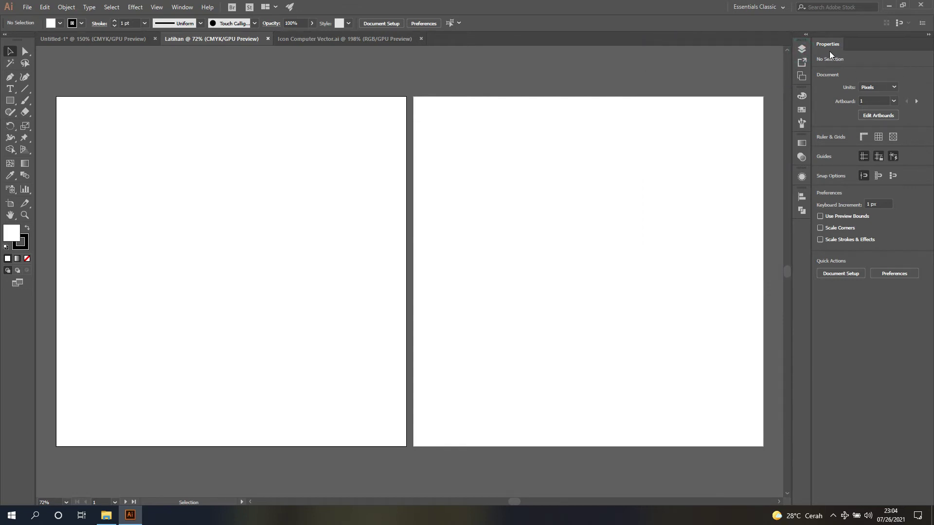
Set the Latihan document's units to Centimeters.
{"action": "left_click", "coordinate": [865, 175]}
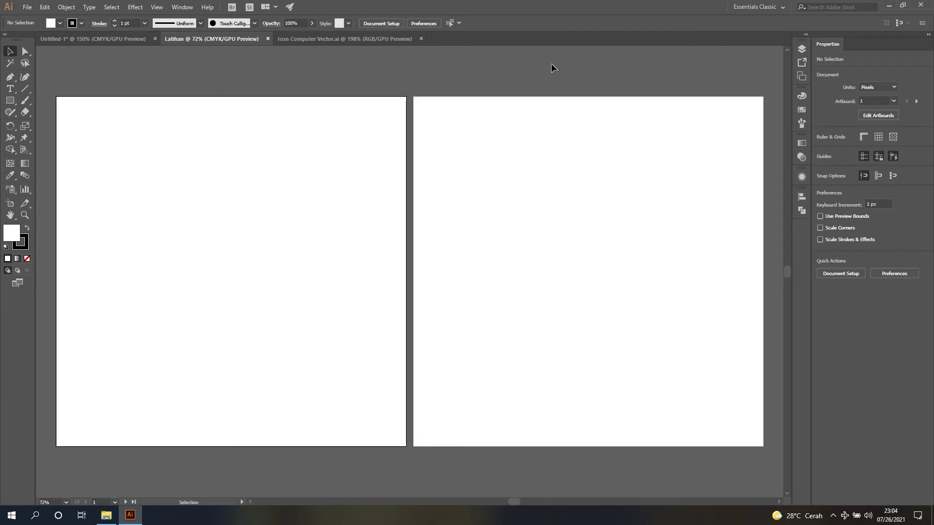
{"action": "left_click", "coordinate": [893, 88]}
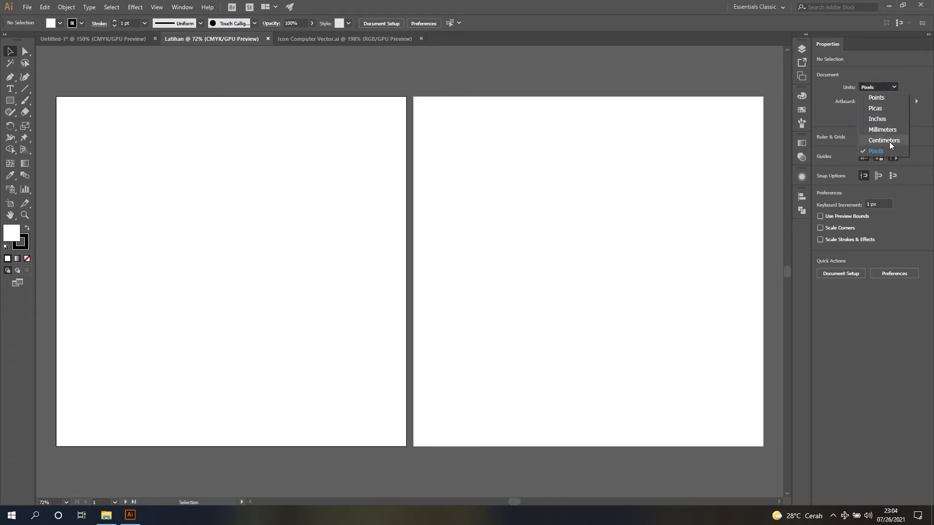
{"action": "left_click", "coordinate": [884, 141]}
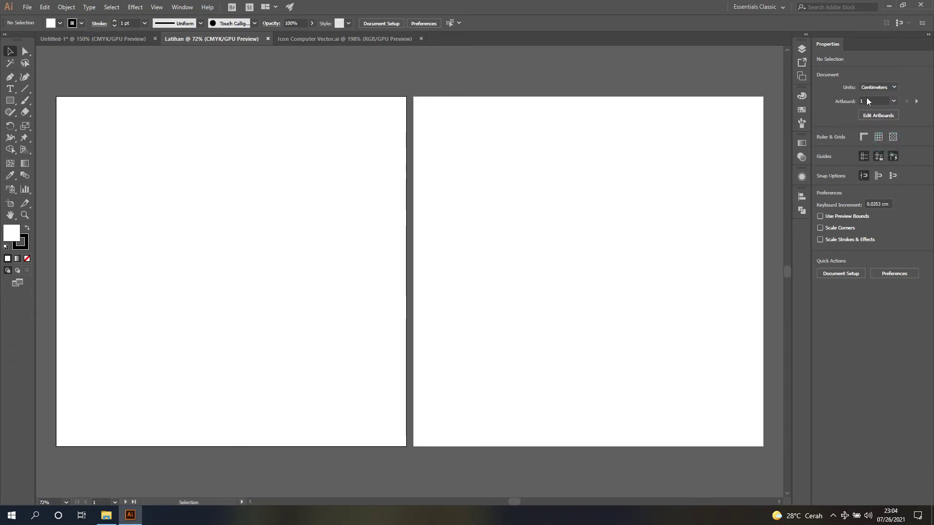
Go to artboard 2 of the Latihan document and return to artboard 1.
{"action": "left_click", "coordinate": [893, 100]}
{"action": "left_click", "coordinate": [901, 122]}
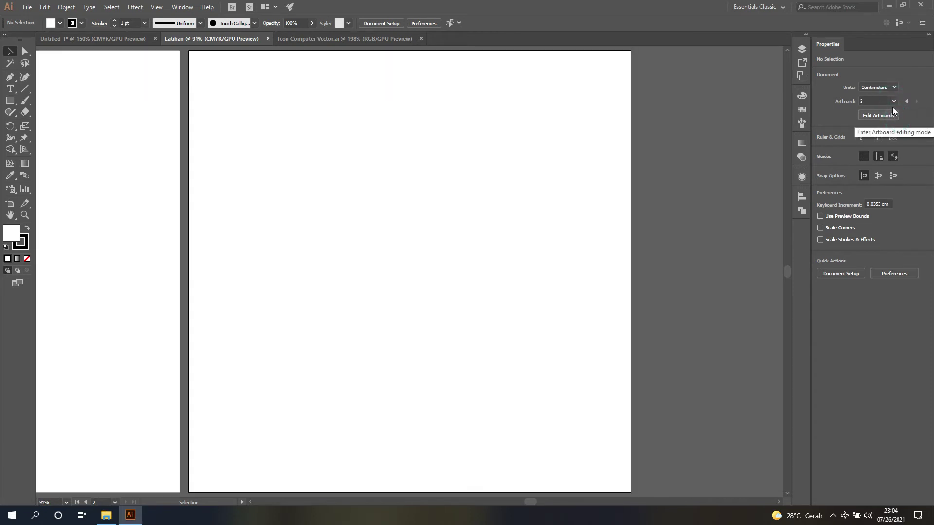
{"action": "left_click", "coordinate": [893, 100]}
{"action": "left_click", "coordinate": [898, 111]}
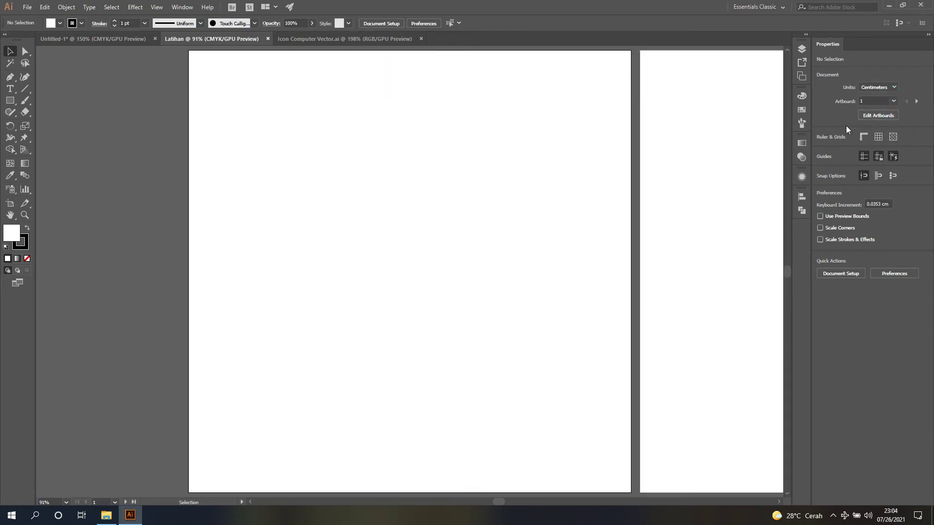
Add a third artboard to the Latihan document, leave artboard editing, and show the rulers.
{"action": "left_click", "coordinate": [878, 118]}
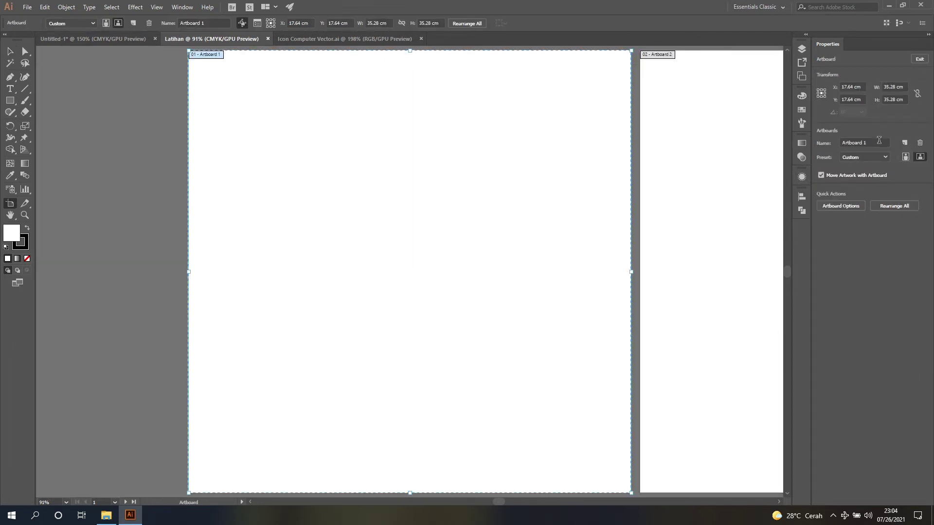
{"action": "left_click", "coordinate": [905, 143]}
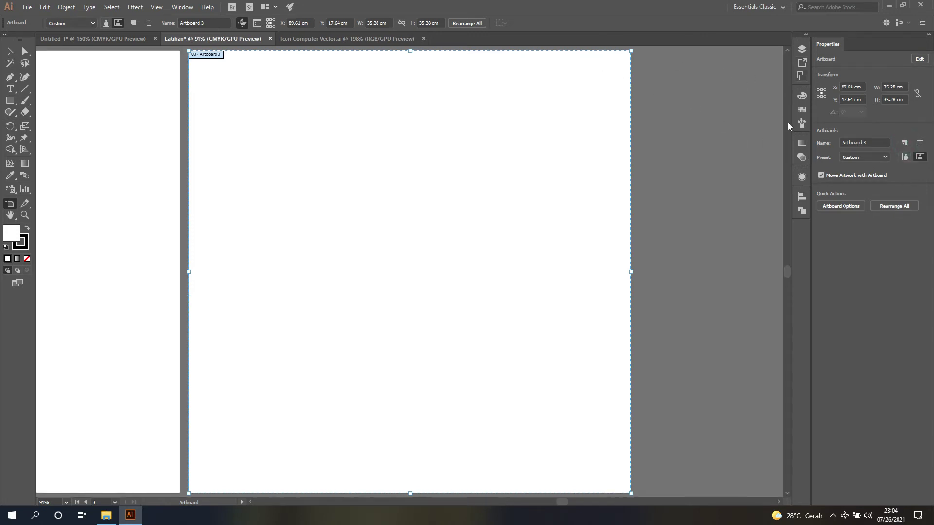
{"action": "left_click", "coordinate": [920, 59]}
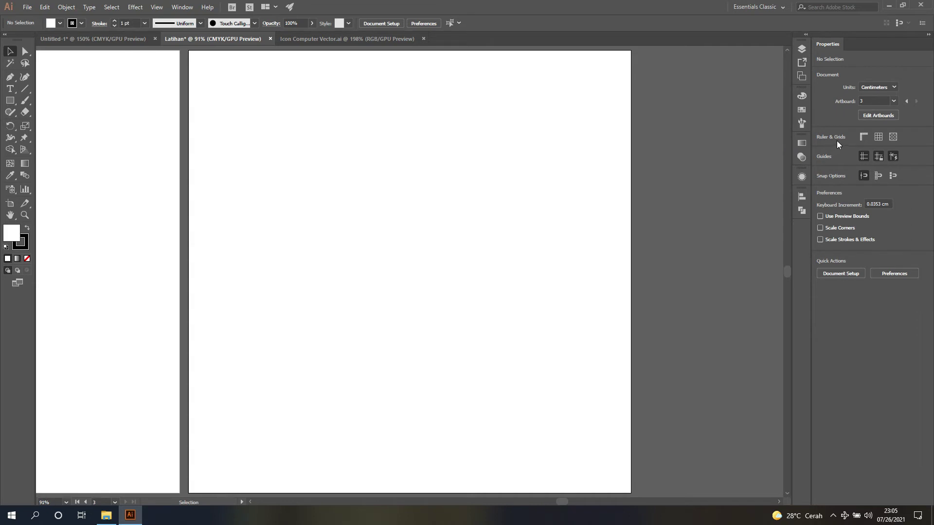
{"action": "left_click", "coordinate": [863, 139]}
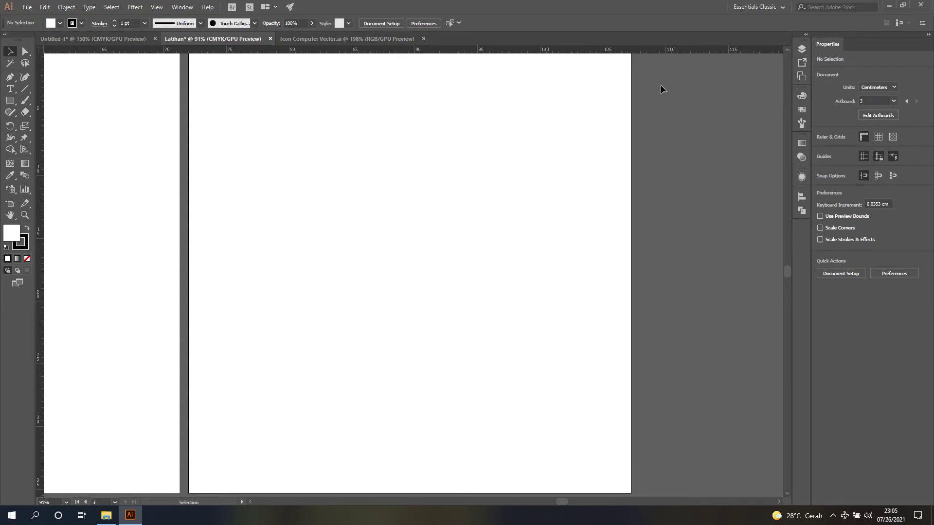
In Icon Computer Vector.ai, select the orange headphone-and-tablet square on the second artboard to examine its properties, and deselect it.
{"action": "left_click", "coordinate": [325, 39]}
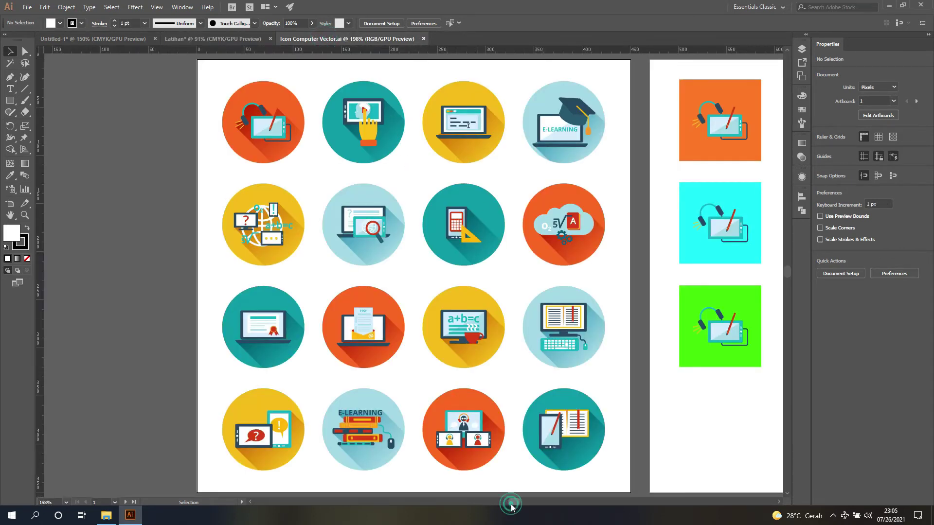
{"action": "left_click_drag", "start_coordinate": [507, 502], "coordinate": [523, 507]}
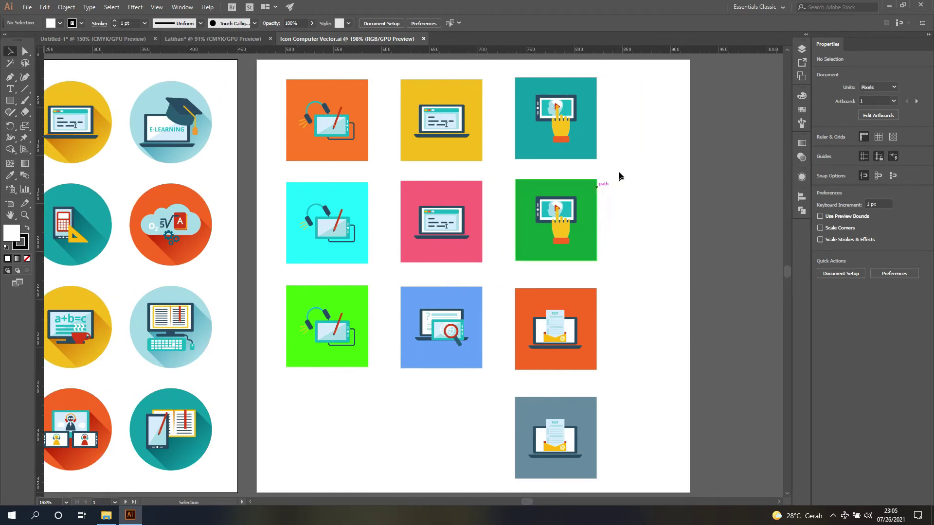
{"action": "left_click", "coordinate": [326, 92]}
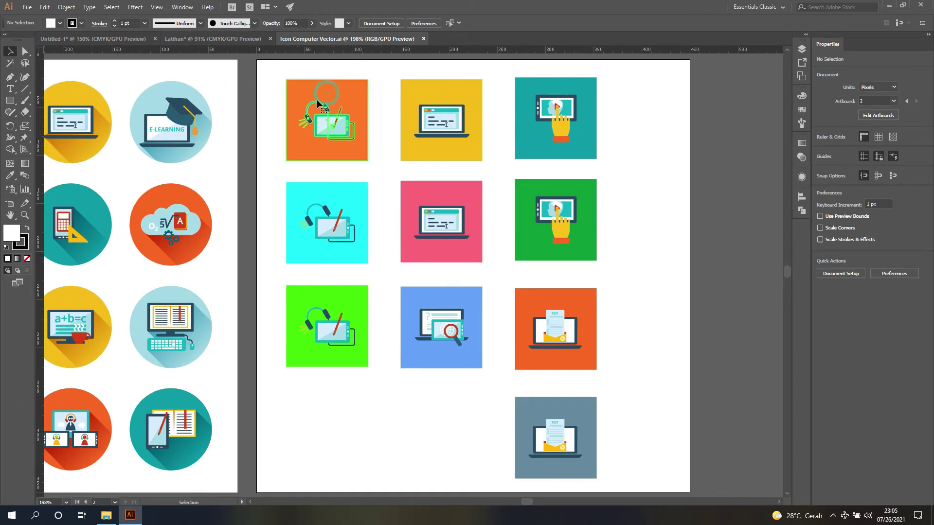
{"action": "left_click", "coordinate": [333, 90]}
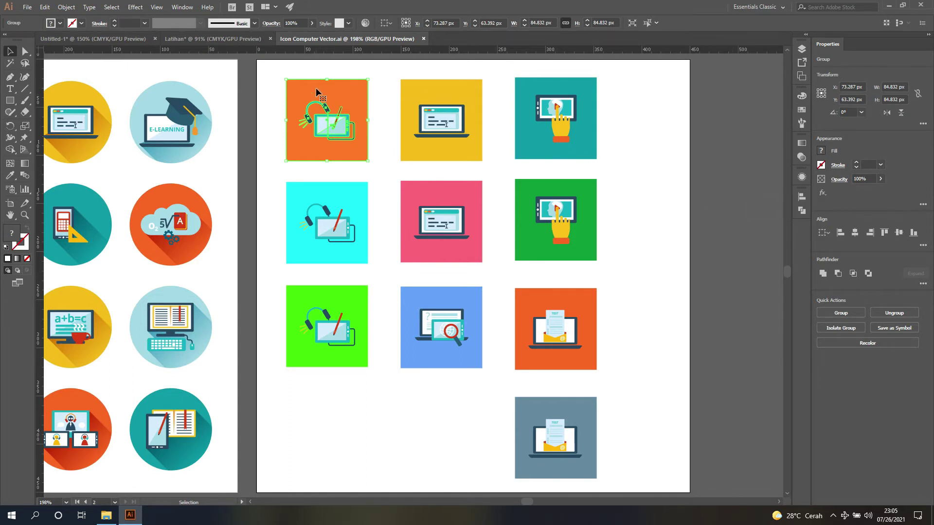
{"action": "left_click", "coordinate": [642, 122]}
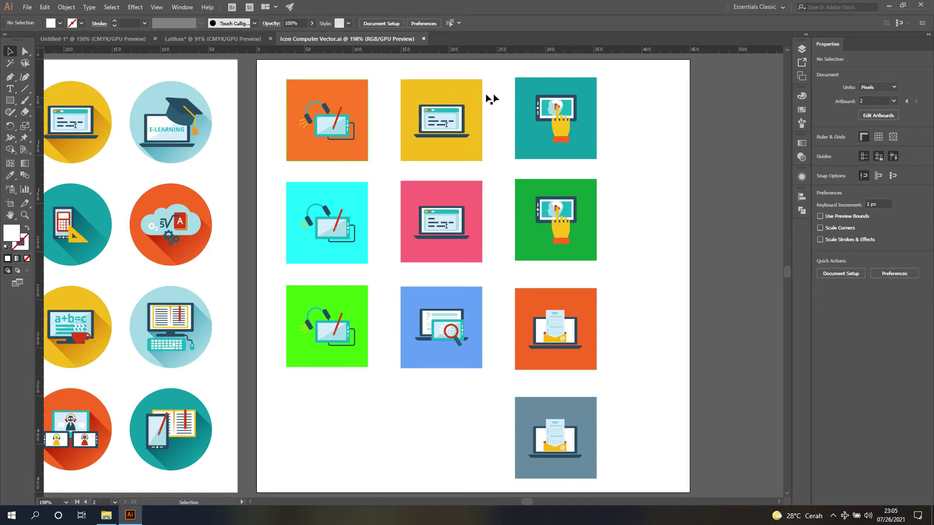
Rotate the teal square icon with the pointing hand by 30 degrees.
{"action": "left_click", "coordinate": [585, 91]}
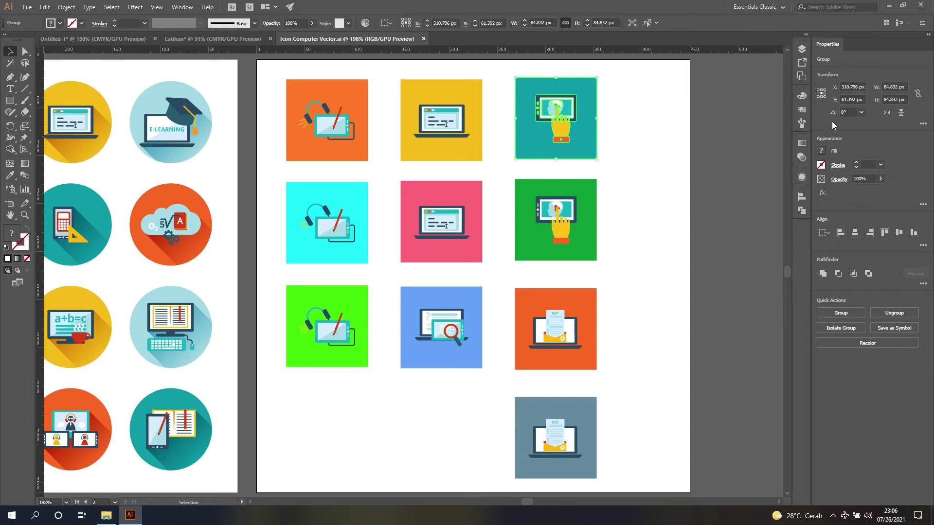
{"action": "left_click", "coordinate": [862, 113]}
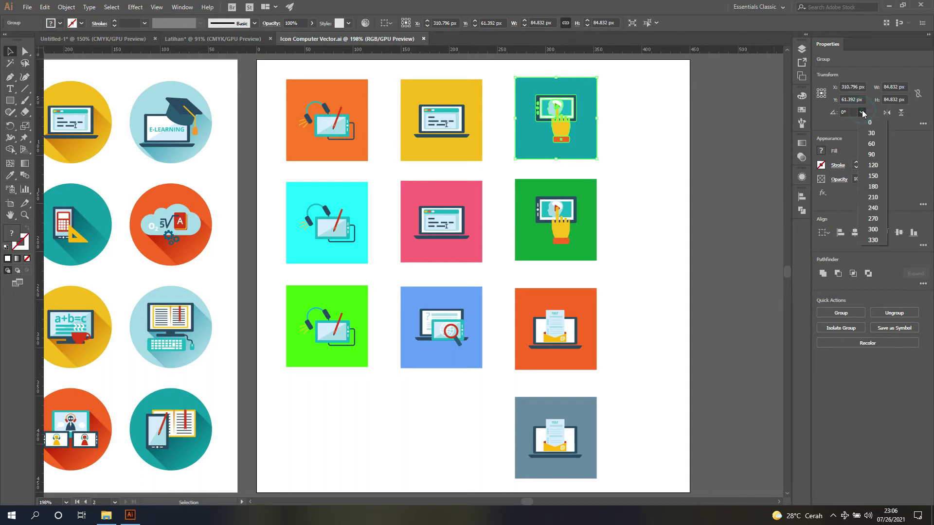
{"action": "left_click", "coordinate": [871, 136]}
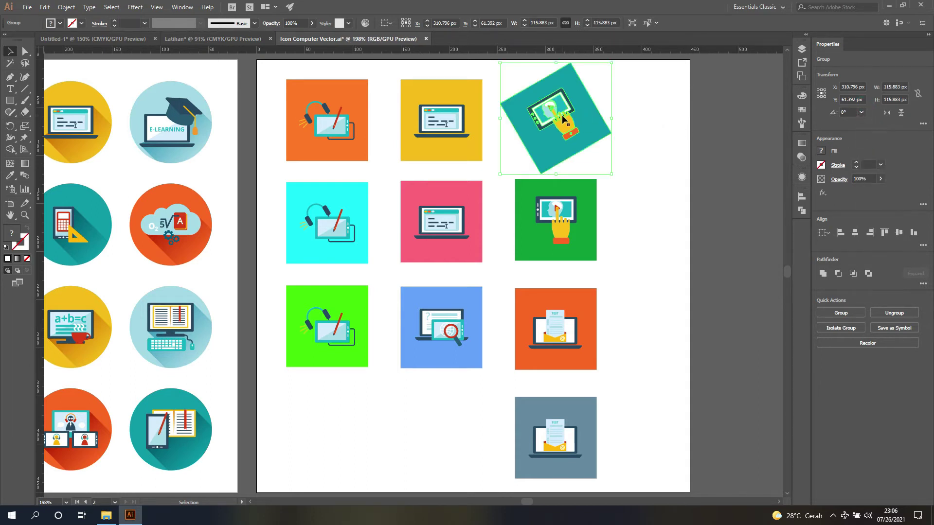
Undo the rotation of the teal square icon with the pointing hand.
{"action": "left_click", "coordinate": [861, 112]}
{"action": "left_click", "coordinate": [861, 113]}
{"action": "key", "text": "ctrl+z"}
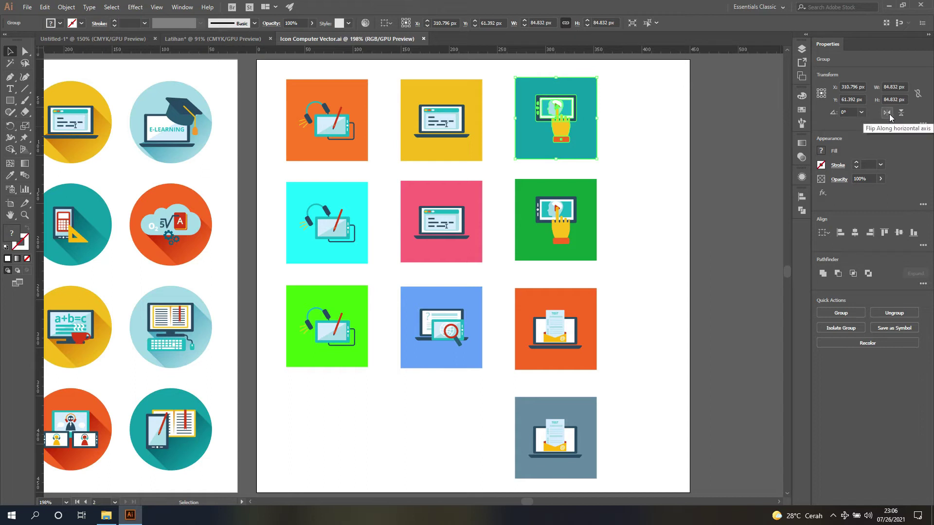
Try flipping the teal pointing-hand square horizontally and vertically, undoing each flip, and deselect it.
{"action": "left_click", "coordinate": [888, 112]}
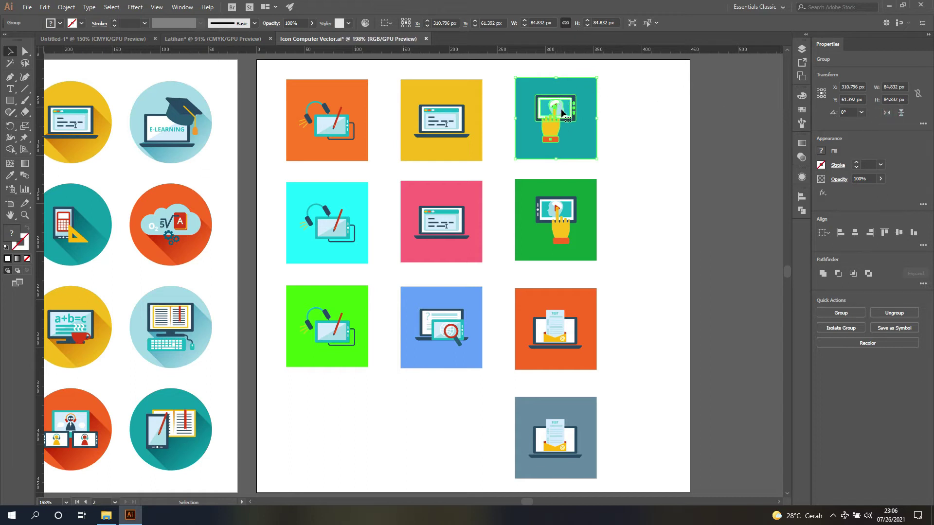
{"action": "key", "text": "ctrl"}
{"action": "key", "text": "ctrl+z"}
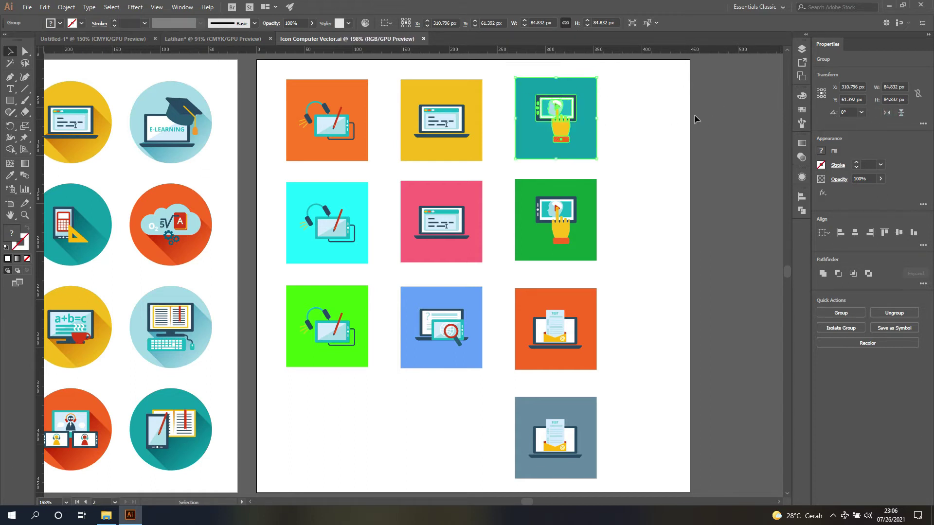
{"action": "left_click", "coordinate": [900, 113]}
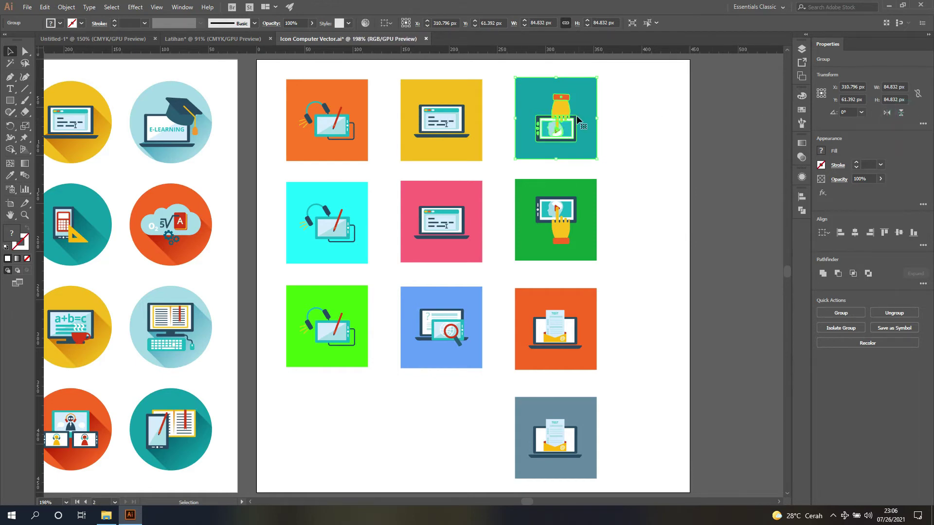
{"action": "key", "text": "ctrl+z"}
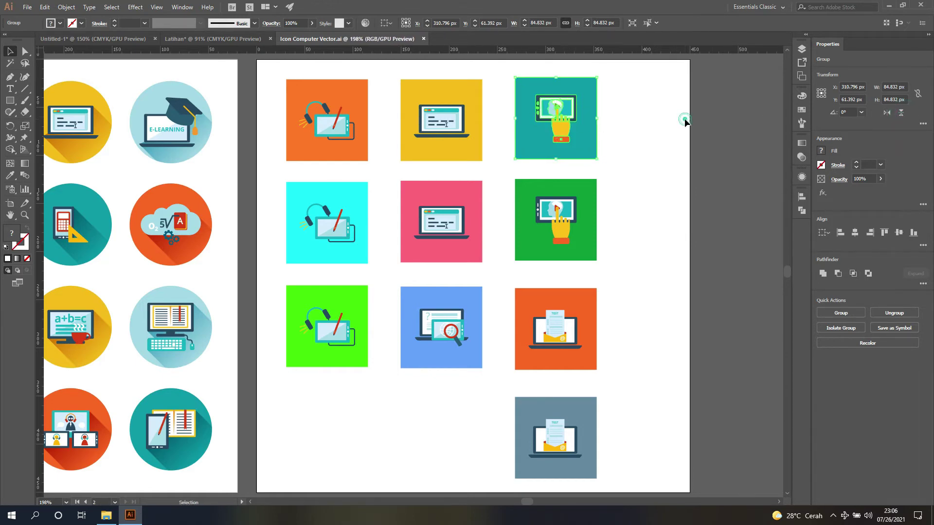
{"action": "left_click", "coordinate": [684, 119]}
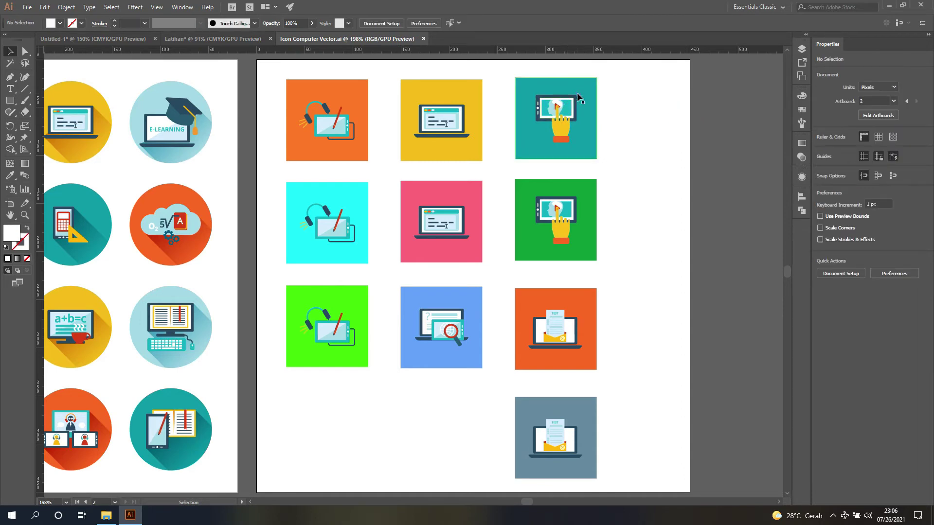
Flip the teal pointing-hand square horizontally and back, flip it vertically and back, and clear the selection.
{"action": "scroll", "coordinate": [581, 90], "scroll_direction": "up", "scroll_amount": 3, "text": "alt"}
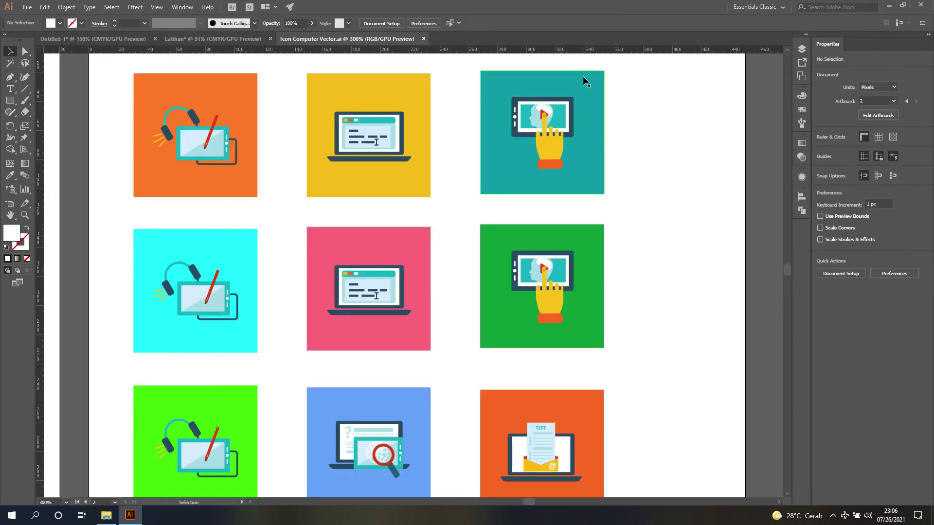
{"action": "scroll", "coordinate": [669, 119], "scroll_direction": "up", "scroll_amount": 3, "text": "alt"}
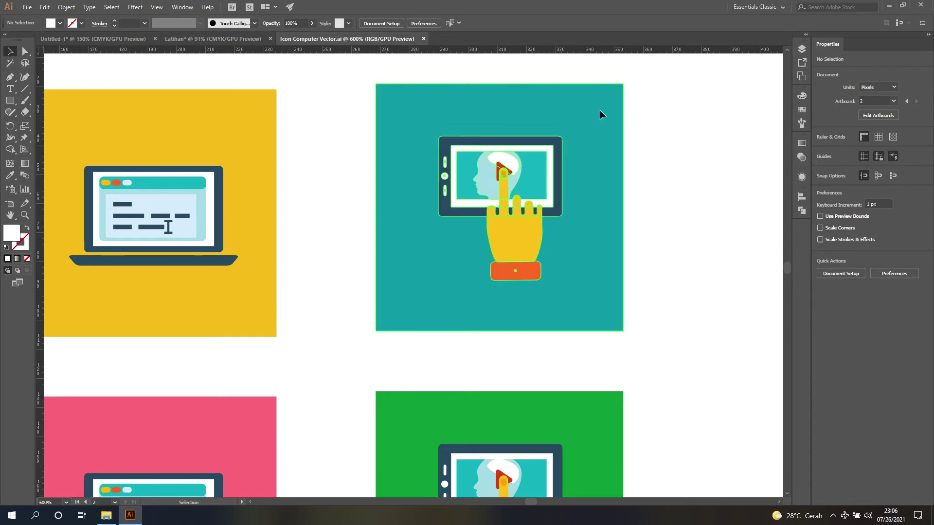
{"action": "left_click", "coordinate": [615, 112]}
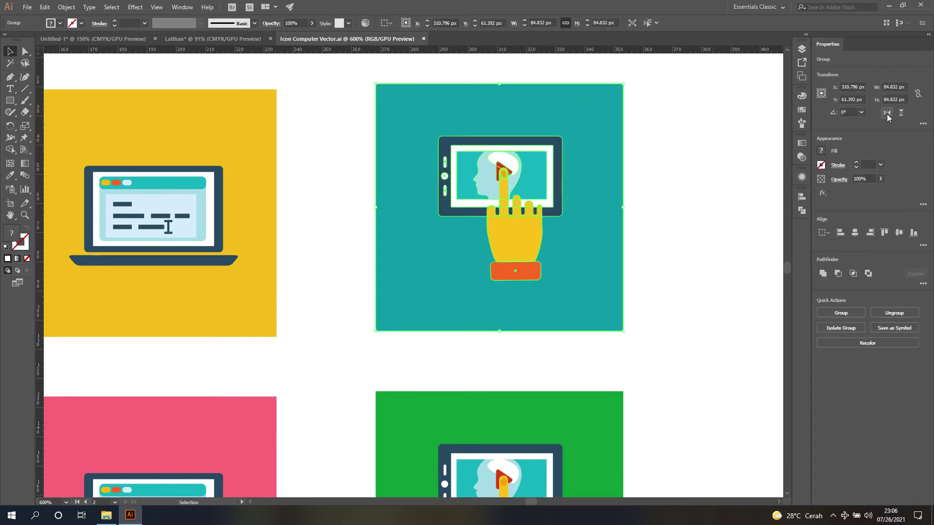
{"action": "left_click", "coordinate": [886, 113]}
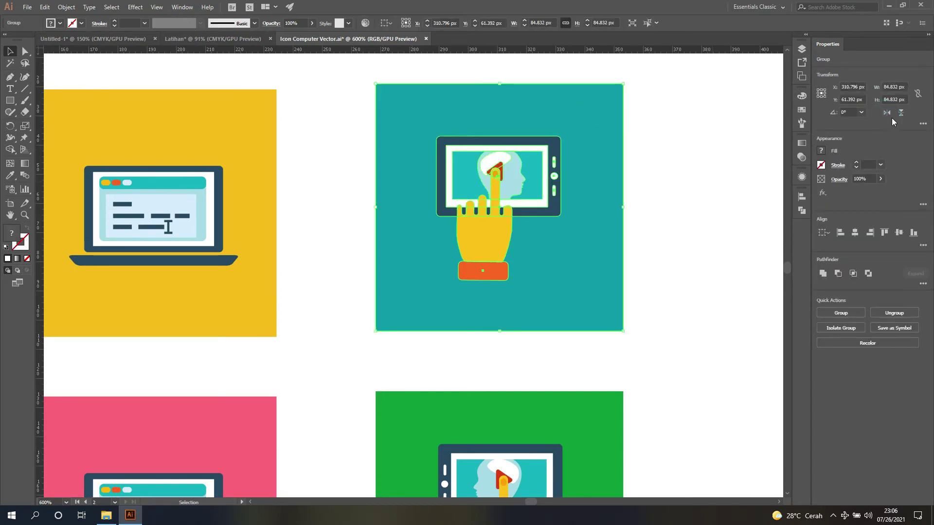
{"action": "left_click", "coordinate": [888, 113]}
{"action": "left_click", "coordinate": [902, 113]}
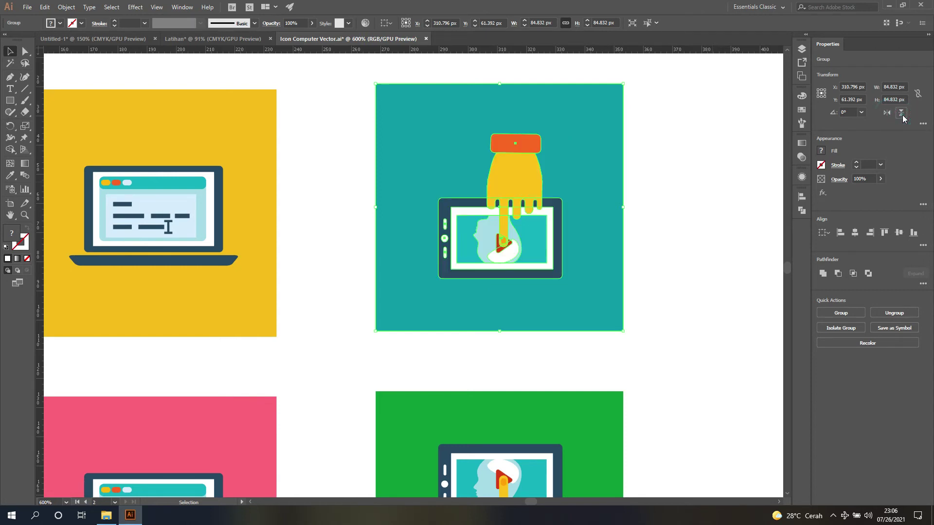
{"action": "left_click", "coordinate": [901, 113]}
{"action": "left_click", "coordinate": [734, 142]}
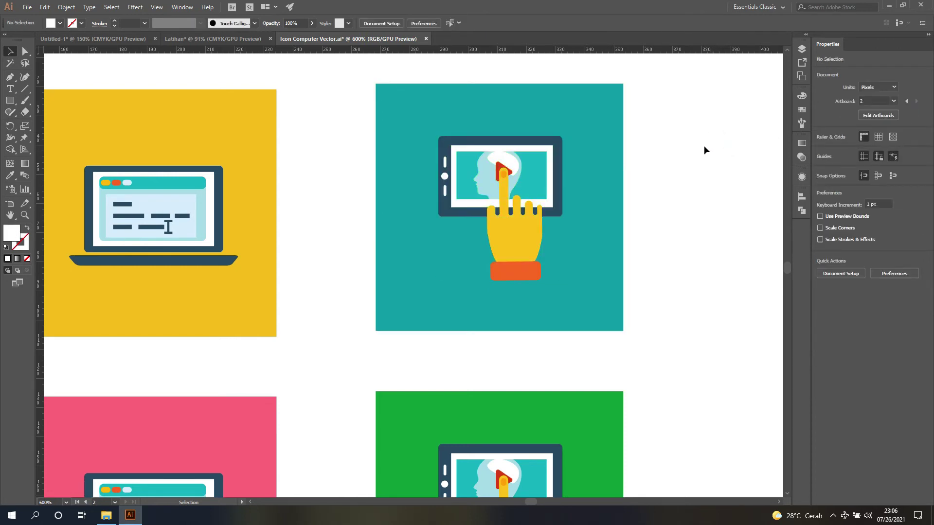
Select the teal pointing-hand square to examine its Fill, Stroke and Opacity settings.
{"action": "left_click", "coordinate": [585, 127]}
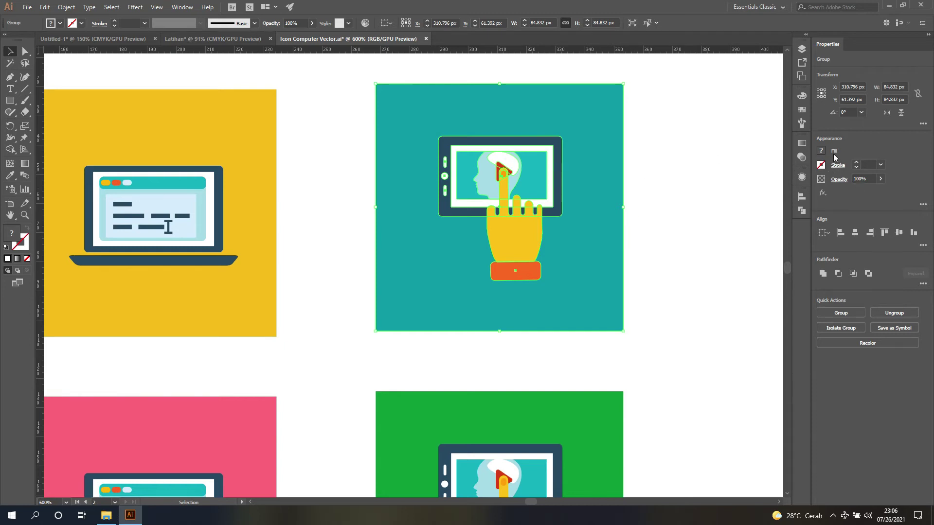
{"action": "left_click", "coordinate": [694, 153]}
{"action": "left_click", "coordinate": [607, 174]}
{"action": "key", "text": "a"}
{"action": "scroll", "coordinate": [588, 210], "scroll_direction": "right", "scroll_amount": 3}
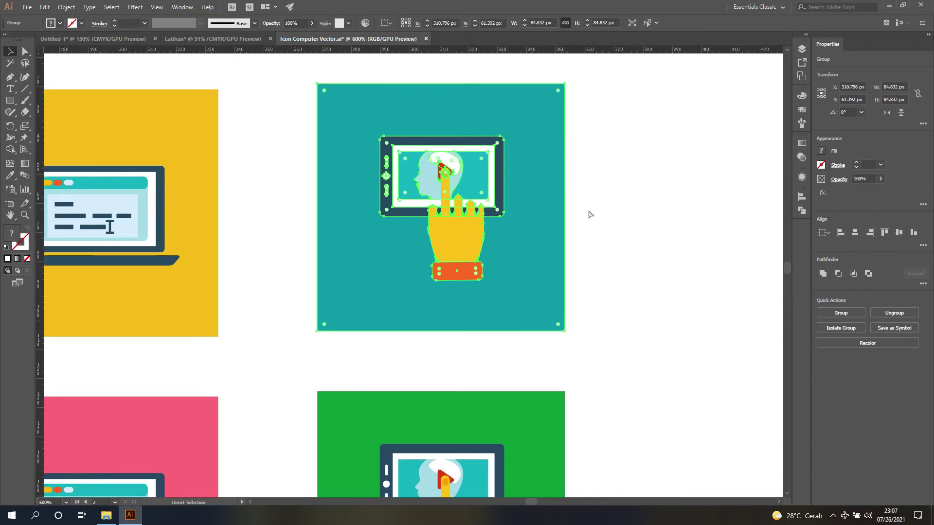
{"action": "key", "text": "v"}
{"action": "scroll", "coordinate": [589, 213], "scroll_direction": "right", "scroll_amount": 3}
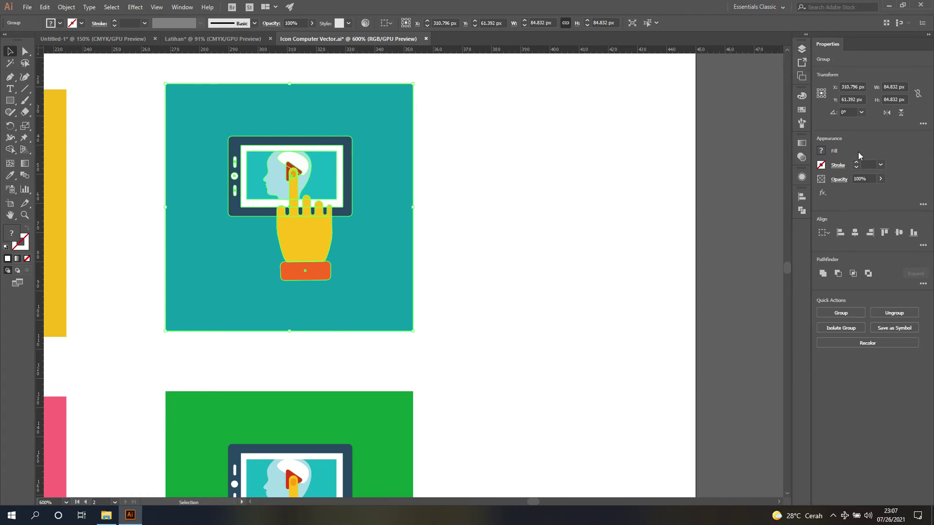
Show the document's layers, examine the contents of Layer 3, and leave that layer collapsed.
{"action": "left_click", "coordinate": [803, 49]}
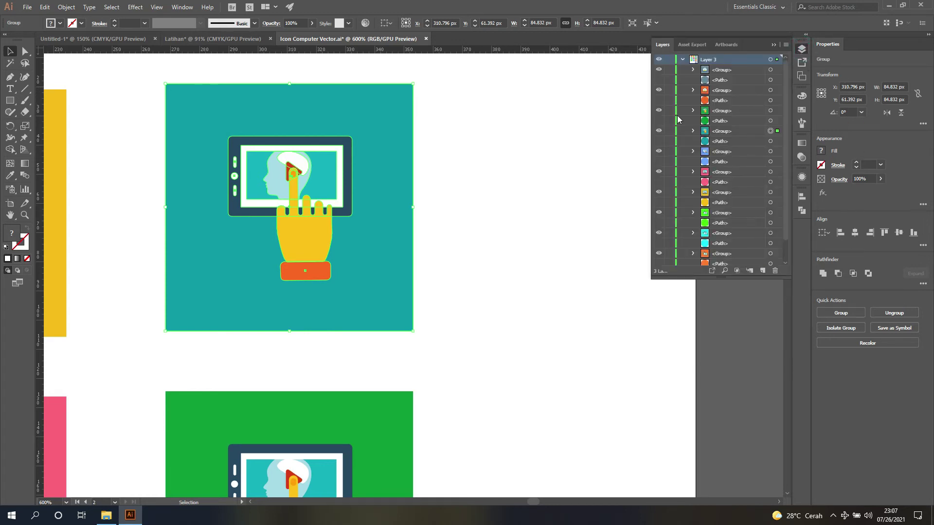
{"action": "left_click", "coordinate": [682, 60]}
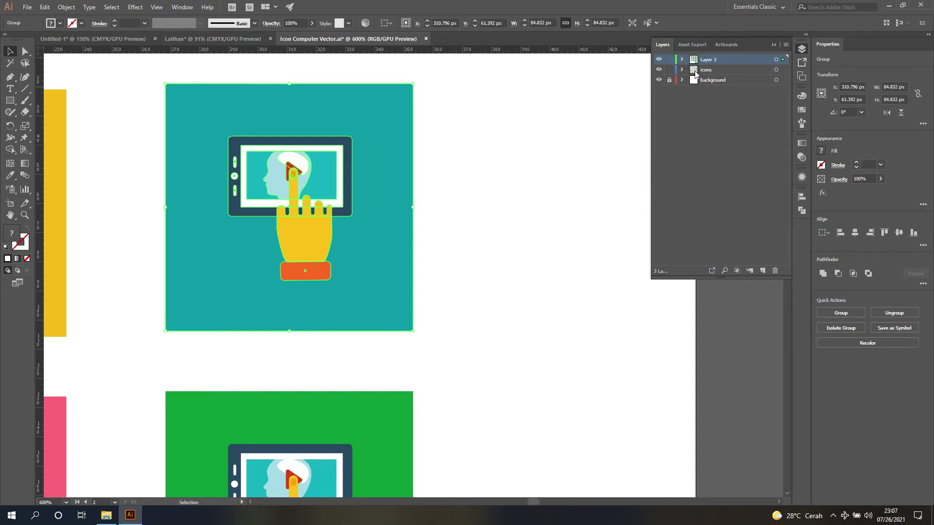
{"action": "left_click", "coordinate": [681, 59]}
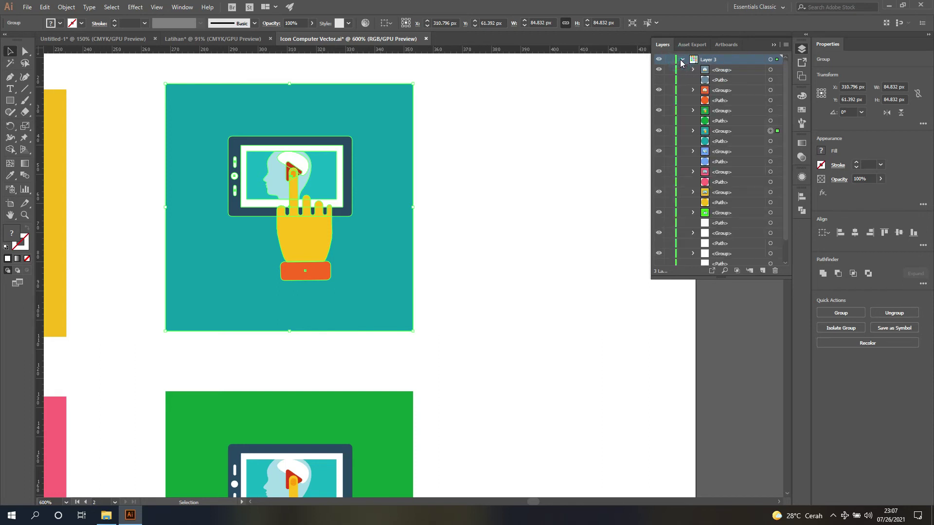
{"action": "left_click", "coordinate": [682, 60]}
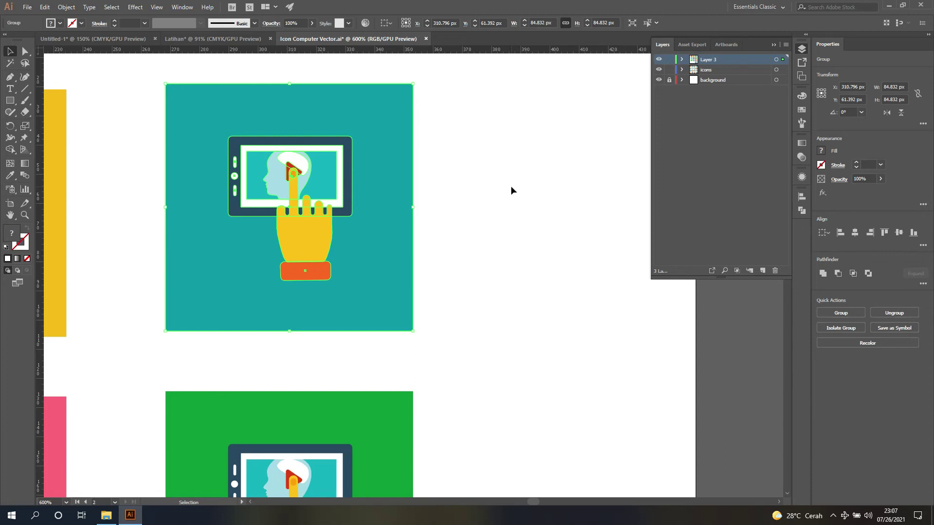
Deselect the teal square, and hide Layer 3 and show it again to check which artwork it holds.
{"action": "key", "text": "ctrl+0"}
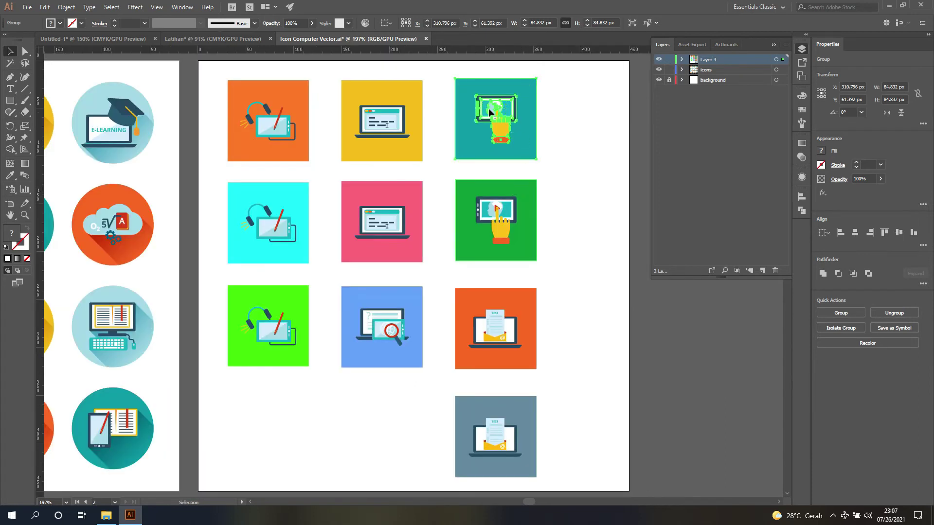
{"action": "left_click", "coordinate": [610, 168]}
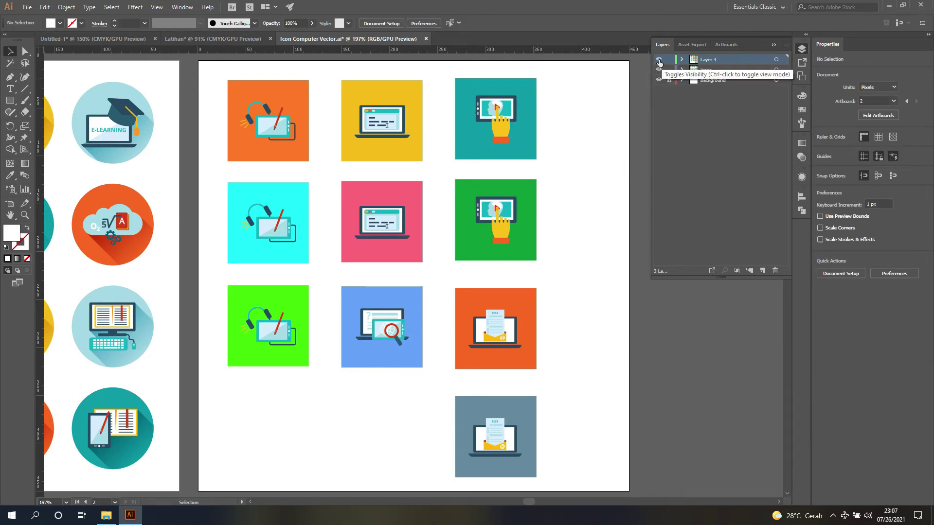
{"action": "left_click", "coordinate": [659, 60]}
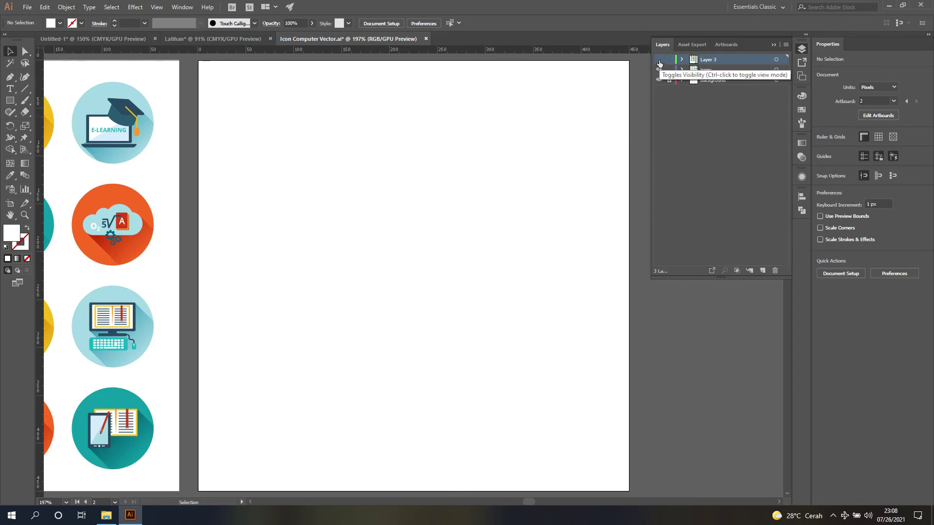
{"action": "left_click", "coordinate": [659, 59]}
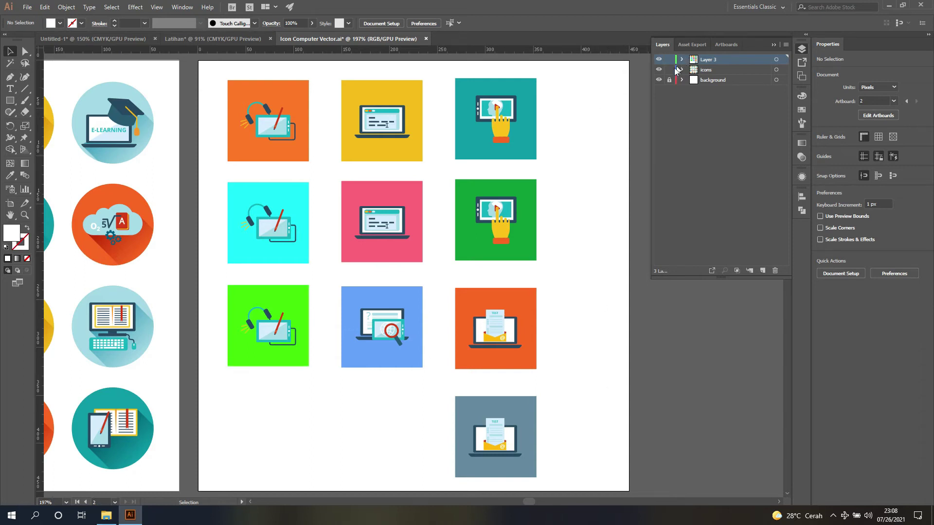
Hide the icons layer, go to artboard 1, and make the icons layer visible again.
{"action": "left_click", "coordinate": [659, 70]}
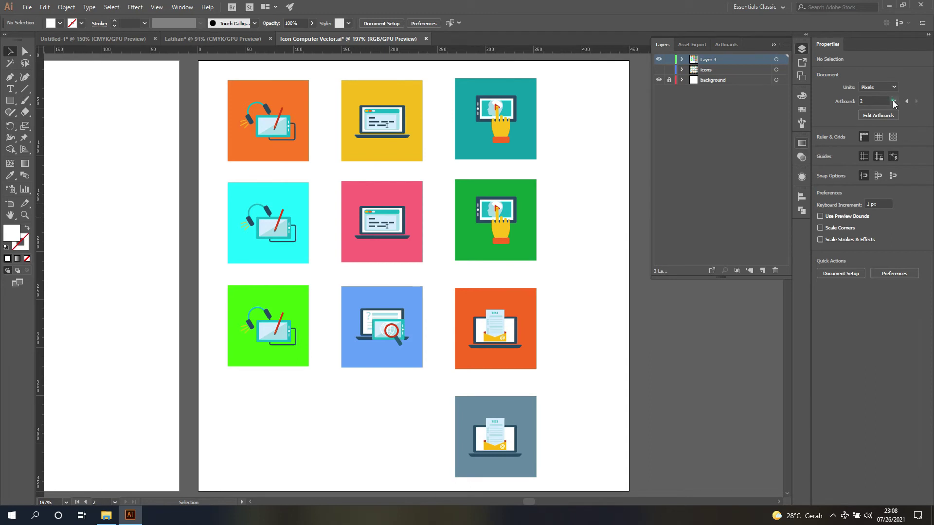
{"action": "left_click", "coordinate": [894, 101]}
{"action": "left_click", "coordinate": [895, 111]}
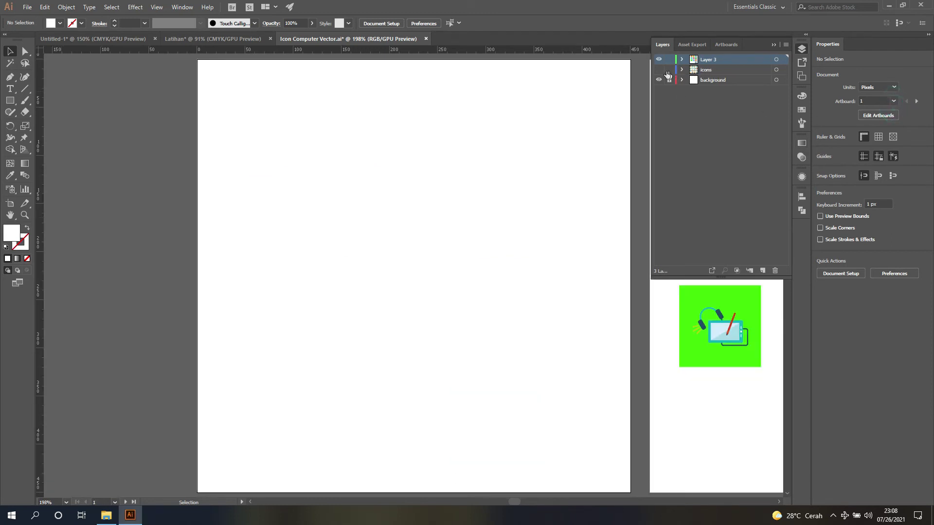
{"action": "left_click", "coordinate": [659, 69]}
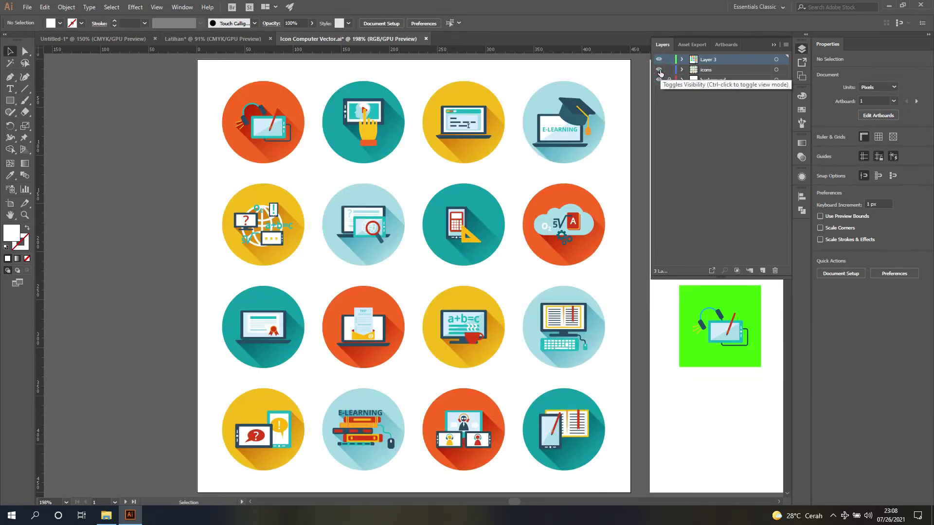
{"action": "left_click", "coordinate": [187, 116]}
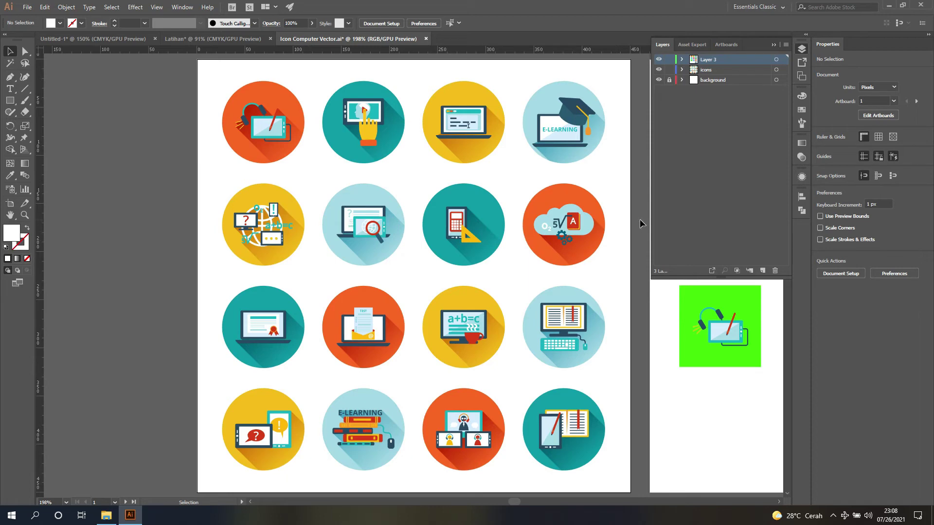
Expand the icons layer, and hide and show again its first and last groups.
{"action": "left_click", "coordinate": [682, 71]}
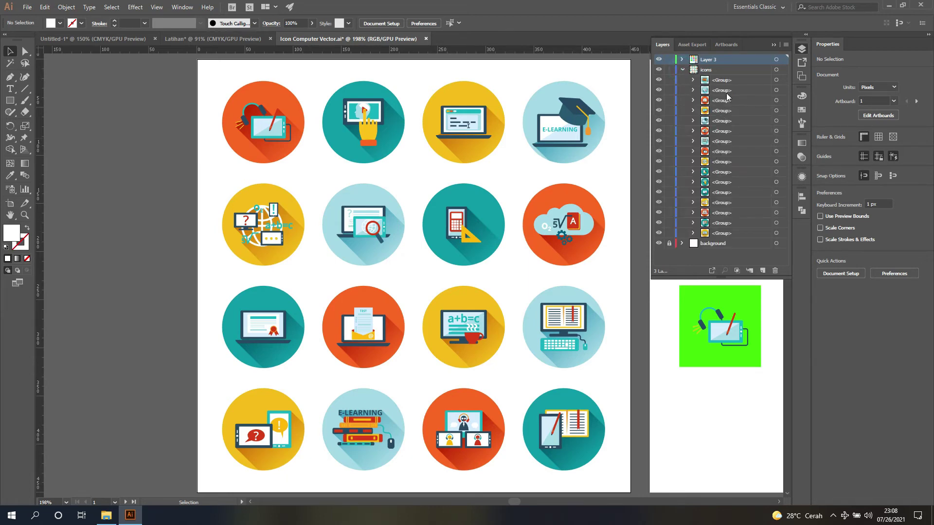
{"action": "left_click", "coordinate": [659, 81]}
{"action": "left_click", "coordinate": [659, 80]}
{"action": "left_click", "coordinate": [659, 233]}
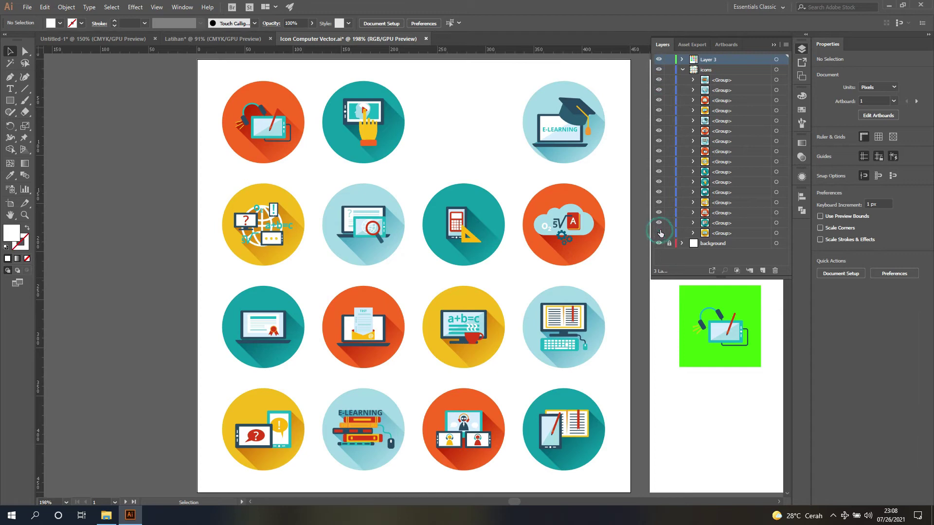
{"action": "left_click", "coordinate": [659, 233]}
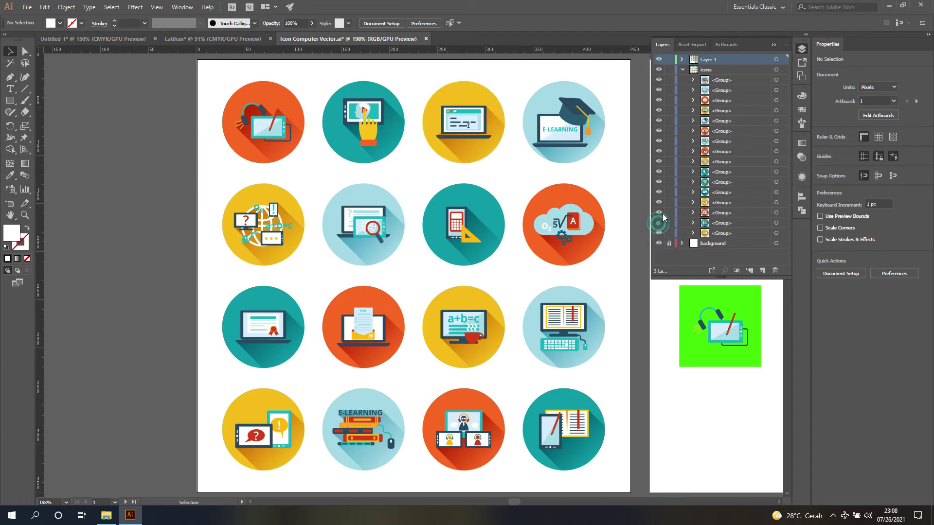
Hide the three groups just above the last one in the icons layer and make them visible again.
{"action": "left_click", "coordinate": [660, 223]}
{"action": "left_click", "coordinate": [659, 213]}
{"action": "left_click", "coordinate": [659, 202]}
{"action": "left_click", "coordinate": [659, 202]}
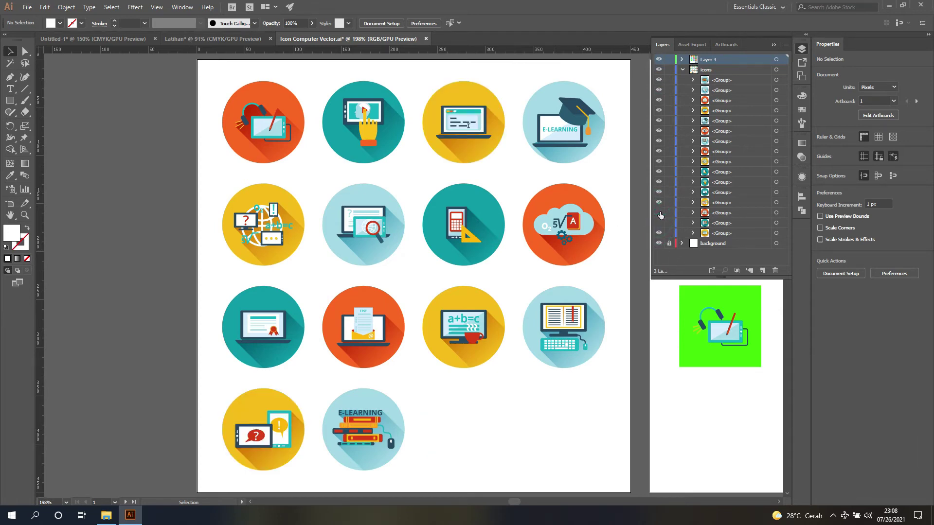
{"action": "left_click", "coordinate": [659, 212]}
{"action": "left_click", "coordinate": [659, 223]}
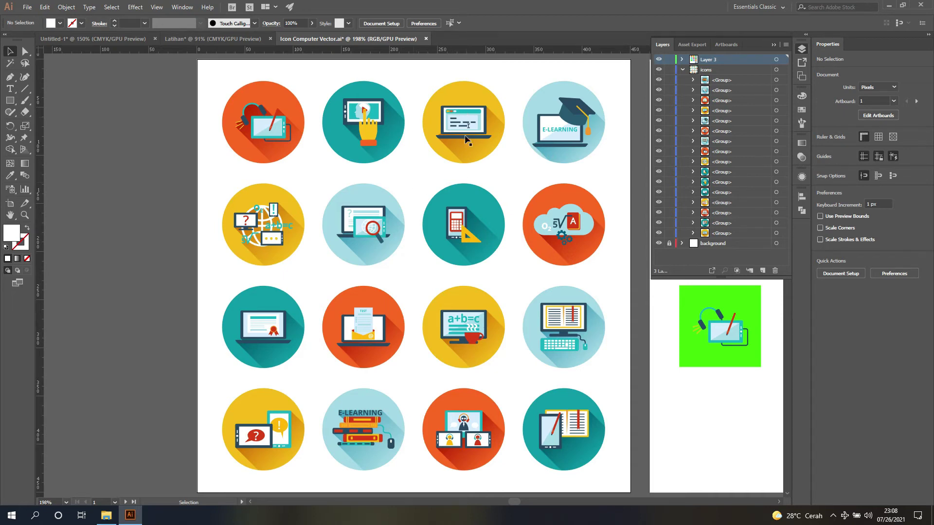
Select the yellow laptop circle on artboard 1 to locate its group in the icons layer, and hide and show that group.
{"action": "left_click", "coordinate": [461, 97]}
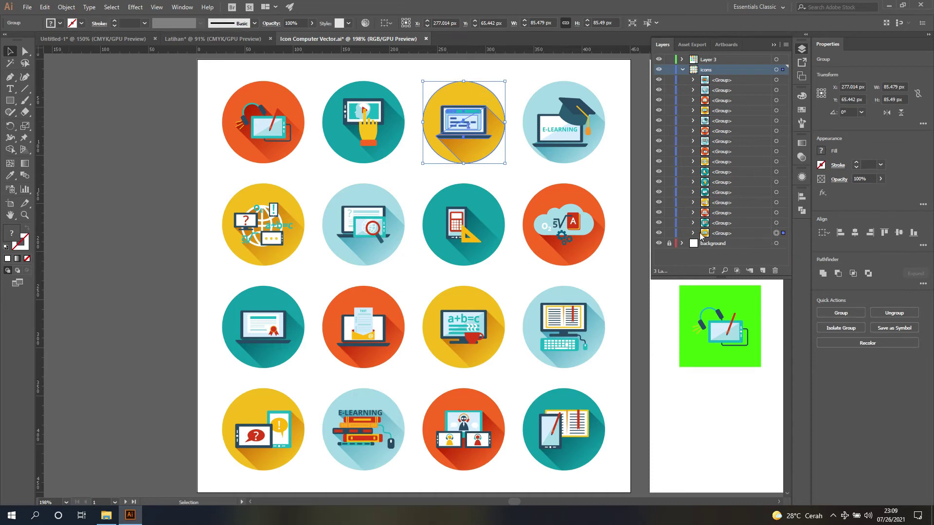
{"action": "left_click", "coordinate": [659, 234]}
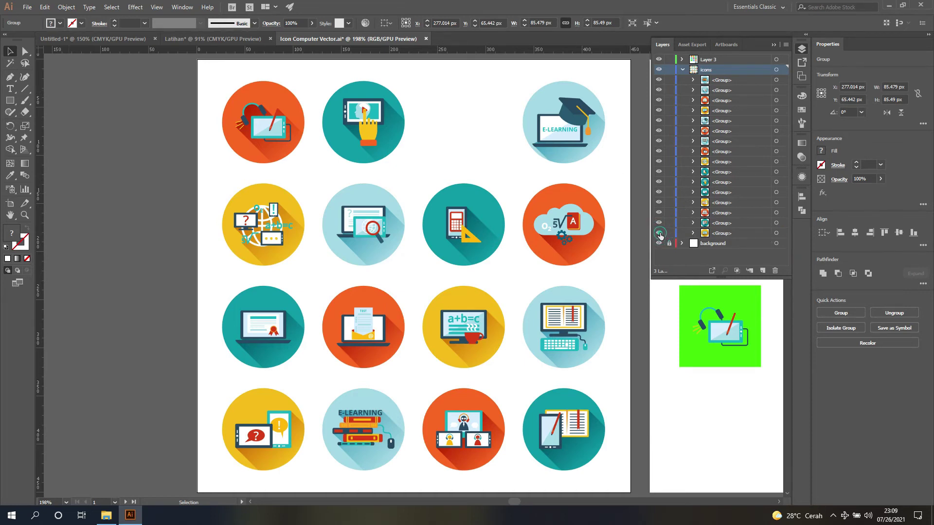
{"action": "left_click", "coordinate": [659, 234]}
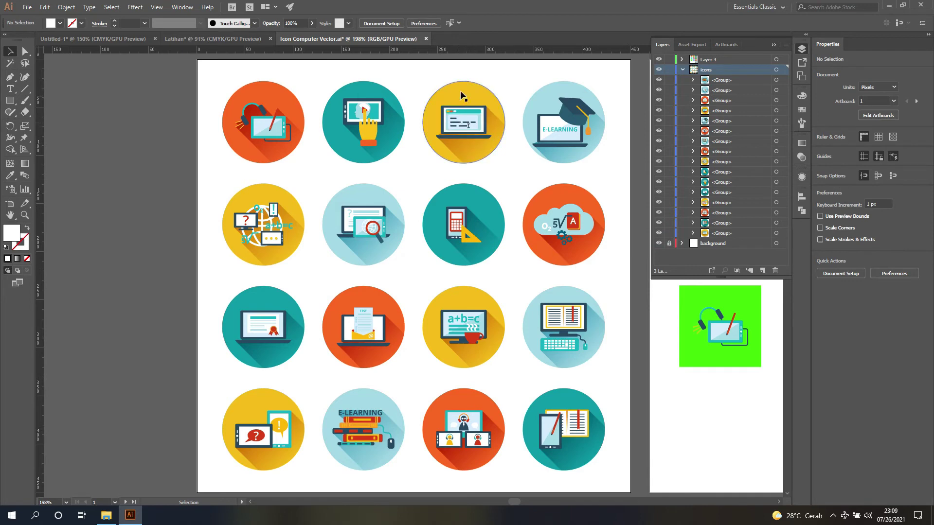
Hide the yellow laptop circle through the last group in the icons layer and make it visible again.
{"action": "scroll", "coordinate": [471, 82], "scroll_direction": "up", "scroll_amount": 3, "text": "alt"}
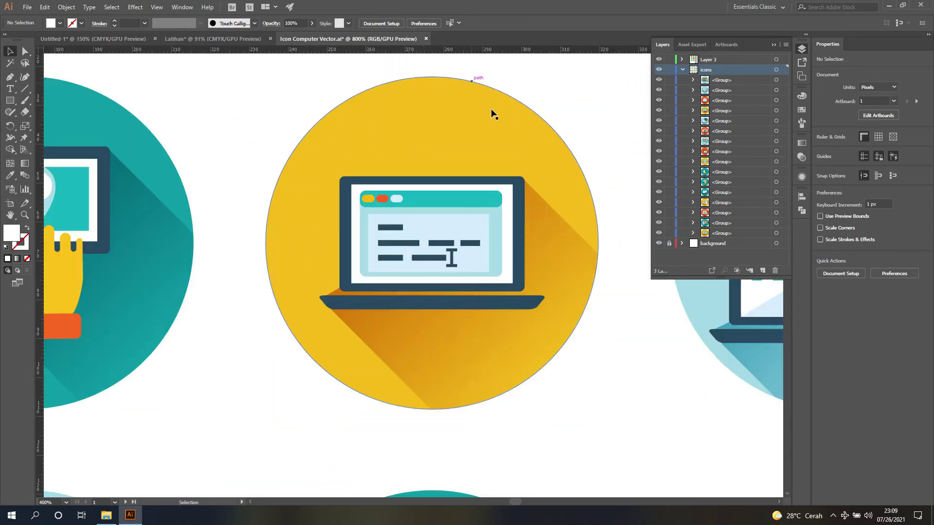
{"action": "scroll", "coordinate": [503, 131], "scroll_direction": "up", "scroll_amount": 1}
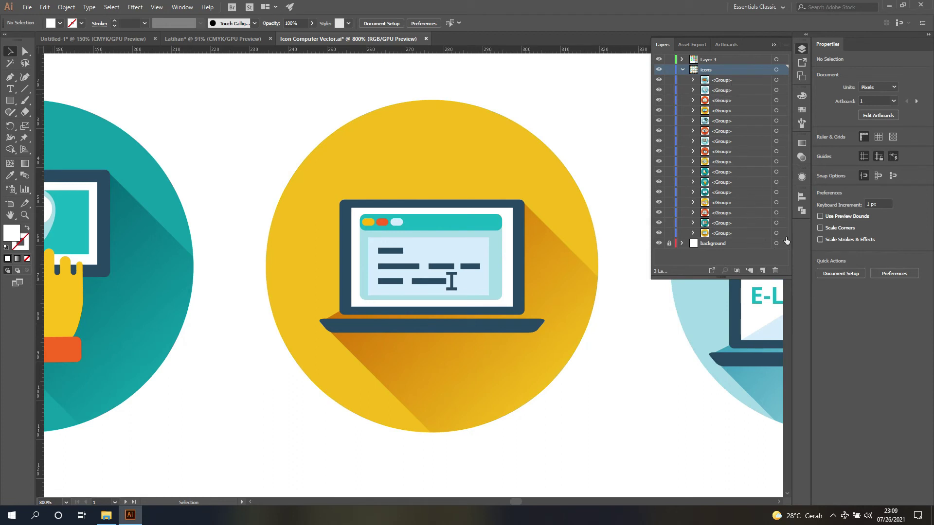
{"action": "left_click", "coordinate": [660, 233]}
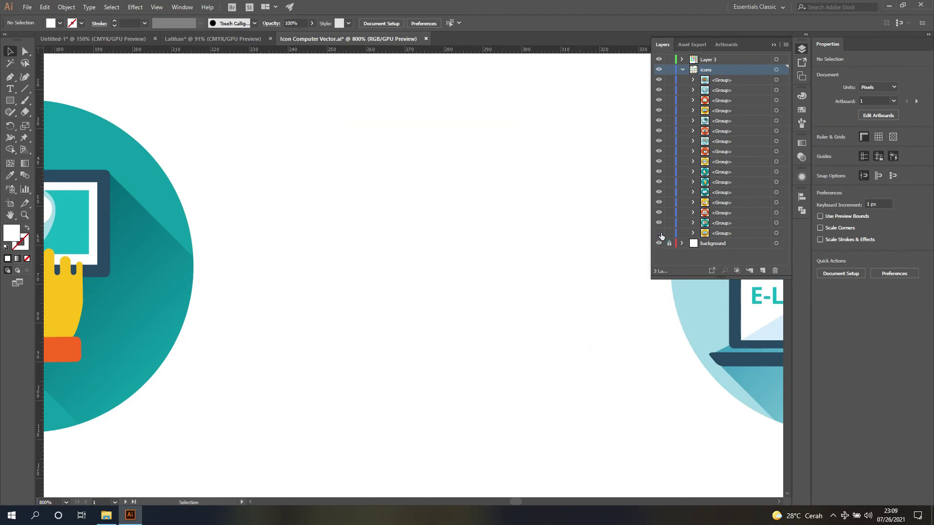
{"action": "left_click", "coordinate": [659, 234]}
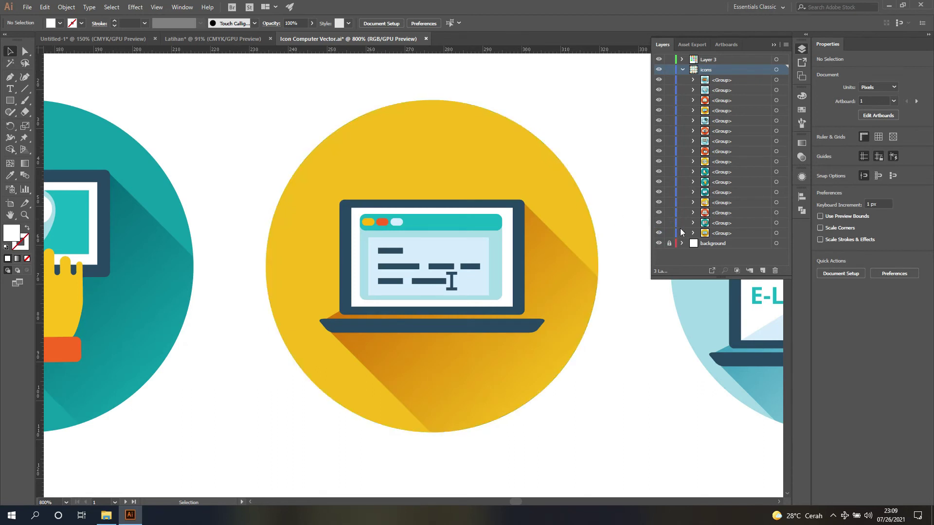
Select the yellow laptop circle through its group in the icons layer, deselect it, and select it through the layer list again.
{"action": "left_click", "coordinate": [776, 234]}
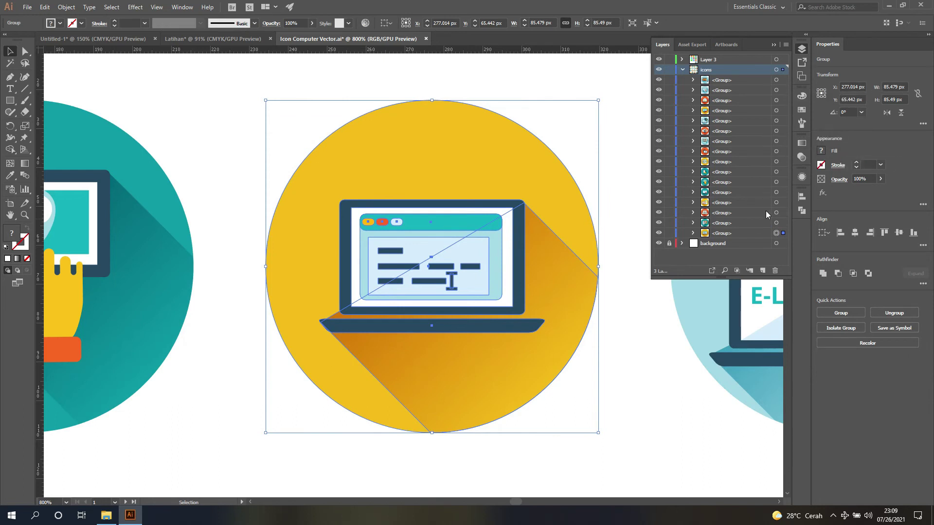
{"action": "left_click", "coordinate": [562, 80]}
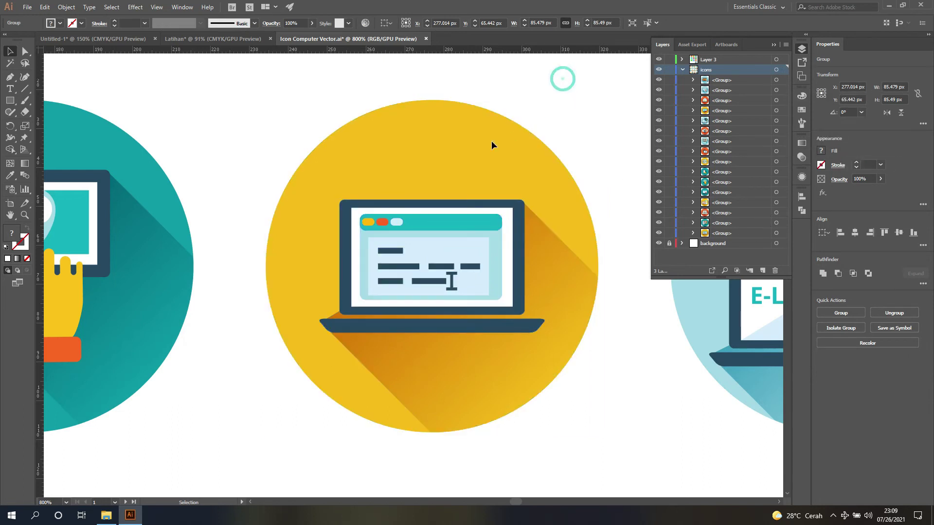
{"action": "left_click", "coordinate": [524, 182]}
{"action": "left_click", "coordinate": [590, 80]}
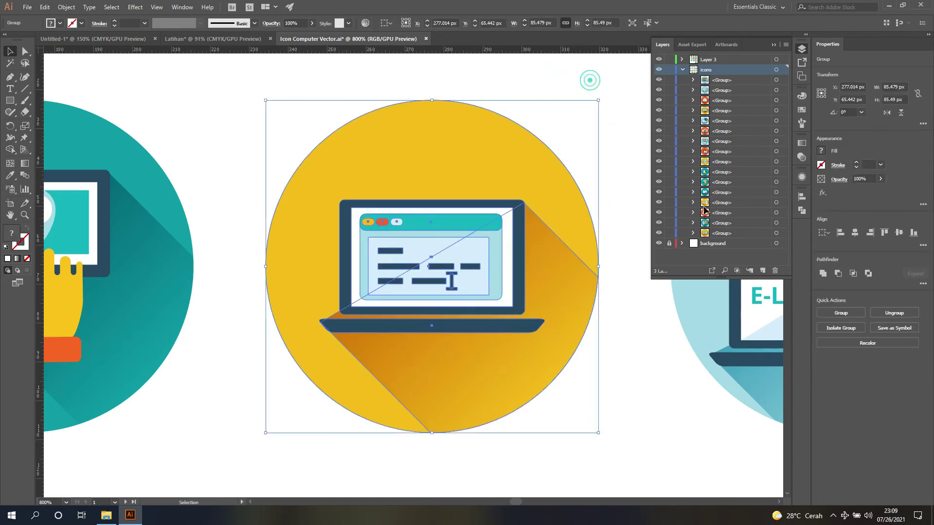
{"action": "left_click", "coordinate": [776, 234]}
Collapse the icons layer, select all artwork on Layer 3, and clear the selection.
{"action": "left_click", "coordinate": [683, 69]}
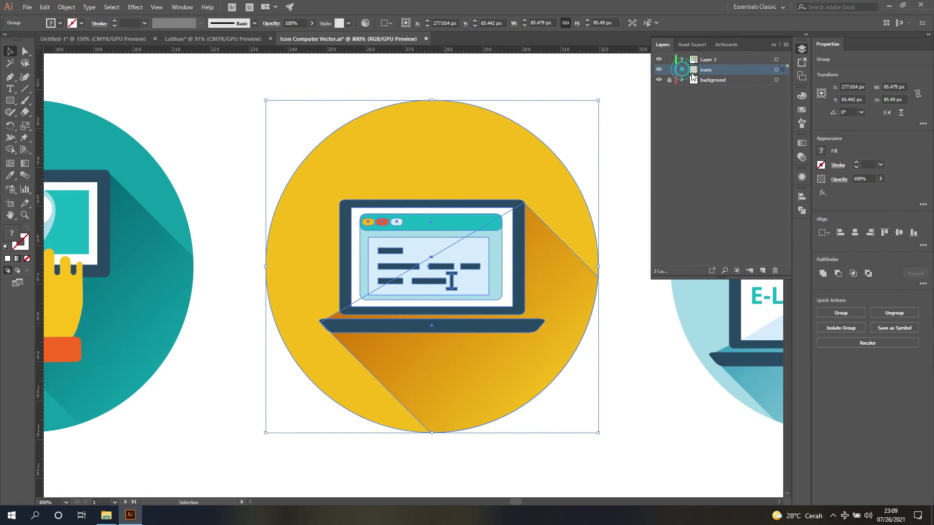
{"action": "left_click", "coordinate": [712, 59]}
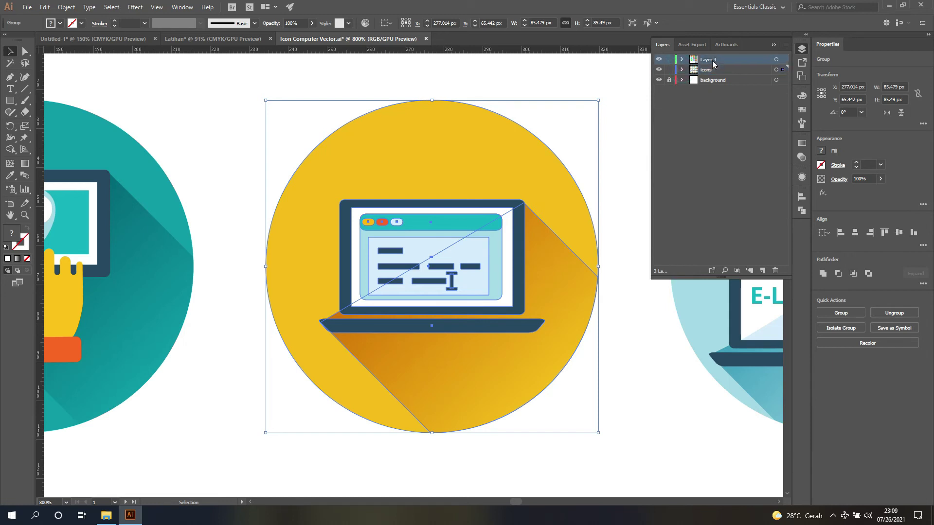
{"action": "left_click", "coordinate": [777, 59]}
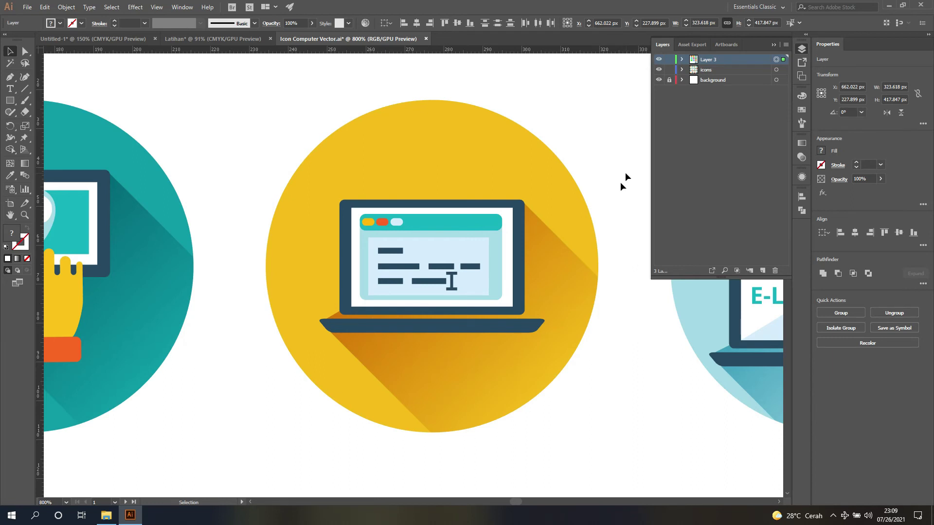
{"action": "scroll", "coordinate": [622, 193], "scroll_direction": "right", "scroll_amount": 4}
{"action": "scroll", "coordinate": [622, 193], "scroll_direction": "right", "scroll_amount": 3}
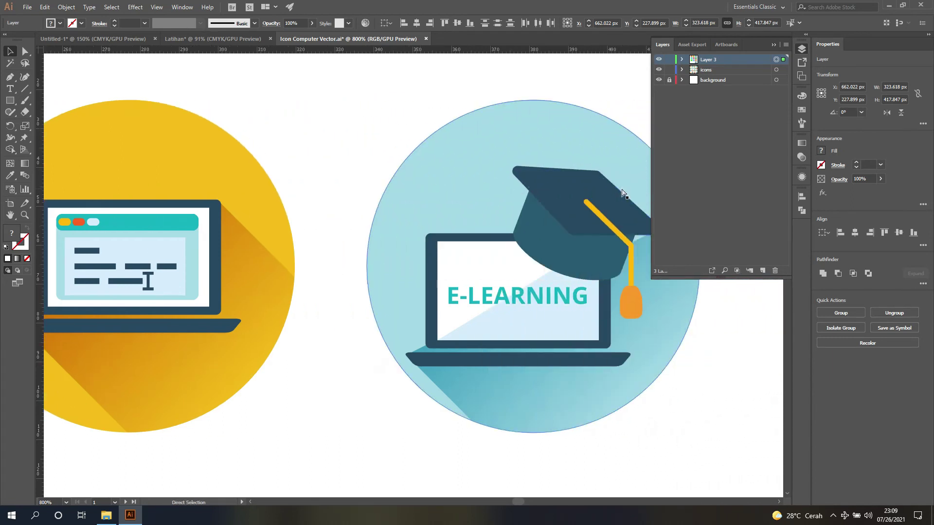
{"action": "left_click", "coordinate": [766, 341]}
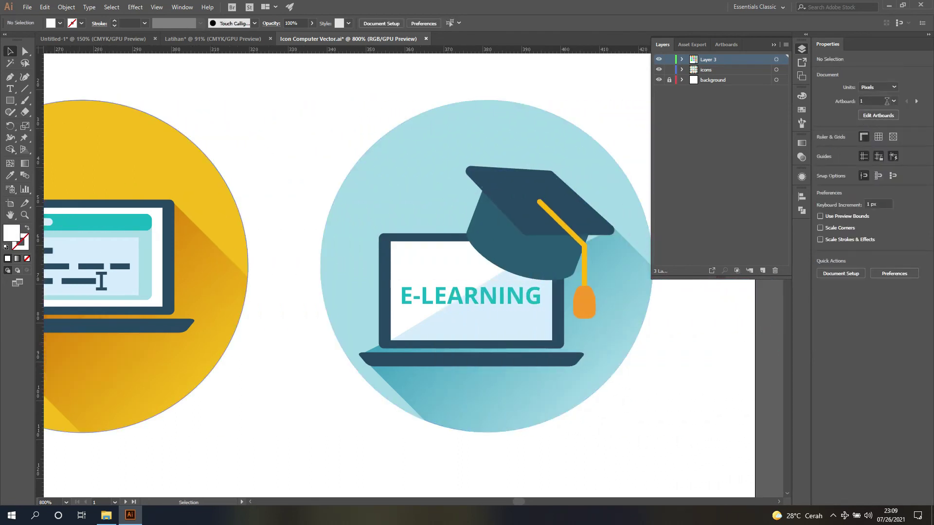
Go to artboard 2 and select the yellow laptop square as one group.
{"action": "left_click", "coordinate": [894, 101]}
{"action": "left_click", "coordinate": [896, 120]}
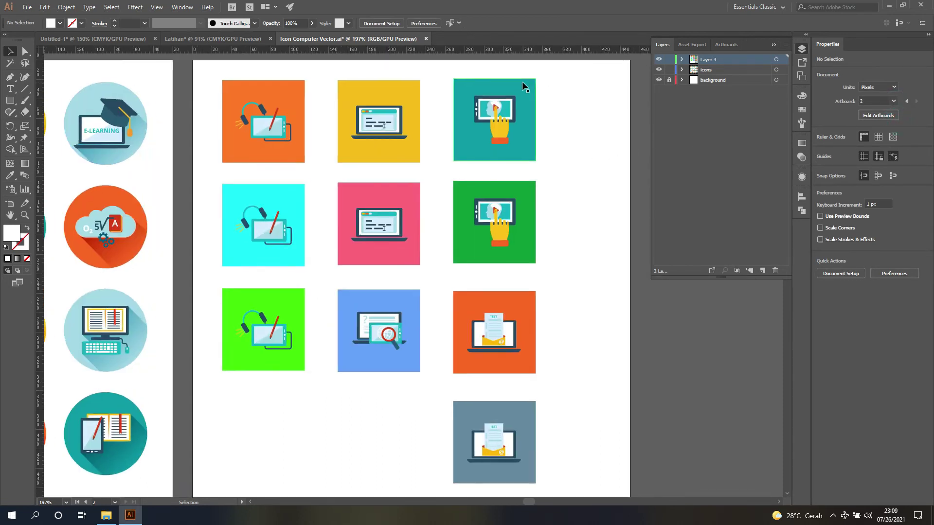
{"action": "scroll", "coordinate": [522, 81], "scroll_direction": "up", "scroll_amount": 3}
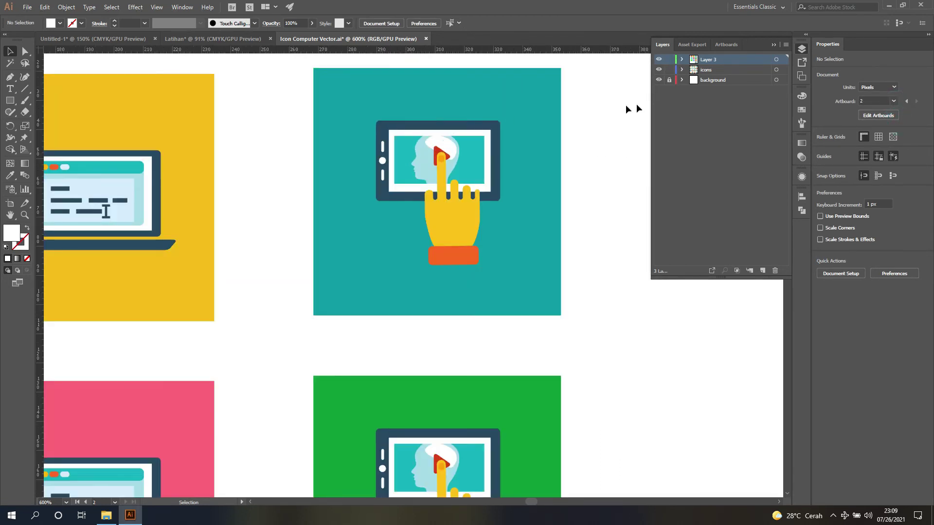
{"action": "scroll", "coordinate": [612, 113], "scroll_direction": "up", "scroll_amount": 1}
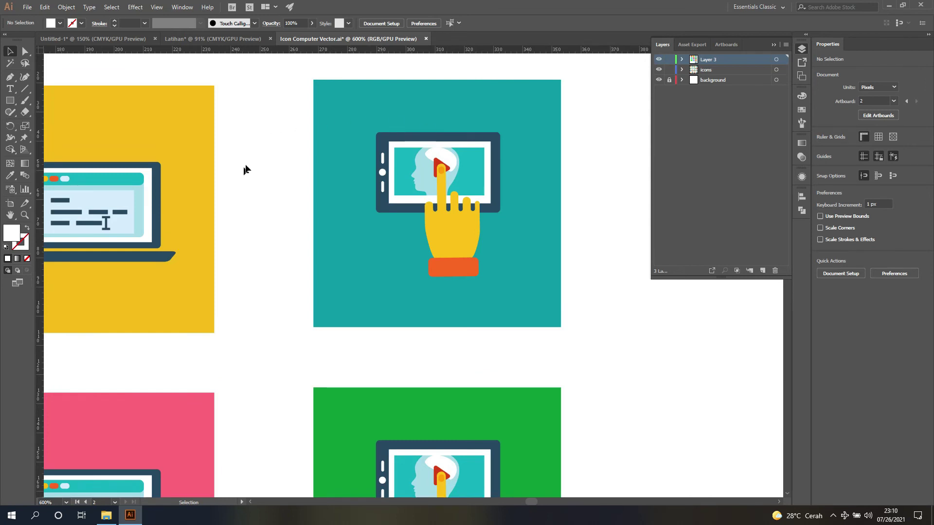
{"action": "scroll", "coordinate": [244, 168], "scroll_direction": "left", "scroll_amount": 5}
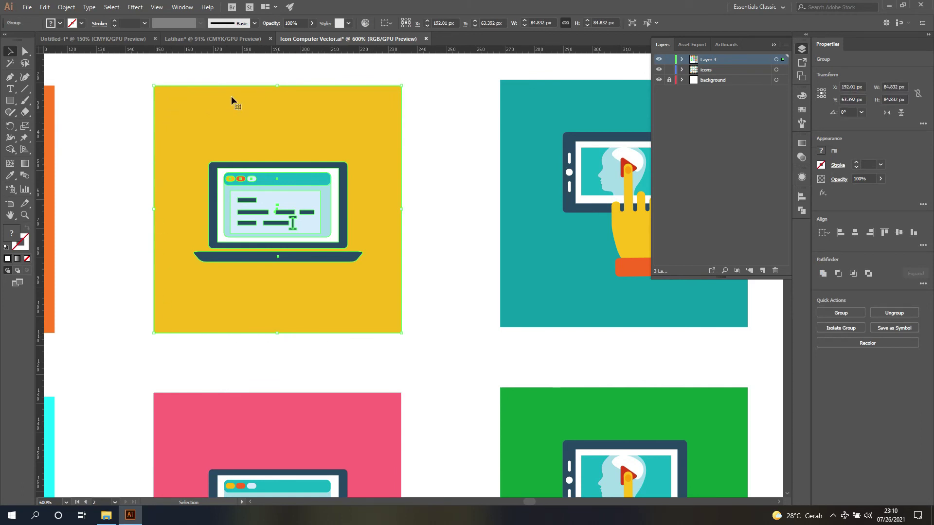
{"action": "scroll", "coordinate": [442, 334], "scroll_direction": "down", "scroll_amount": 3}
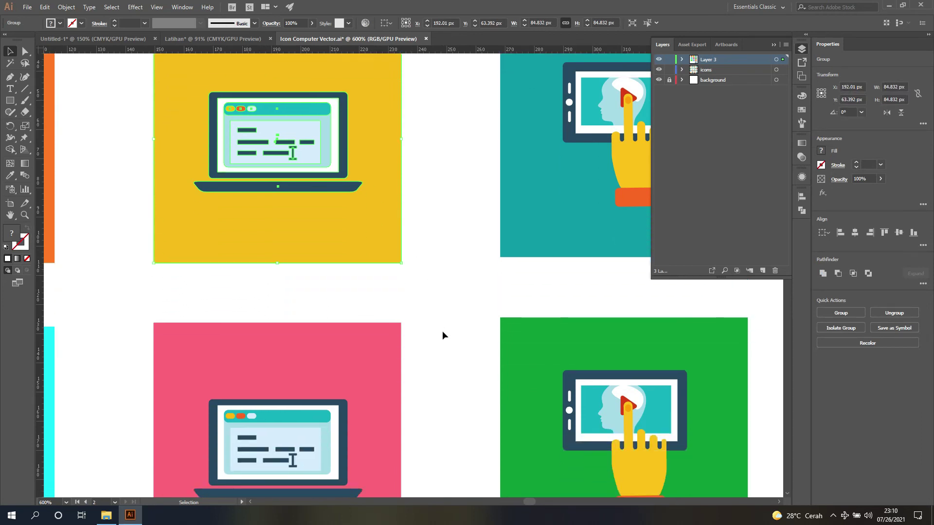
{"action": "scroll", "coordinate": [442, 333], "scroll_direction": "down", "scroll_amount": 5}
Move the pink laptop square up and to the right towards the green square, and undo the move.
{"action": "left_click", "coordinate": [316, 240]}
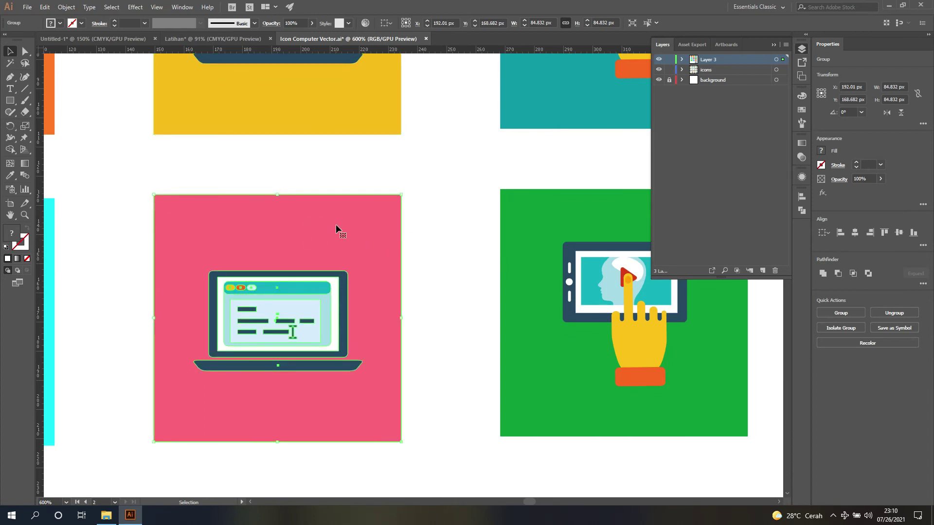
{"action": "left_click_drag", "start_coordinate": [335, 226], "coordinate": [409, 194]}
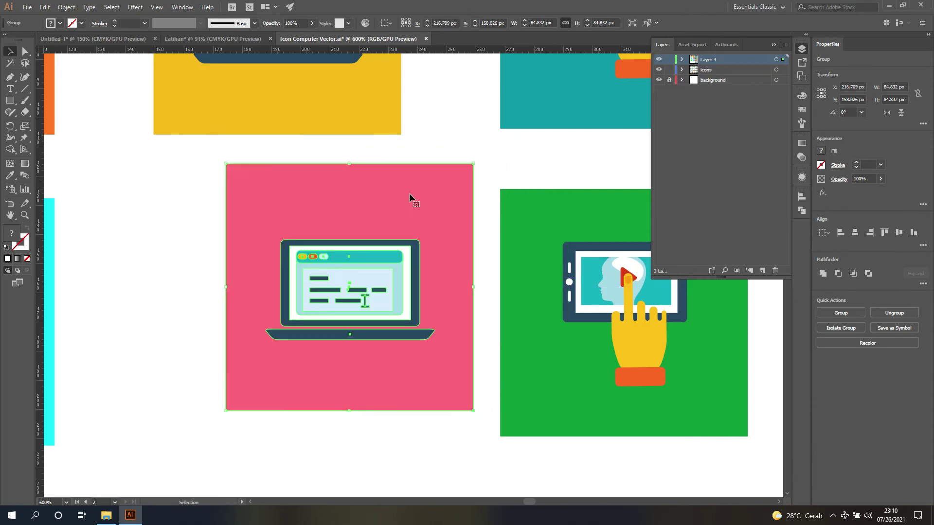
{"action": "key", "text": "a"}
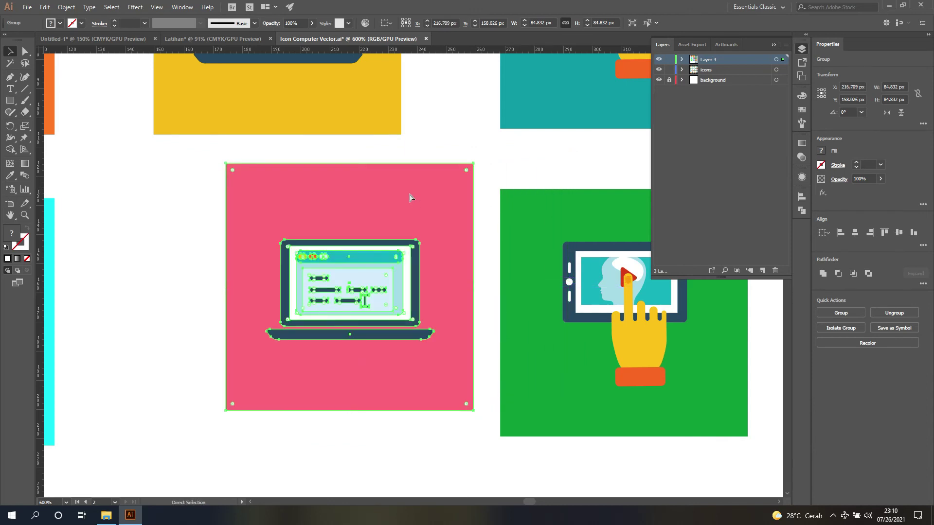
{"action": "key", "text": "ctrl+z"}
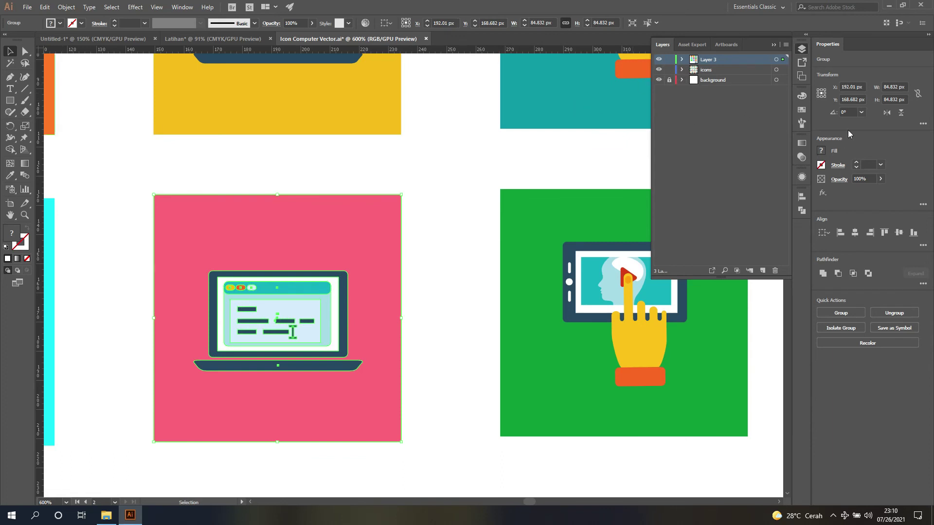
Deselect the pink laptop square and go back to artboard 1.
{"action": "scroll", "coordinate": [780, 287], "scroll_direction": "down", "scroll_amount": 5}
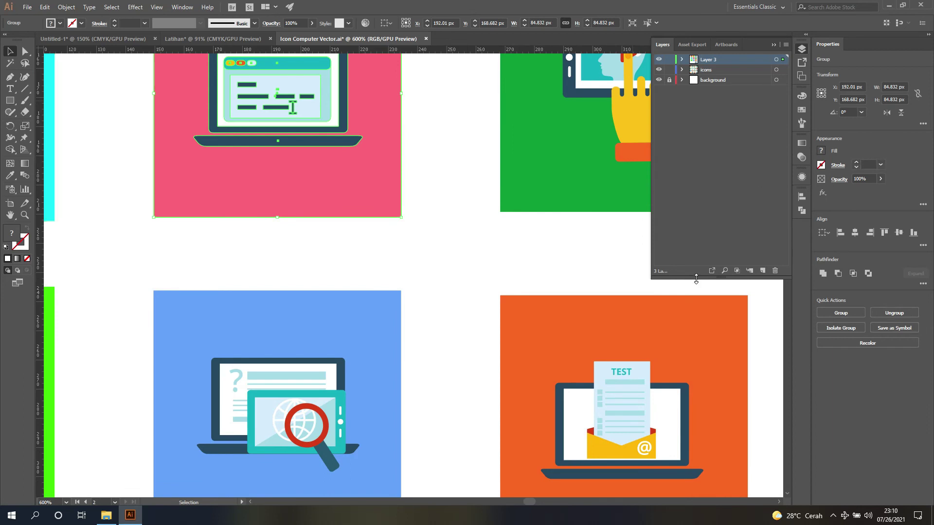
{"action": "scroll", "coordinate": [698, 287], "scroll_direction": "right", "scroll_amount": 5}
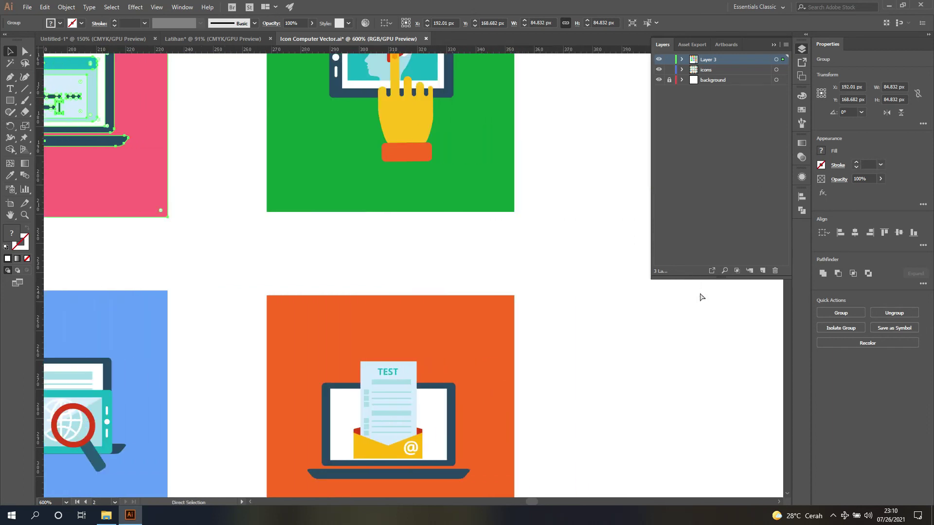
{"action": "scroll", "coordinate": [701, 297], "scroll_direction": "right", "scroll_amount": 1}
{"action": "left_click", "coordinate": [700, 304]}
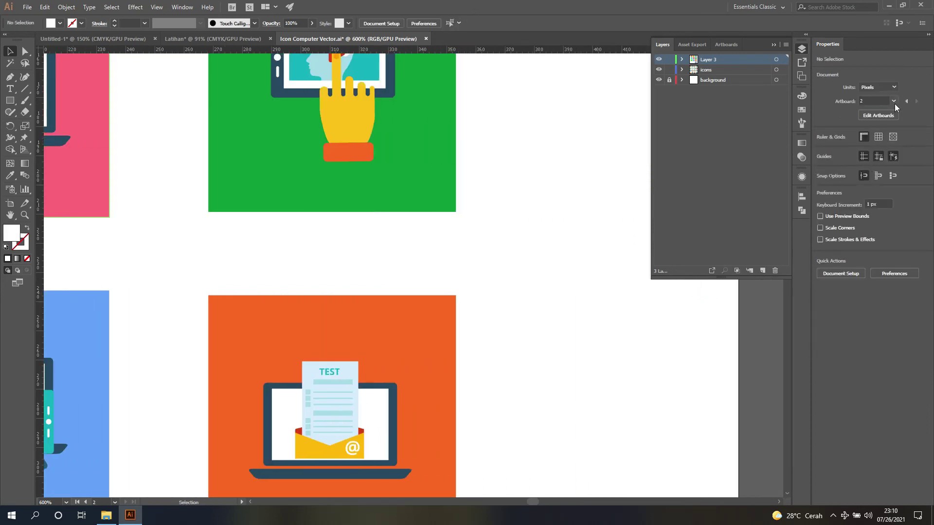
{"action": "left_click", "coordinate": [893, 101]}
{"action": "left_click", "coordinate": [894, 110]}
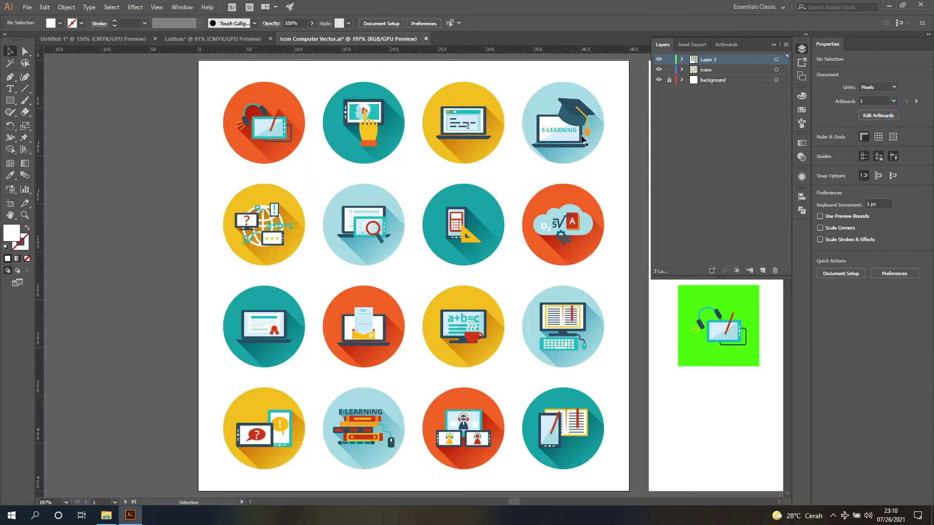
Expand the icons layer and select the yellow laptop circle on artboard 1 to locate its group.
{"action": "left_click", "coordinate": [682, 71]}
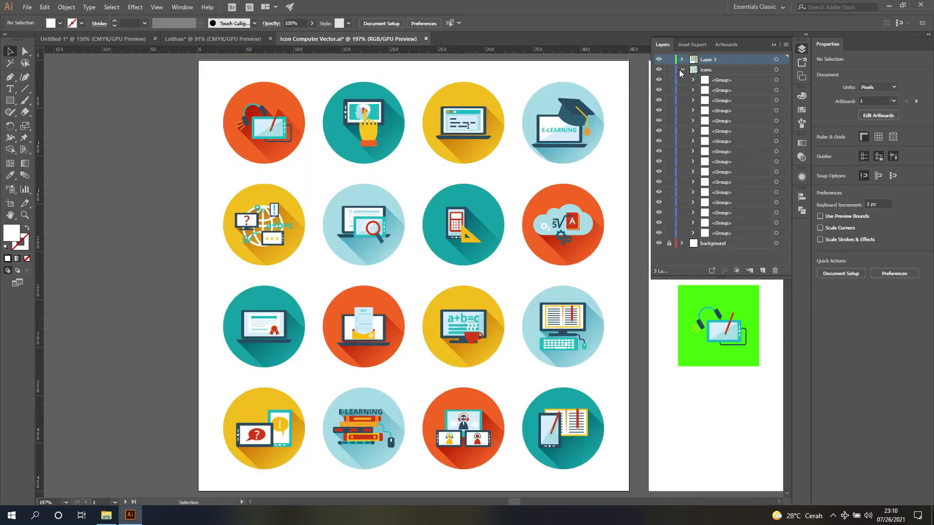
{"action": "key", "text": "a"}
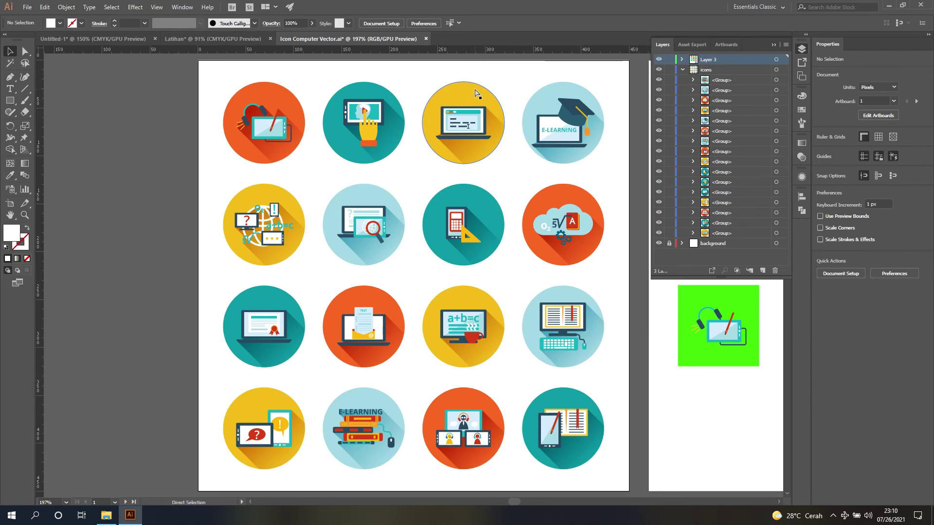
{"action": "scroll", "coordinate": [474, 88], "scroll_direction": "up", "scroll_amount": 3}
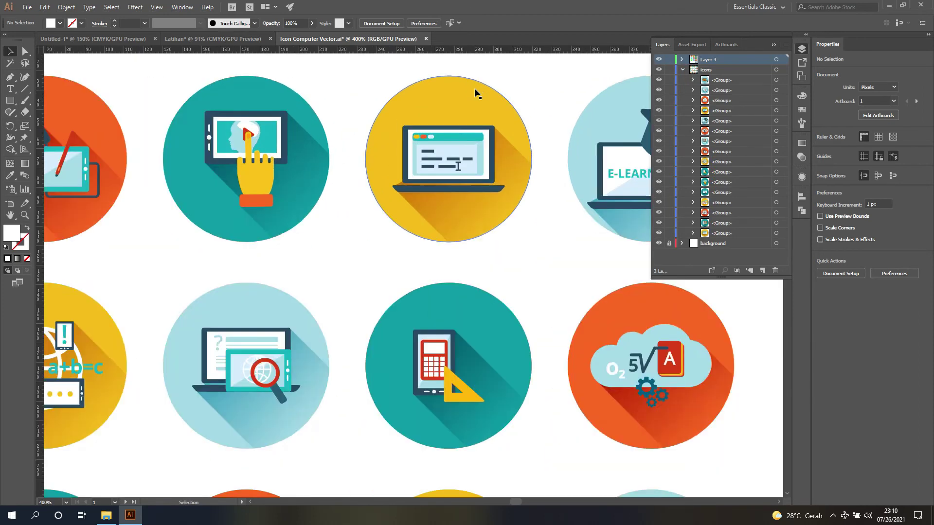
{"action": "scroll", "coordinate": [475, 88], "scroll_direction": "up", "scroll_amount": 3}
{"action": "scroll", "coordinate": [475, 102], "scroll_direction": "up", "scroll_amount": 1}
{"action": "left_click", "coordinate": [461, 119]}
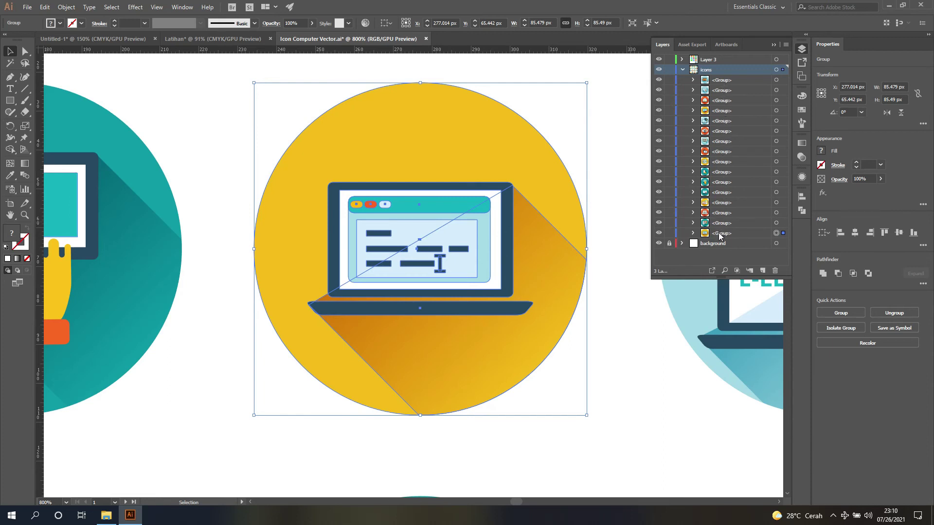
Ungroup the yellow laptop circle into its separate parts and select only the laptop group.
{"action": "left_click", "coordinate": [603, 159]}
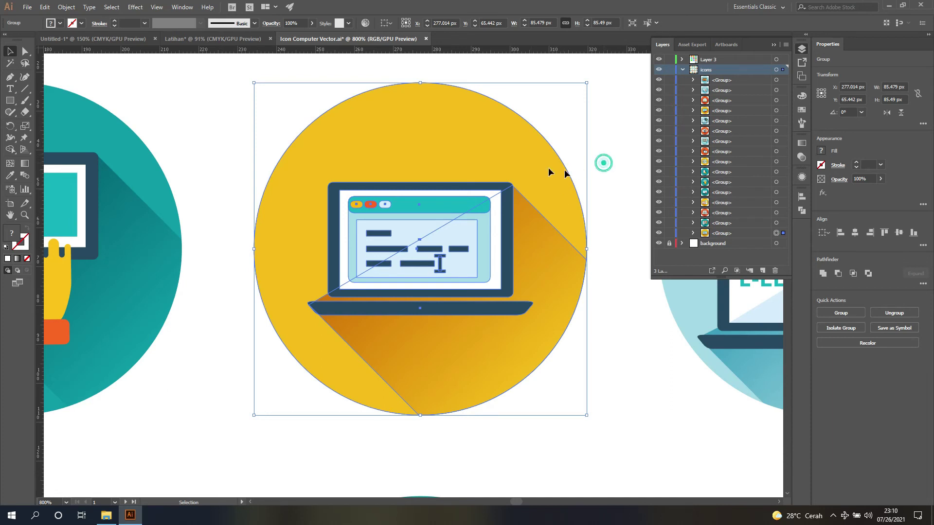
{"action": "left_click", "coordinate": [450, 208]}
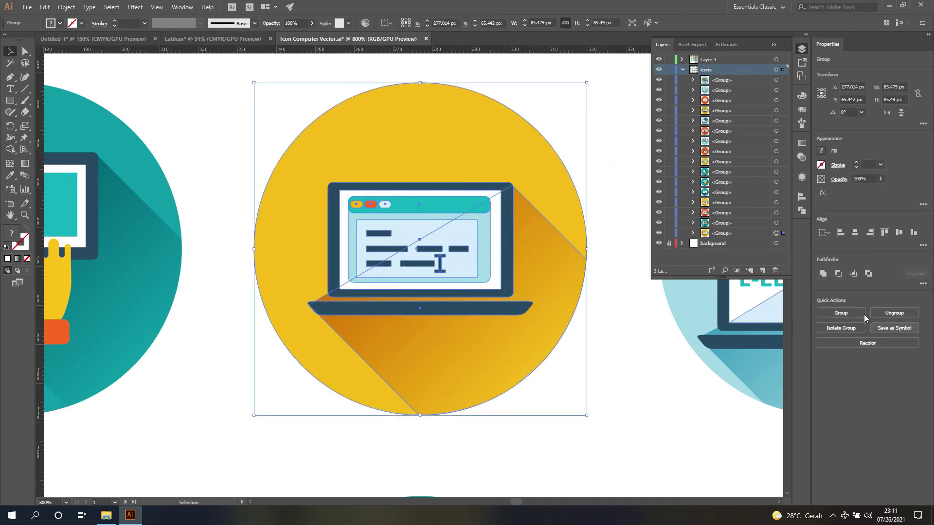
{"action": "left_click", "coordinate": [891, 314]}
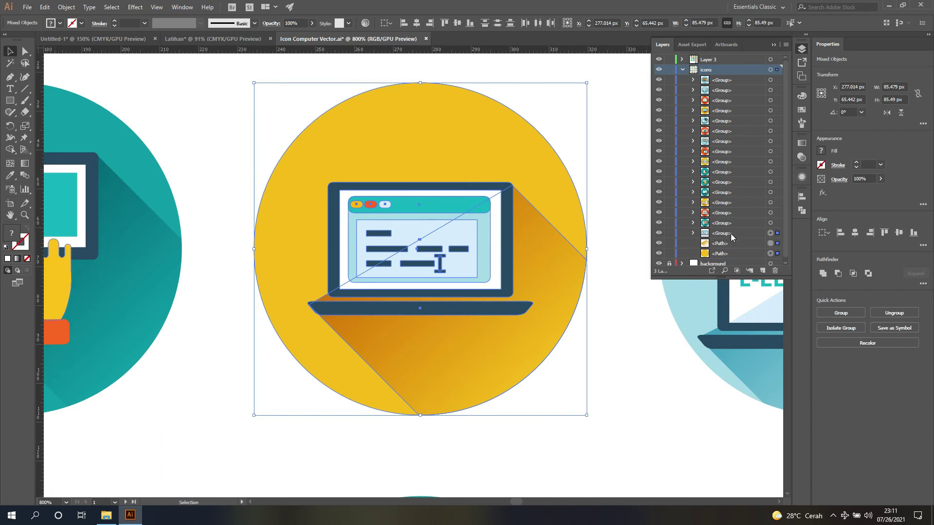
{"action": "scroll", "coordinate": [731, 234], "scroll_direction": "down", "scroll_amount": 1}
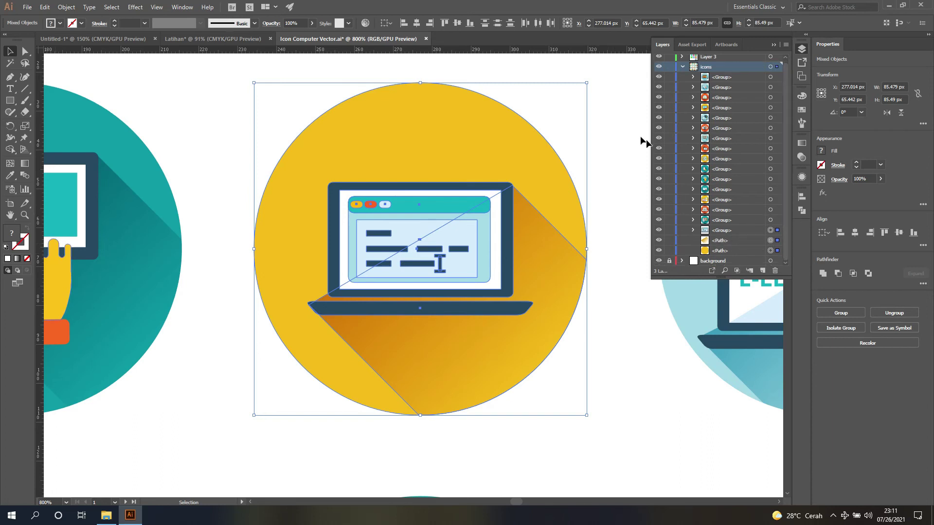
{"action": "left_click", "coordinate": [622, 148]}
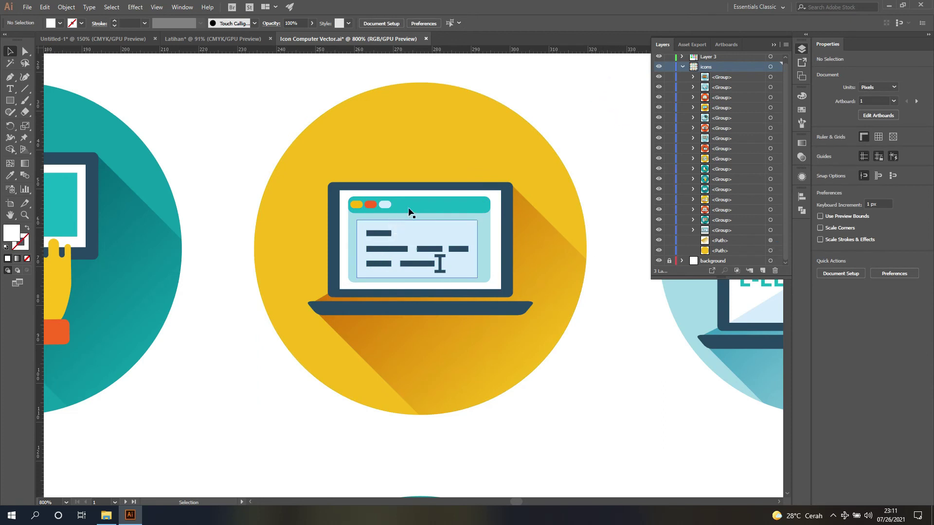
{"action": "left_click", "coordinate": [421, 188]}
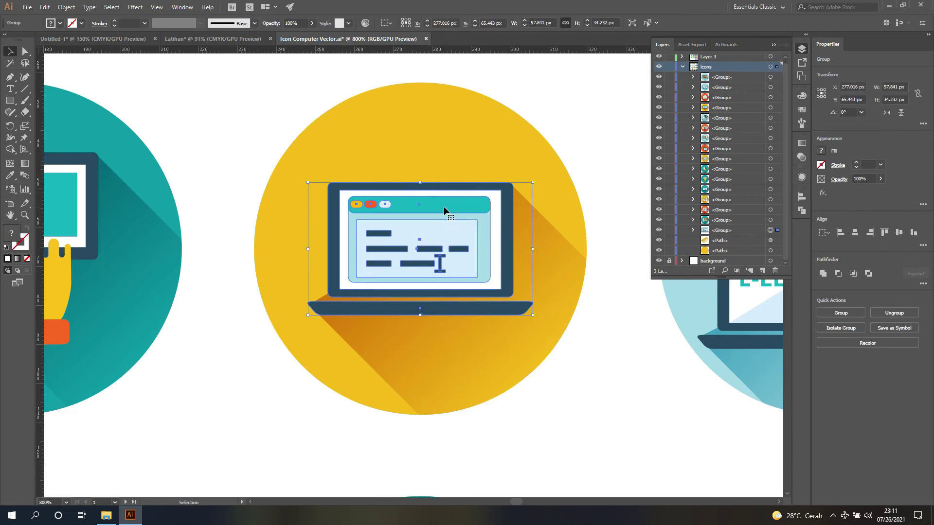
Move the laptop group and the yellow circle separately up and to the left, undoing each move, and clear the selection.
{"action": "left_click_drag", "start_coordinate": [444, 206], "coordinate": [347, 166]}
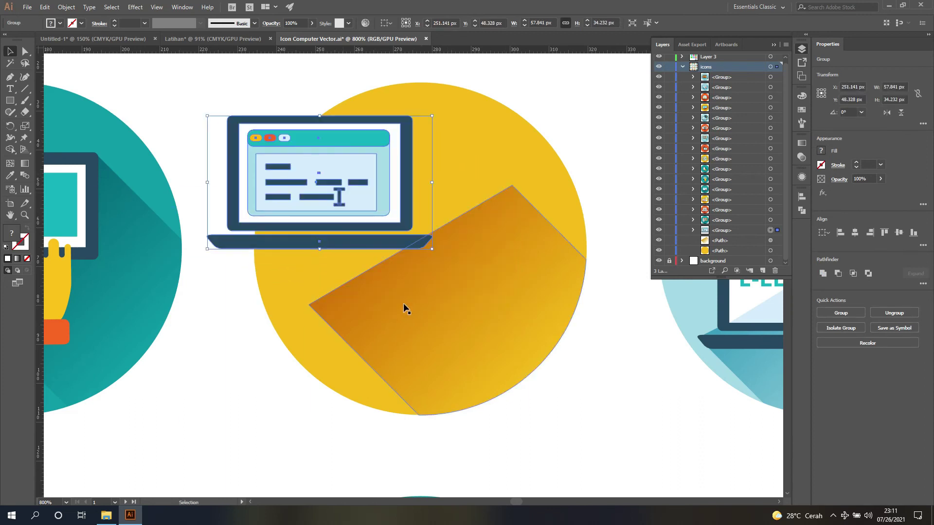
{"action": "key", "text": "ctrl+z"}
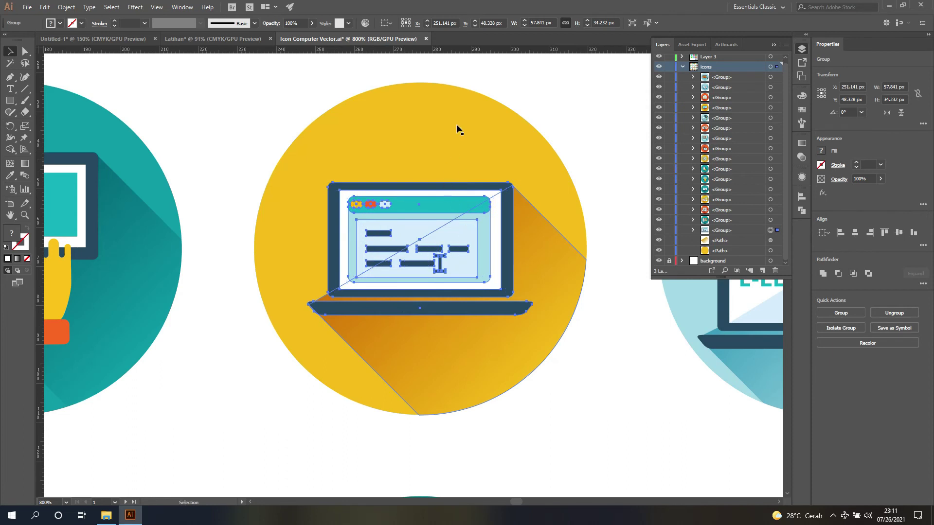
{"action": "left_click", "coordinate": [457, 121]}
{"action": "left_click_drag", "start_coordinate": [464, 128], "coordinate": [348, 103]}
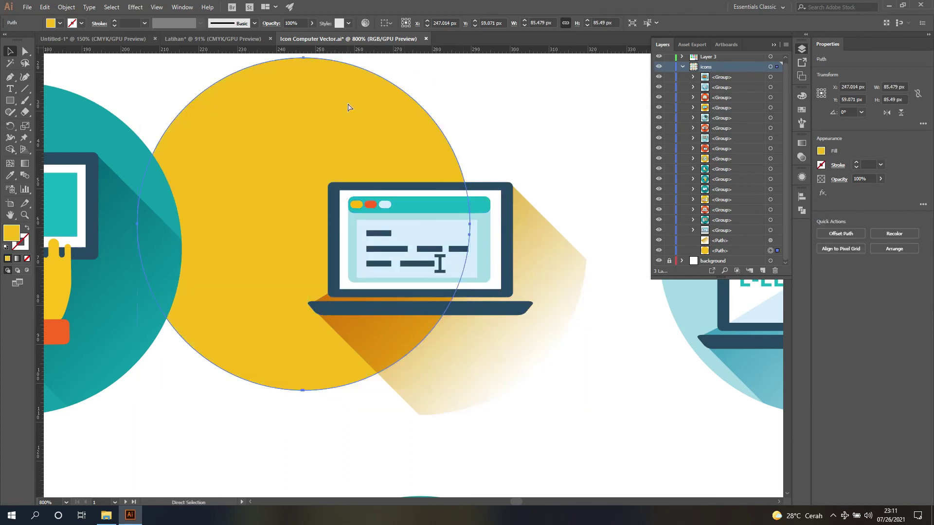
{"action": "key", "text": "ctrl+z"}
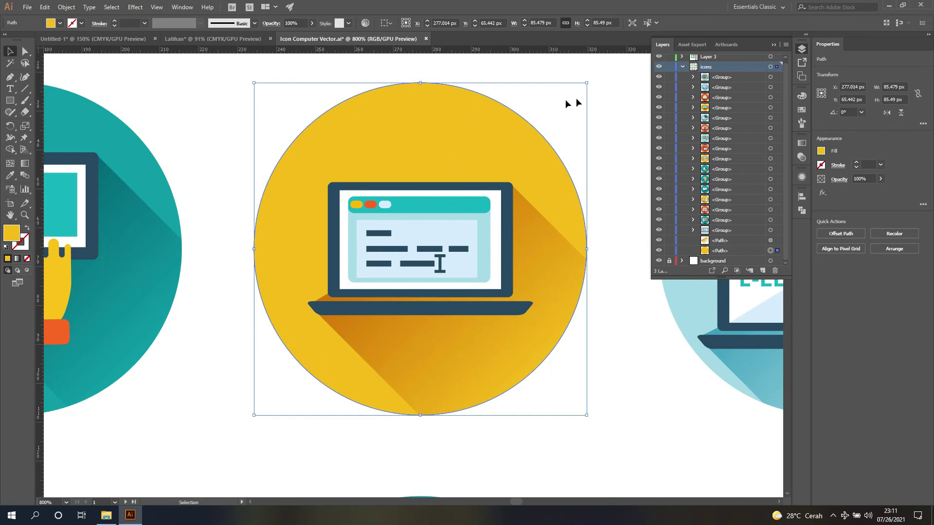
{"action": "left_click", "coordinate": [619, 100]}
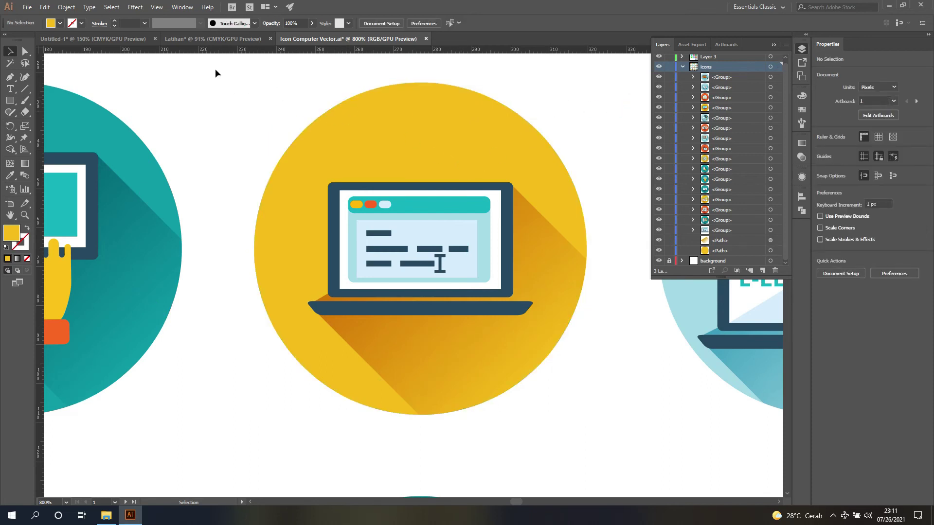
Group all parts of the yellow laptop icon and toggle the new group's visibility off and on.
{"action": "left_click_drag", "start_coordinate": [215, 69], "coordinate": [637, 444]}
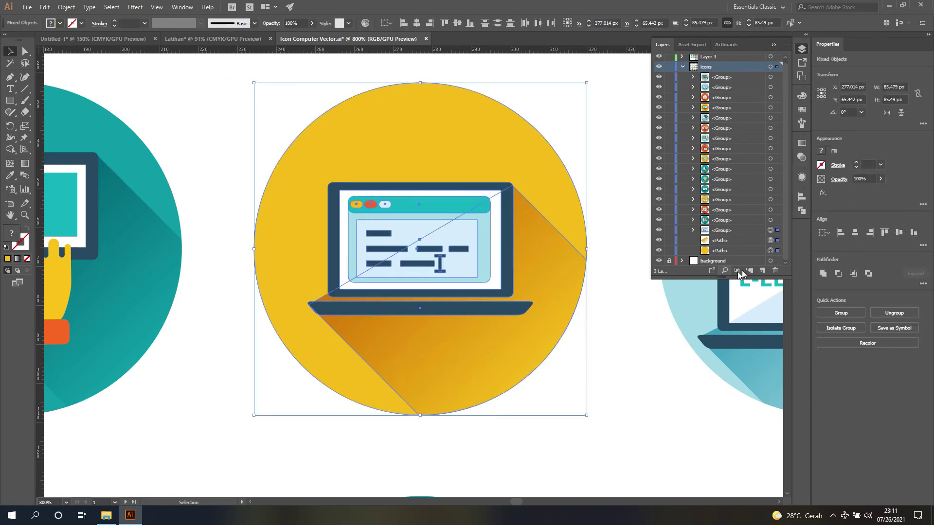
{"action": "left_click", "coordinate": [847, 314]}
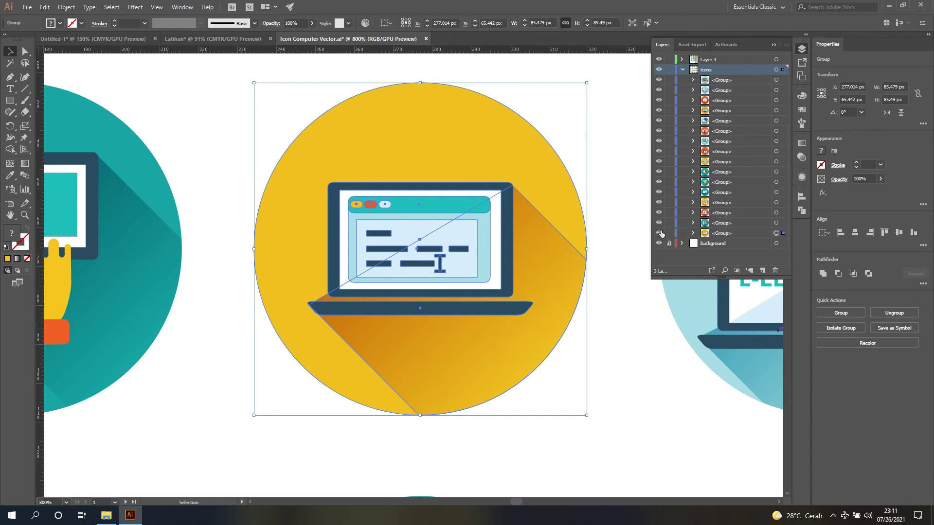
{"action": "left_click", "coordinate": [659, 234]}
{"action": "left_click", "coordinate": [659, 233]}
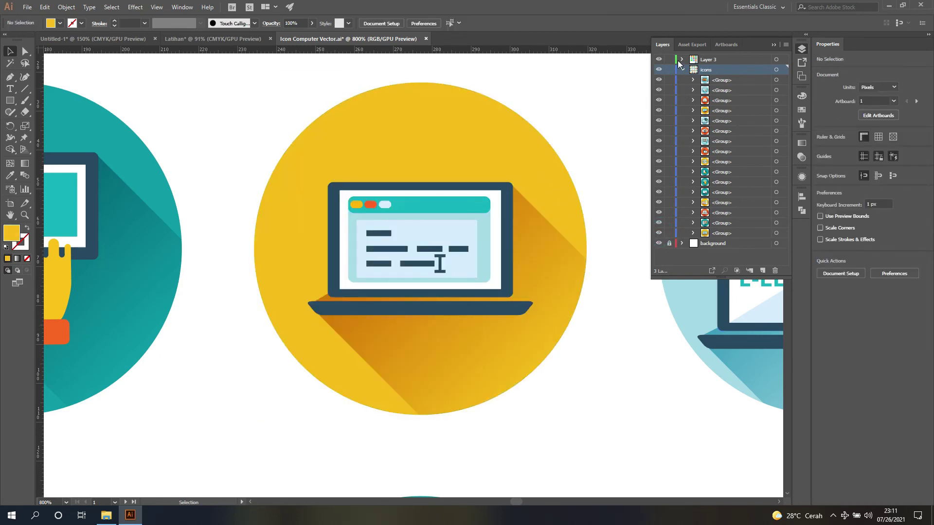
Show the assets collected for export with the whole artboard fitted in view, and deselect the assets.
{"action": "left_click", "coordinate": [692, 45]}
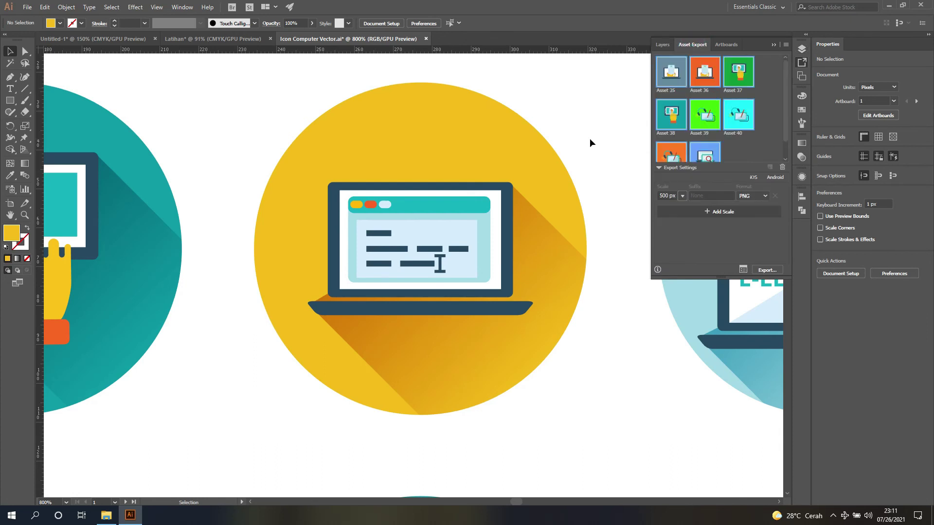
{"action": "key", "text": "ctrl+0"}
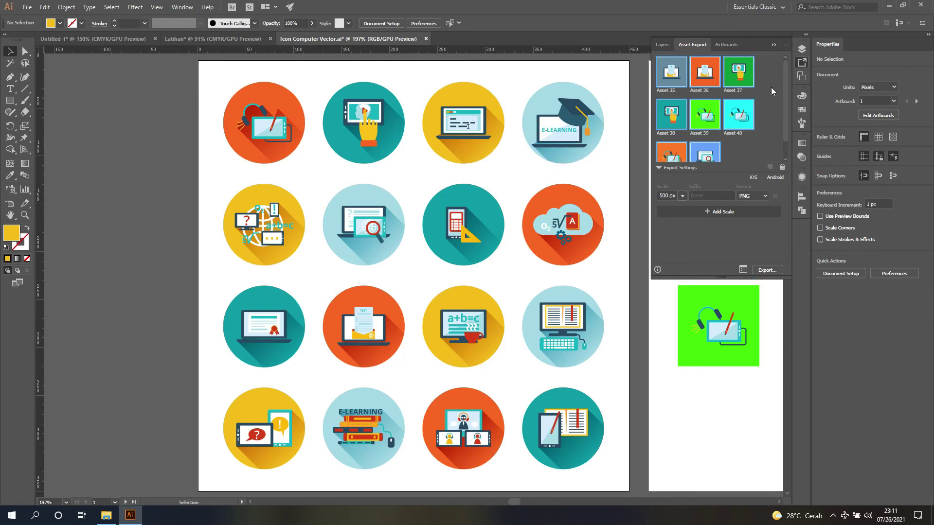
{"action": "mouse_move", "coordinate": [785, 94]}
{"action": "left_mouse_down"}
{"action": "mouse_move", "coordinate": [791, 128]}
{"action": "mouse_move", "coordinate": [786, 84]}
{"action": "left_mouse_up"}
{"action": "left_click", "coordinate": [772, 77]}
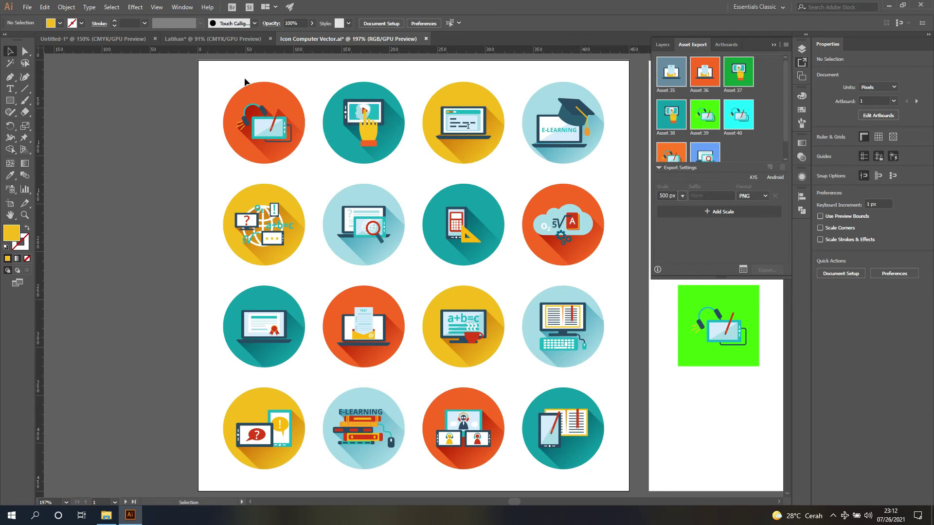
Select the four circle icons in the first row and try to add them to the export assets.
{"action": "left_click_drag", "start_coordinate": [216, 75], "coordinate": [629, 177]}
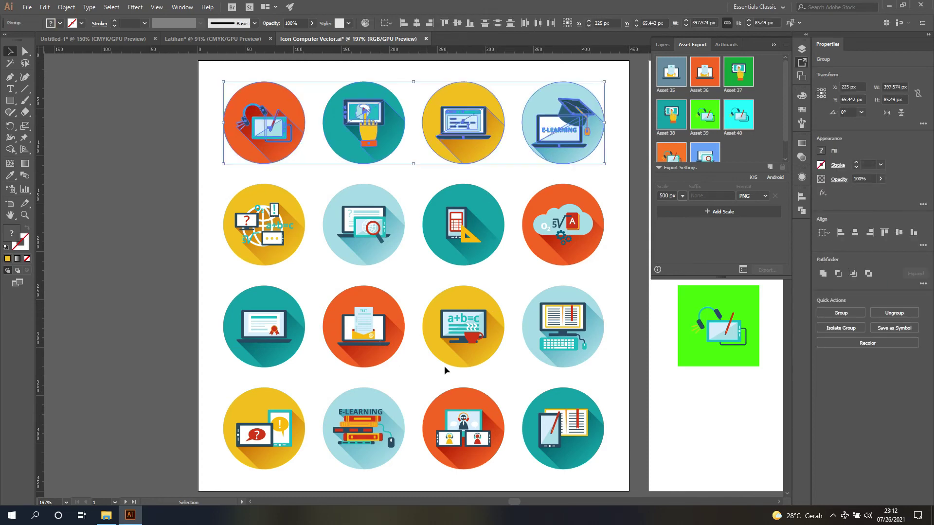
{"action": "left_click_drag", "start_coordinate": [580, 136], "coordinate": [748, 147]}
{"action": "left_click_drag", "start_coordinate": [785, 112], "coordinate": [786, 147]}
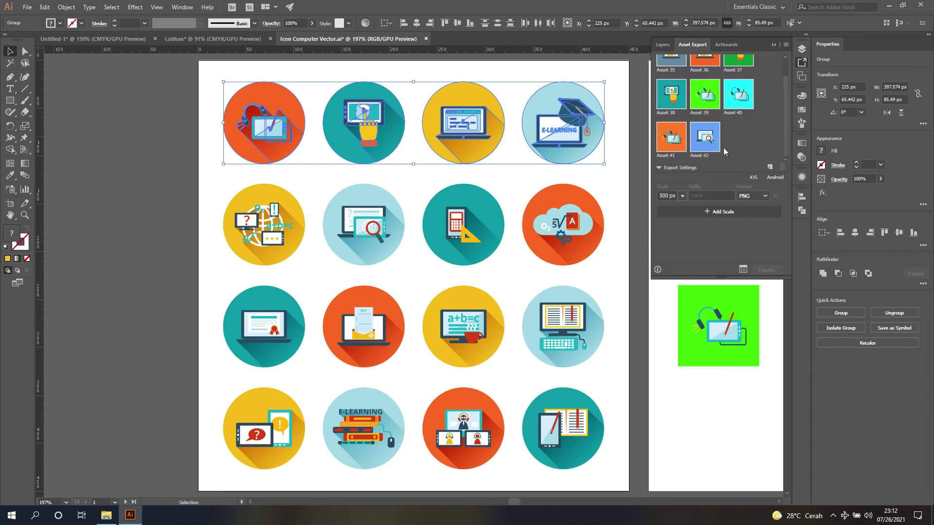
Show the artboard list and rename Artboard 4 as icon.
{"action": "left_click", "coordinate": [725, 44]}
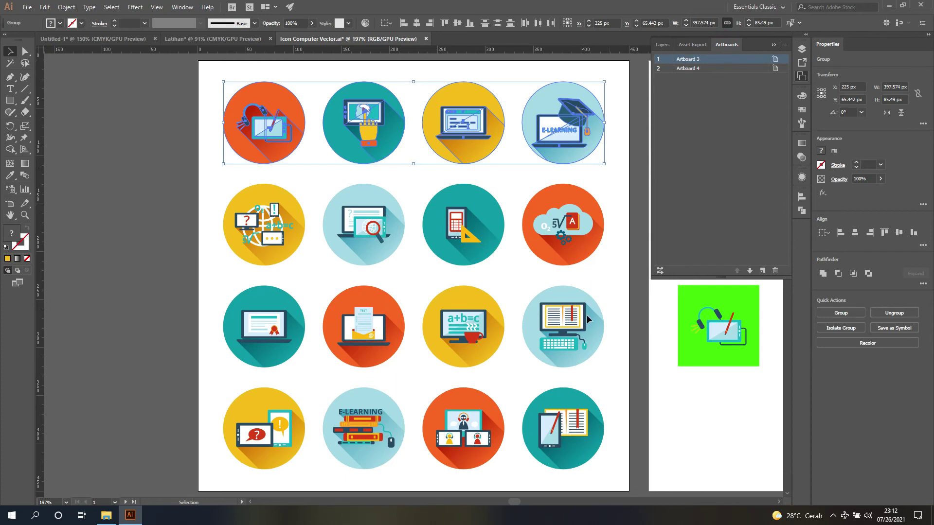
{"action": "mouse_move", "coordinate": [511, 501]}
{"action": "left_mouse_down"}
{"action": "mouse_move", "coordinate": [526, 505]}
{"action": "mouse_move", "coordinate": [515, 505]}
{"action": "left_mouse_up"}
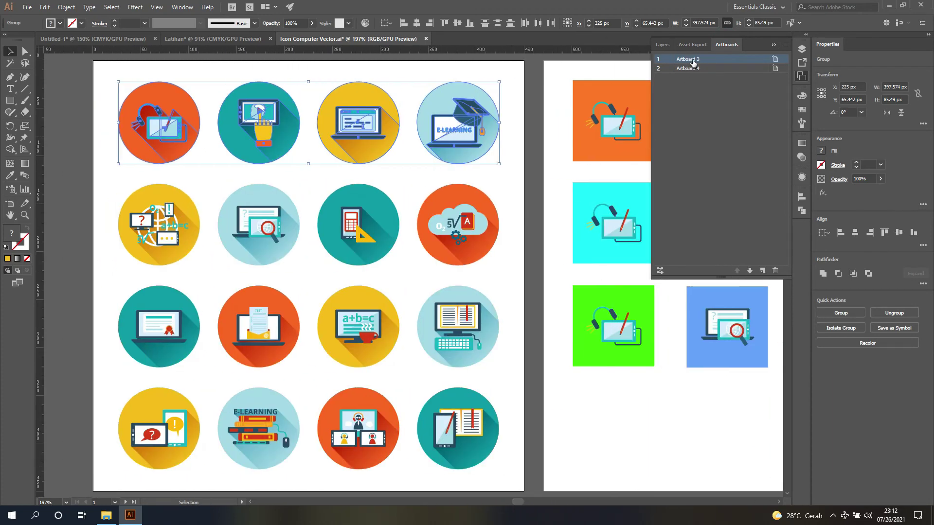
{"action": "double_click", "coordinate": [696, 69]}
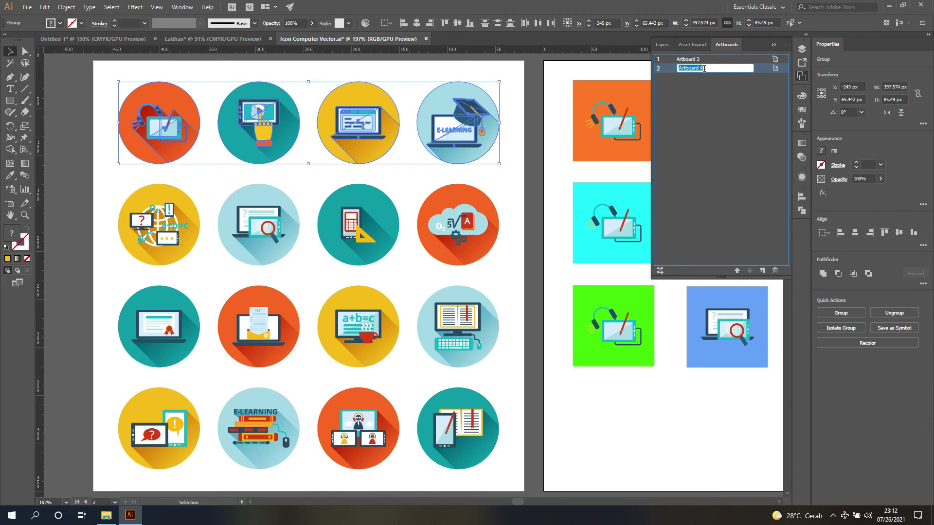
{"action": "key", "text": "BackSpace"}
{"action": "key", "text": "Return"}
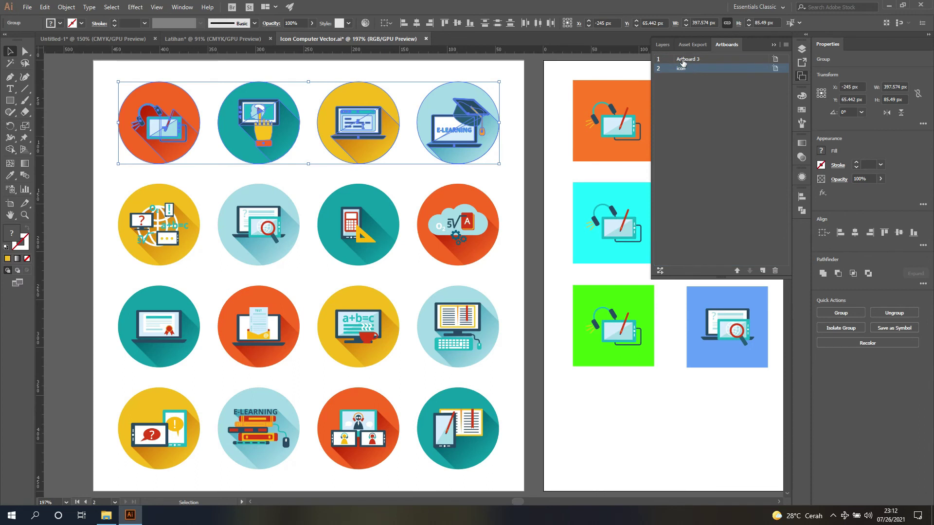
Rename Artboard 3 as icon 2.
{"action": "left_click", "coordinate": [683, 60]}
{"action": "double_click", "coordinate": [683, 59]}
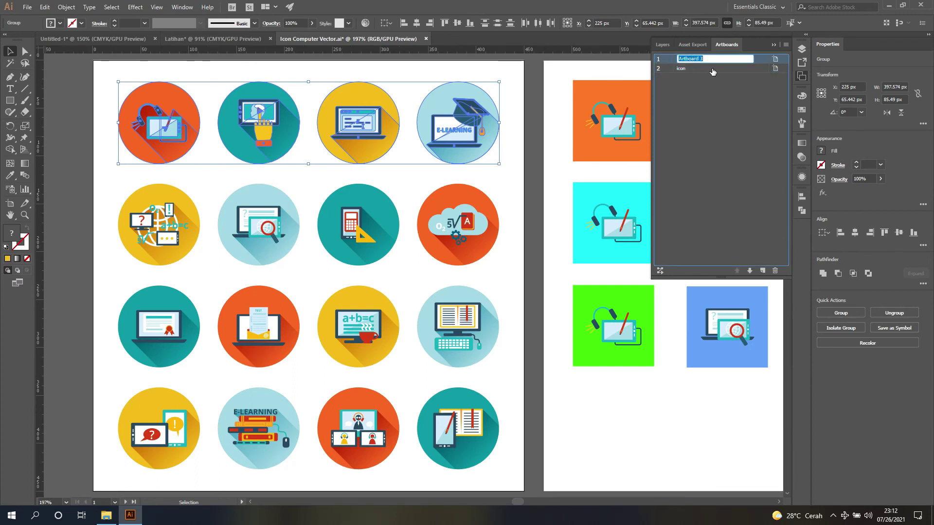
{"action": "type", "text": "icon 2"}
{"action": "key", "text": "Return"}
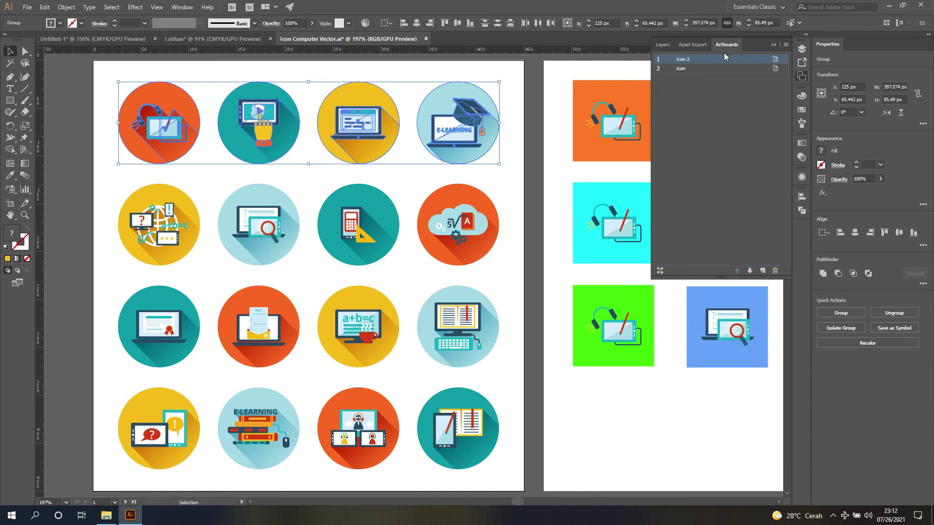
Close the artboard list, show the color spectrum and enlarge it to full height.
{"action": "left_click", "coordinate": [798, 79]}
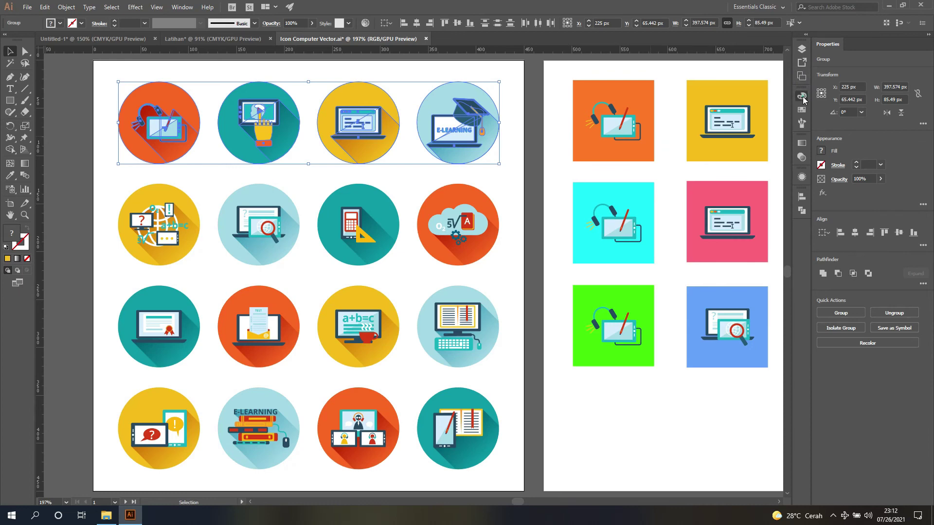
{"action": "left_click", "coordinate": [802, 96]}
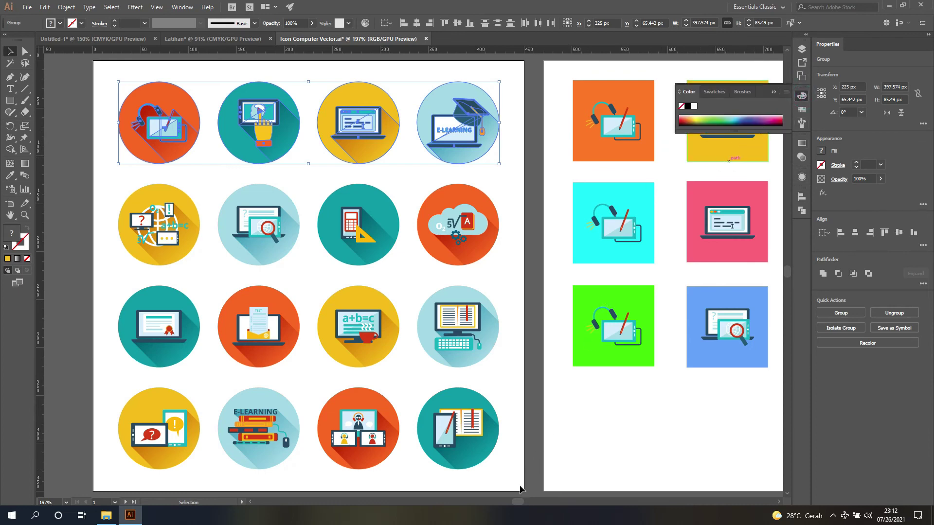
{"action": "left_click_drag", "start_coordinate": [516, 502], "coordinate": [526, 504]}
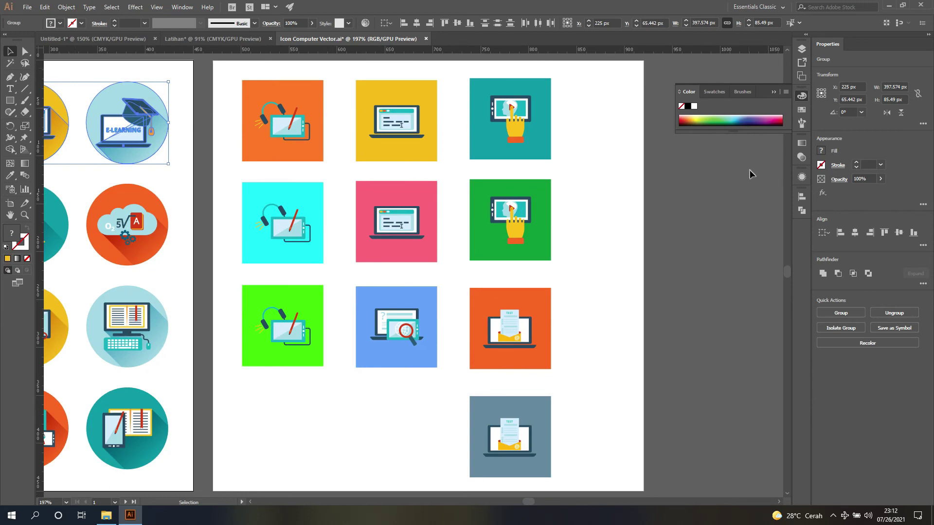
{"action": "left_click", "coordinate": [746, 133]}
{"action": "left_click_drag", "start_coordinate": [745, 215], "coordinate": [748, 288]}
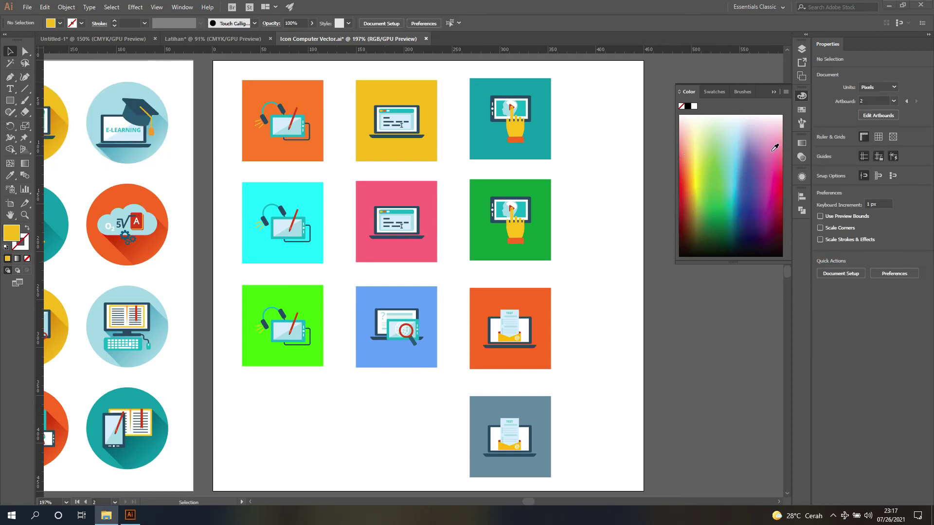
View the swatches of the icon document, and switch to the Latihan document to view its swatches and fill choices.
{"action": "left_click", "coordinate": [712, 92]}
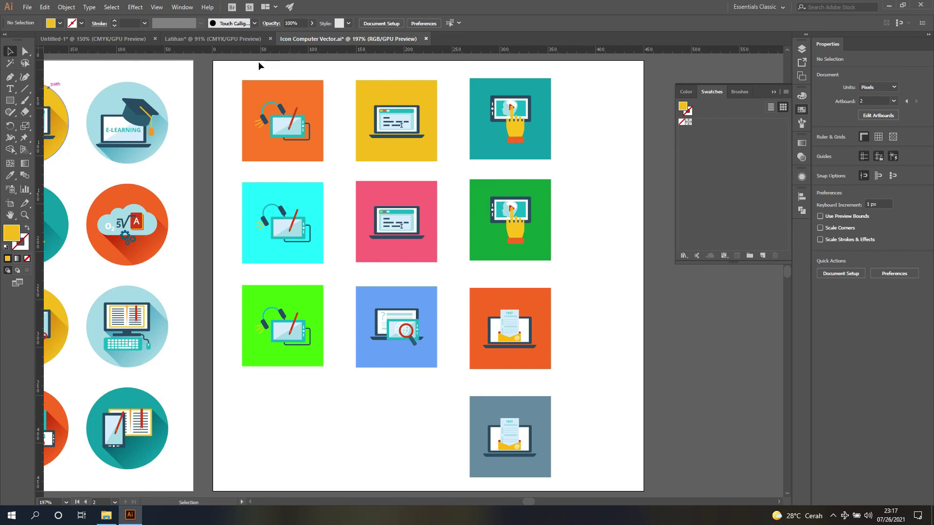
{"action": "left_click", "coordinate": [186, 40]}
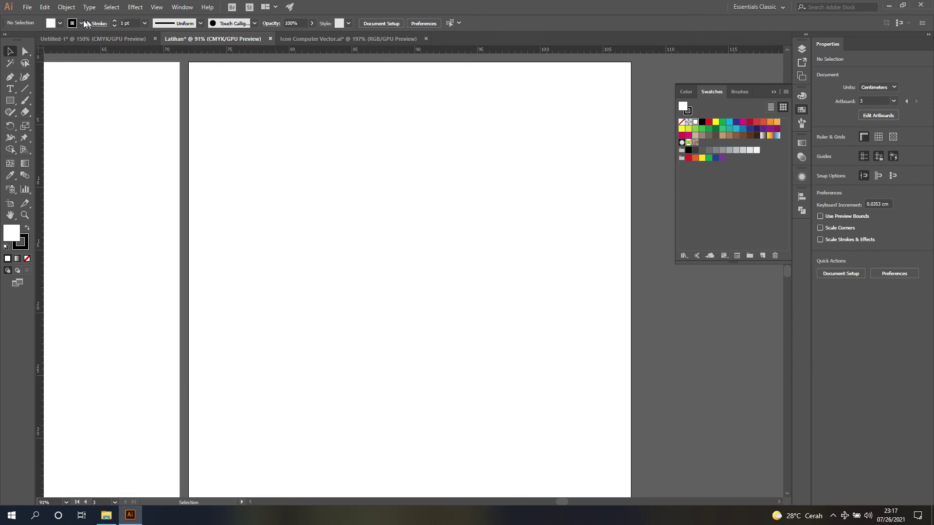
{"action": "left_click", "coordinate": [60, 23]}
{"action": "left_click", "coordinate": [60, 22]}
Hide the Control bar and show it again.
{"action": "left_click", "coordinate": [180, 8]}
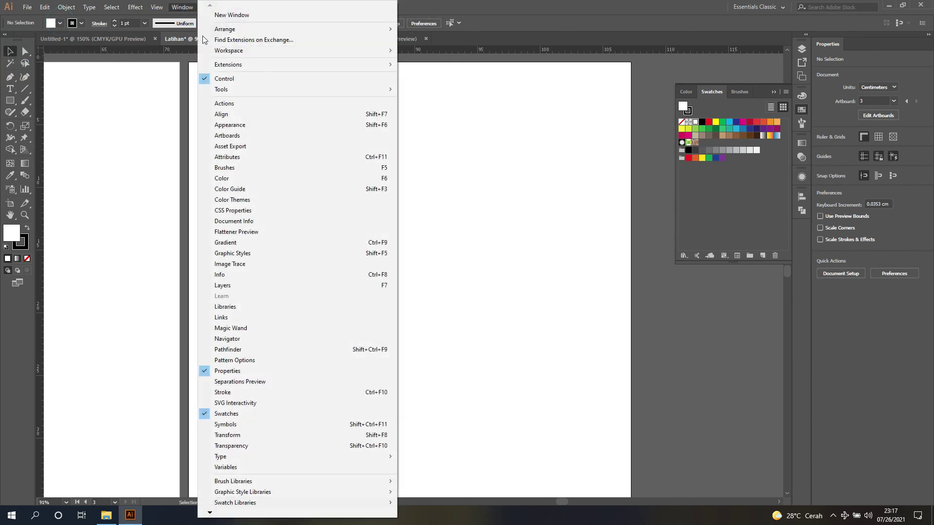
{"action": "left_click", "coordinate": [227, 81]}
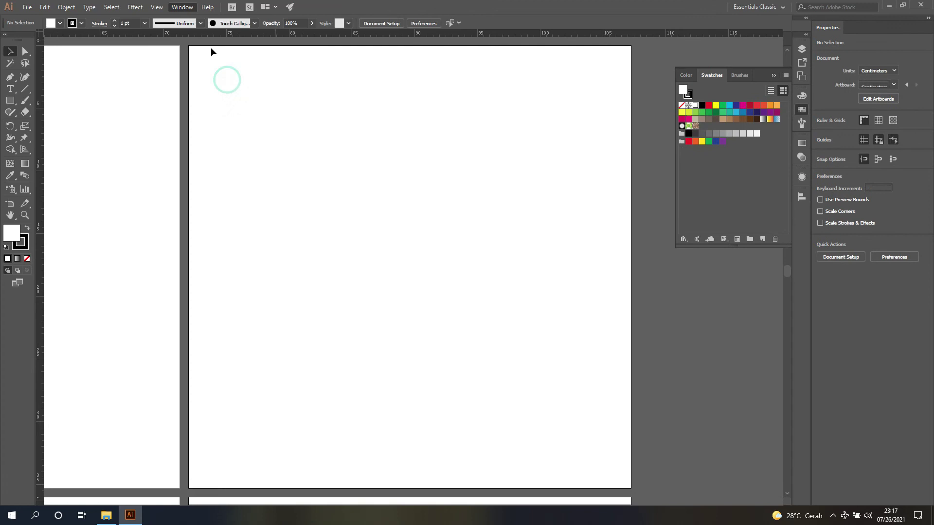
{"action": "left_click", "coordinate": [187, 10]}
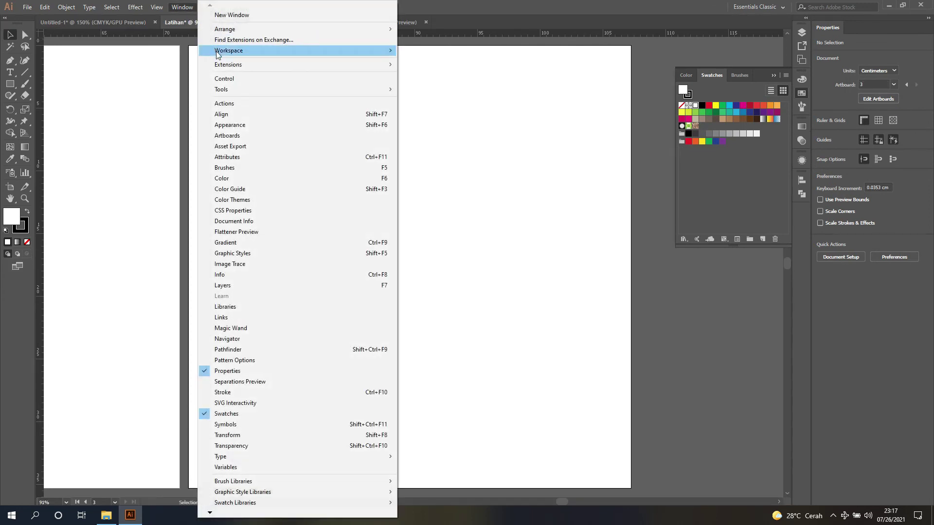
{"action": "left_click", "coordinate": [226, 78]}
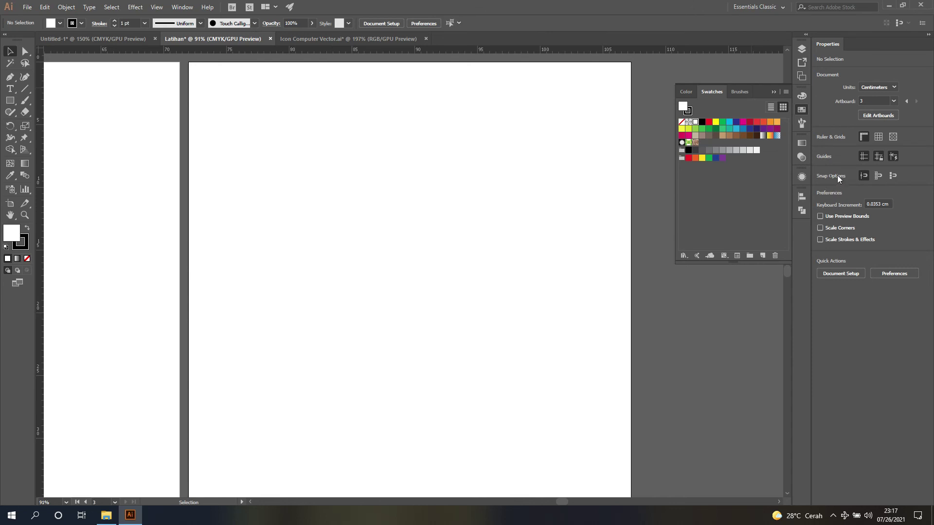
Look through the brushes, swatches, color spectrum and gradient settings of the Latihan document.
{"action": "left_click", "coordinate": [740, 94]}
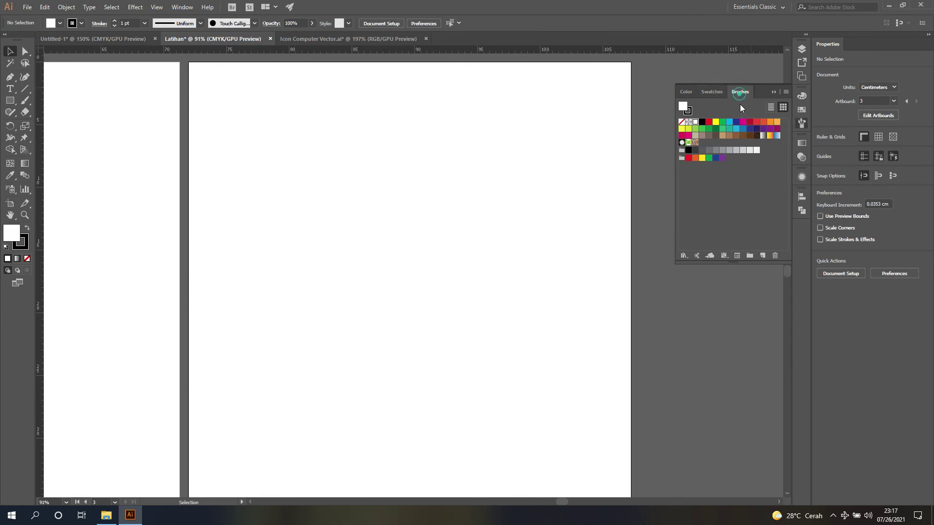
{"action": "left_click", "coordinate": [711, 91]}
{"action": "left_click", "coordinate": [801, 112]}
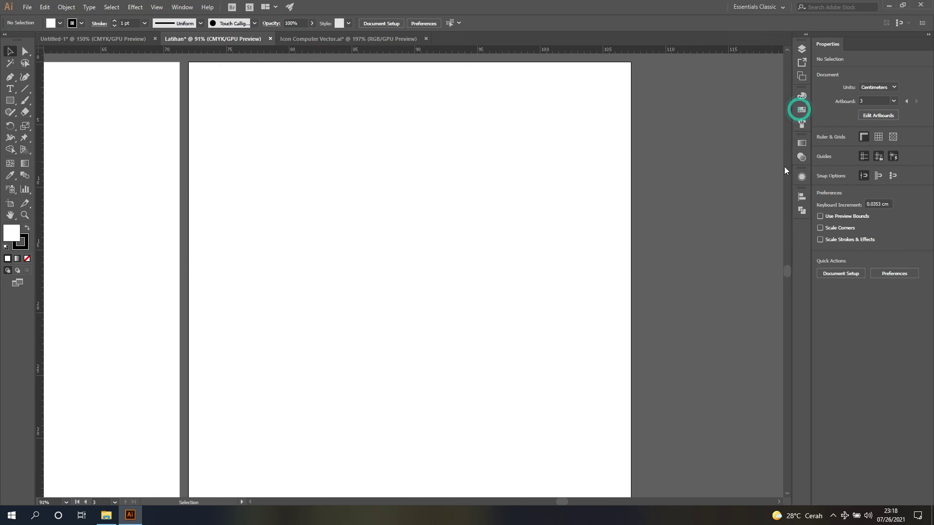
{"action": "left_click", "coordinate": [803, 96]}
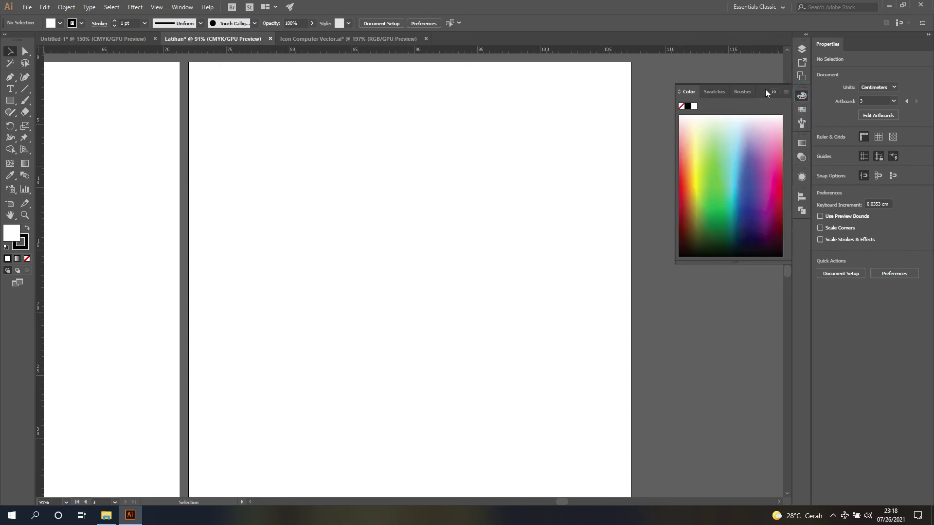
{"action": "mouse_move", "coordinate": [693, 100]}
{"action": "left_mouse_down"}
{"action": "mouse_move", "coordinate": [590, 140]}
{"action": "mouse_move", "coordinate": [691, 94]}
{"action": "mouse_move", "coordinate": [737, 92]}
{"action": "mouse_move", "coordinate": [684, 90]}
{"action": "left_mouse_up"}
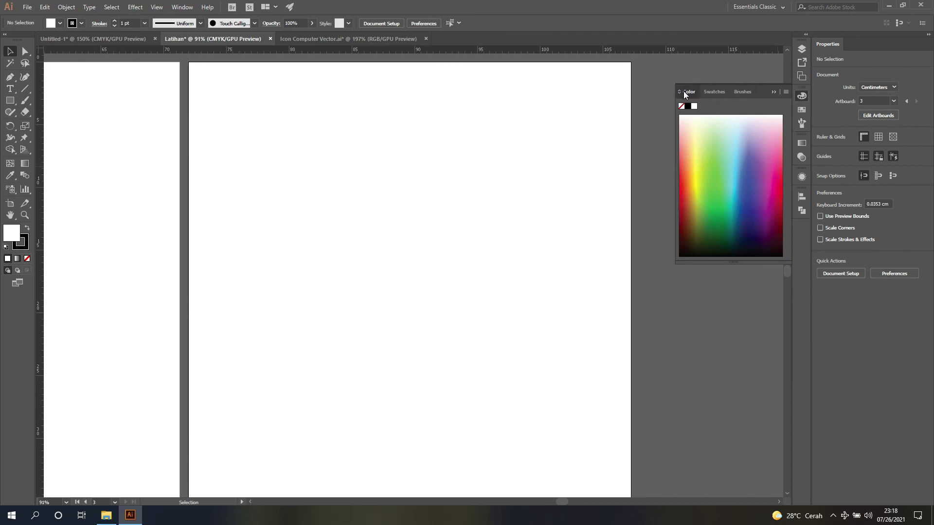
{"action": "left_click", "coordinate": [800, 100]}
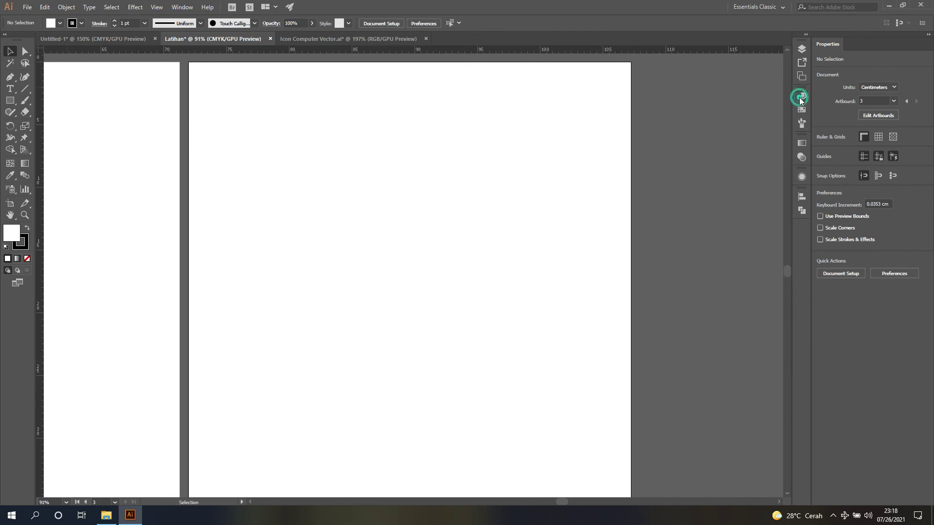
{"action": "left_click", "coordinate": [802, 146]}
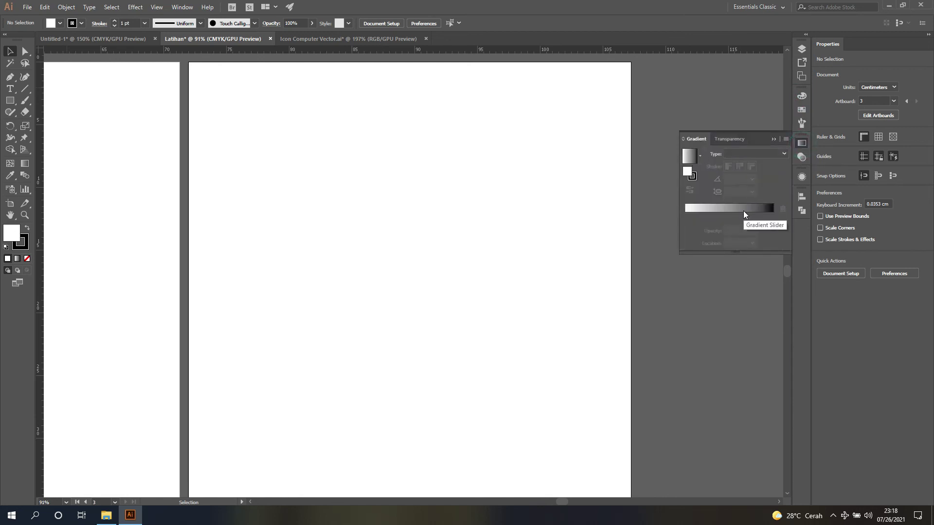
Look through the transparency settings, the appearance attributes and the list of effects for the Latihan document.
{"action": "left_click", "coordinate": [732, 139]}
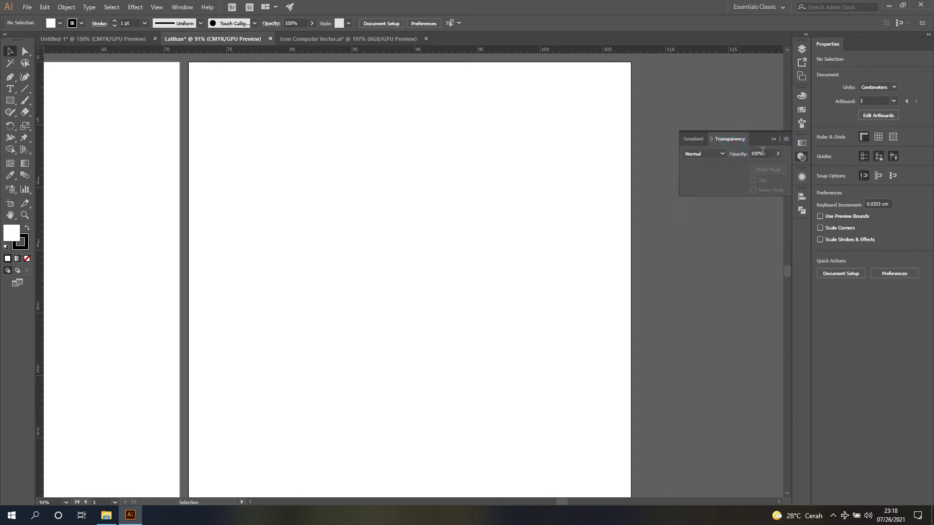
{"action": "left_click", "coordinate": [801, 158]}
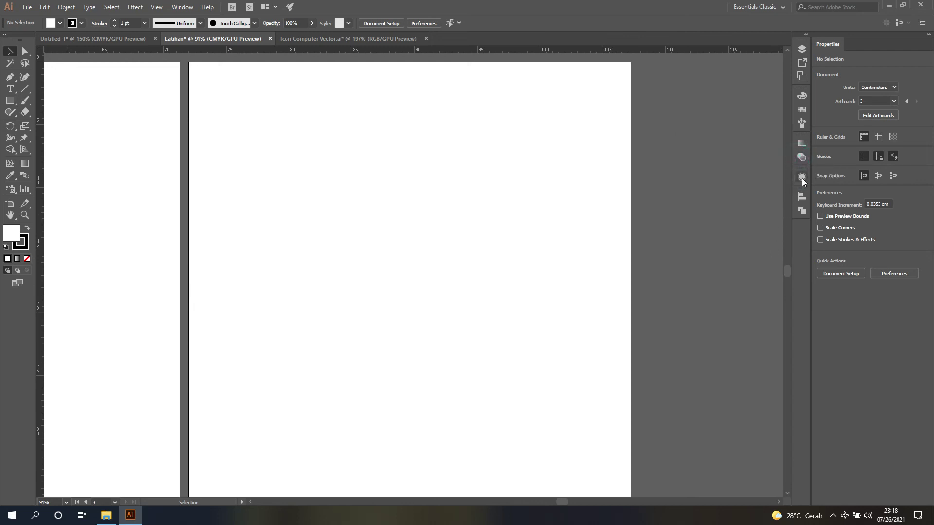
{"action": "left_click", "coordinate": [802, 177]}
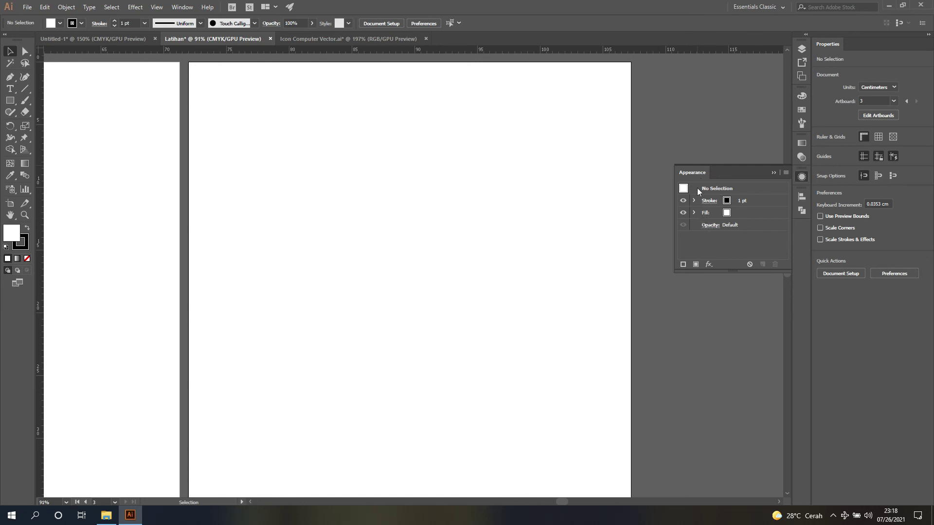
{"action": "left_click", "coordinate": [709, 264]}
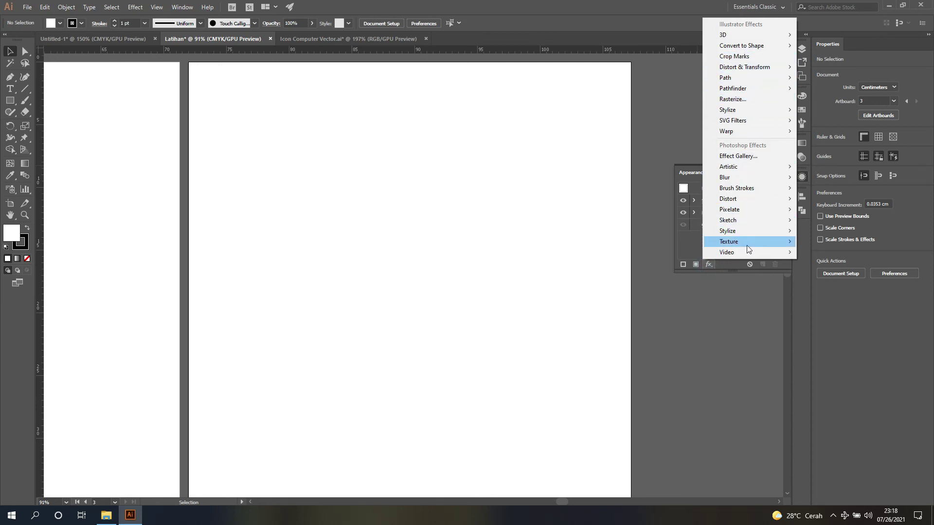
{"action": "left_click", "coordinate": [686, 250]}
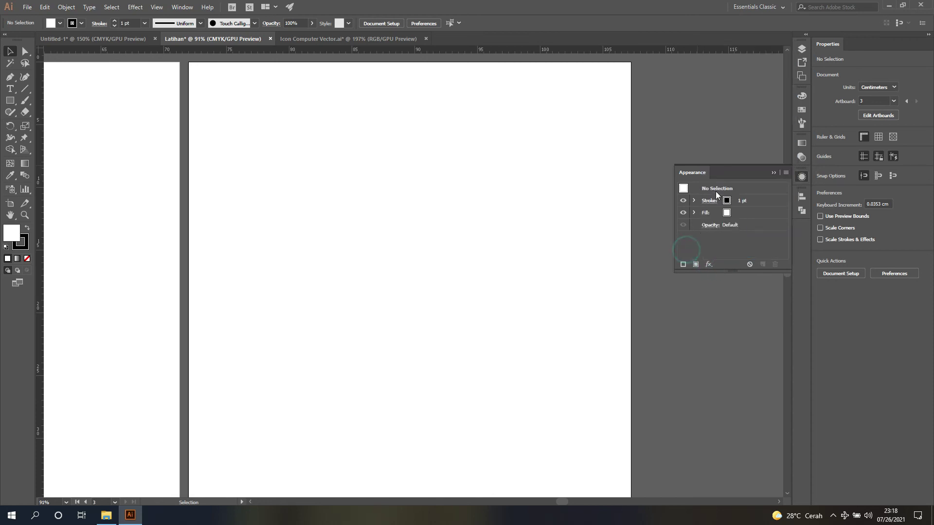
Close the appearance settings, show the alignment options and switch to the Icon Computer Vector document.
{"action": "left_click", "coordinate": [774, 173]}
{"action": "left_click", "coordinate": [801, 197]}
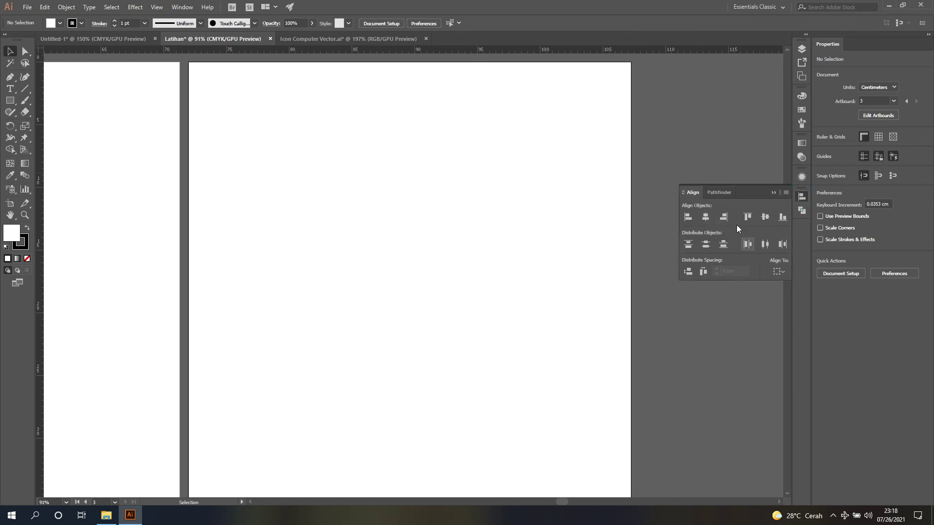
{"action": "left_click", "coordinate": [380, 39]}
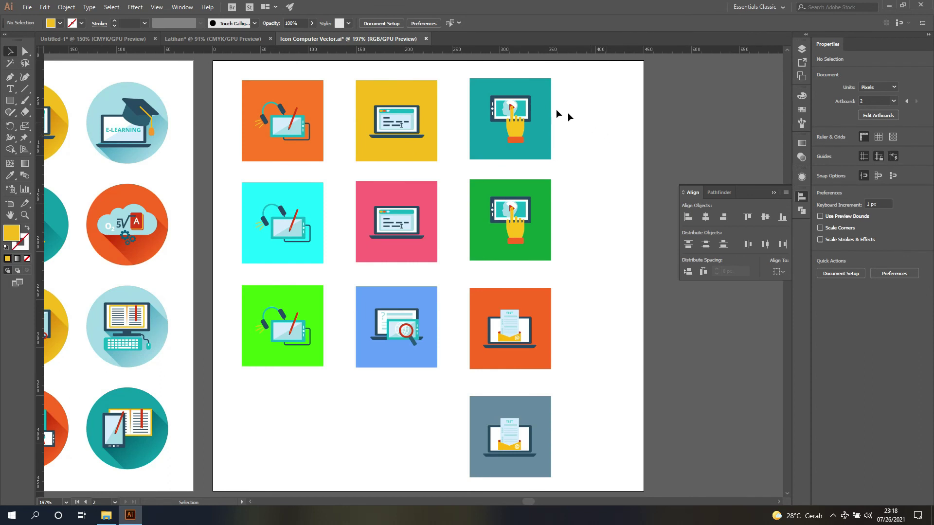
Move the teal, yellow and orange icons of the top row to different heights so they are out of line.
{"action": "left_click", "coordinate": [535, 98]}
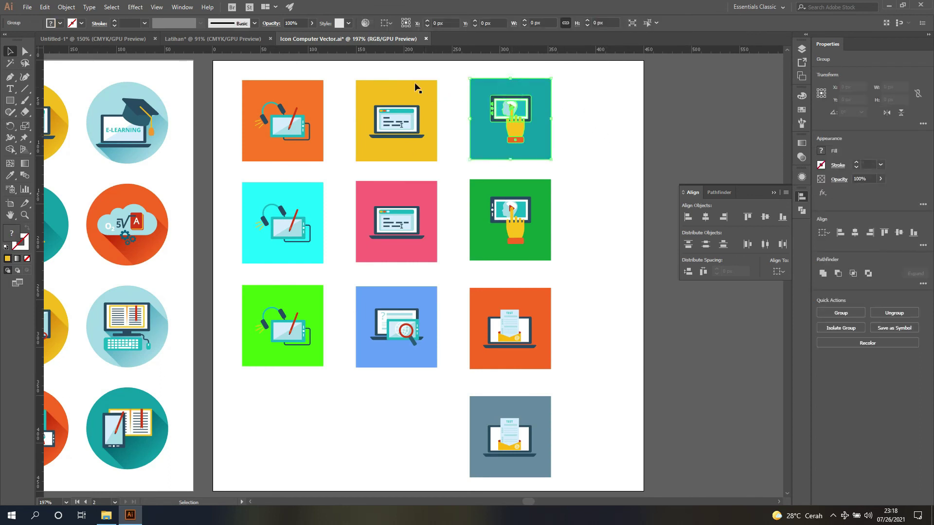
{"action": "left_click_drag", "start_coordinate": [525, 115], "coordinate": [565, 109]}
{"action": "left_click_drag", "start_coordinate": [408, 111], "coordinate": [452, 94]}
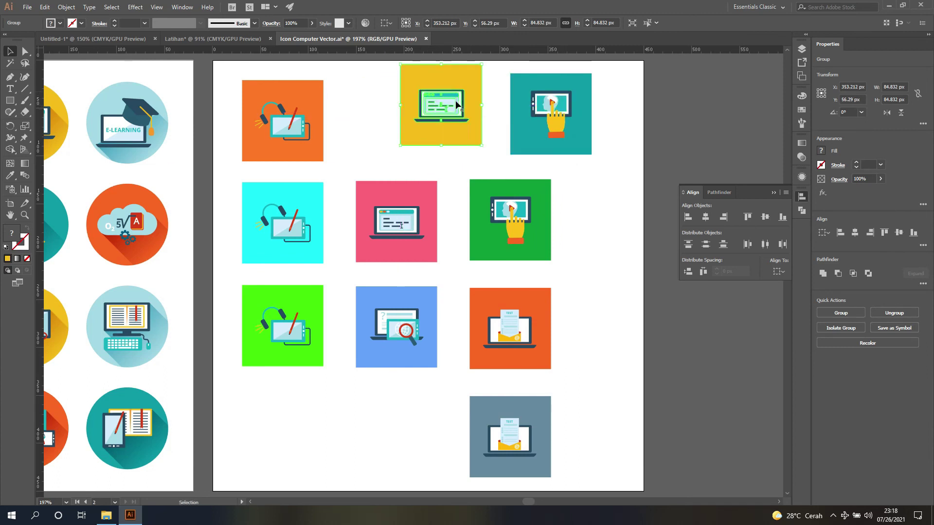
{"action": "scroll", "coordinate": [467, 124], "scroll_direction": "up", "scroll_amount": 1}
{"action": "scroll", "coordinate": [467, 124], "scroll_direction": "up", "scroll_amount": 1}
{"action": "left_click_drag", "start_coordinate": [300, 156], "coordinate": [349, 164]}
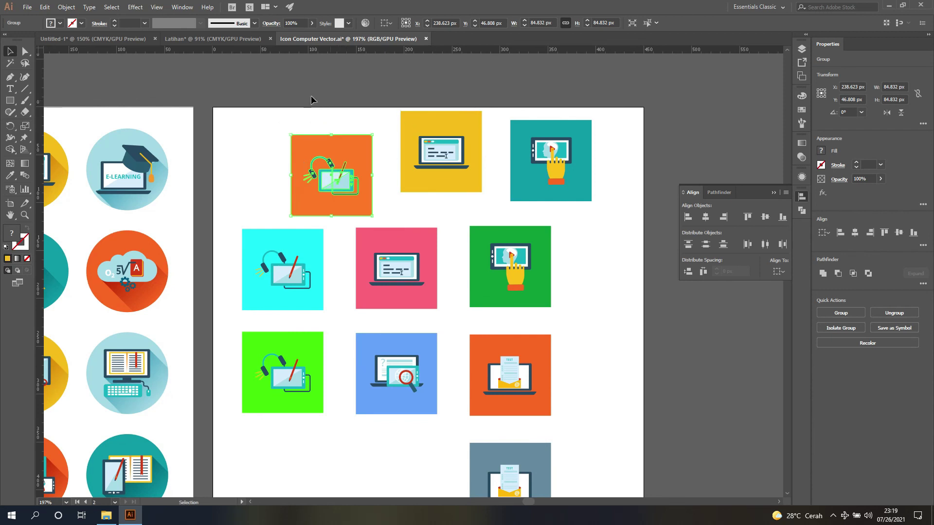
Align the three top-row icons to their vertical centers, relative to the selection.
{"action": "left_click_drag", "start_coordinate": [254, 90], "coordinate": [621, 224]}
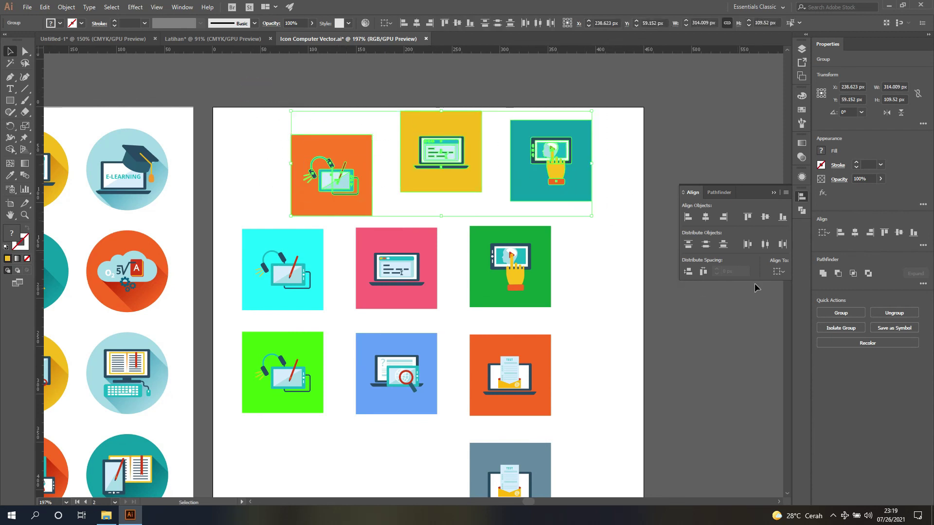
{"action": "left_click", "coordinate": [778, 272]}
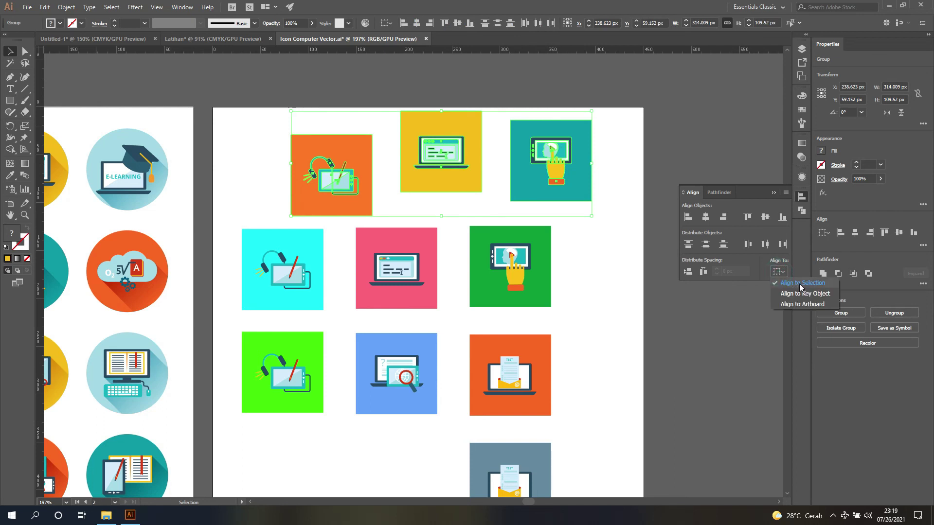
{"action": "left_click", "coordinate": [801, 283]}
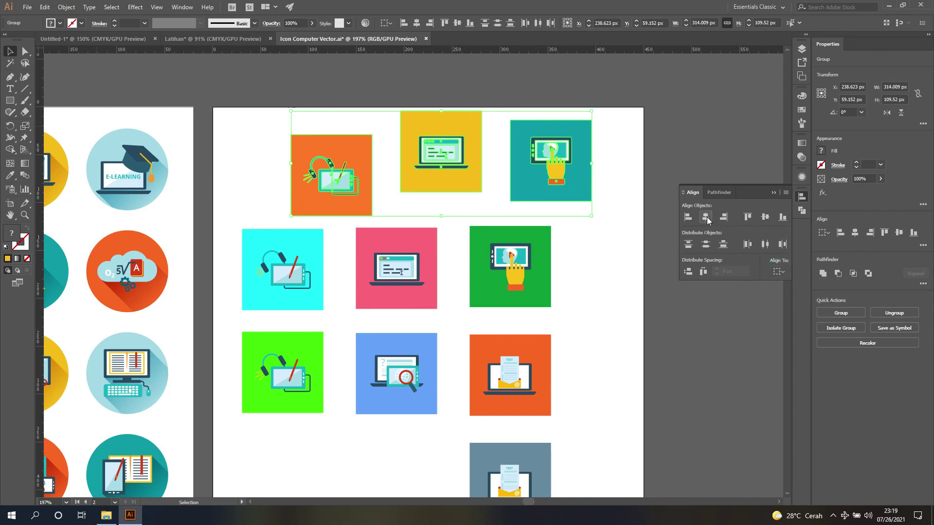
{"action": "left_click", "coordinate": [766, 218]}
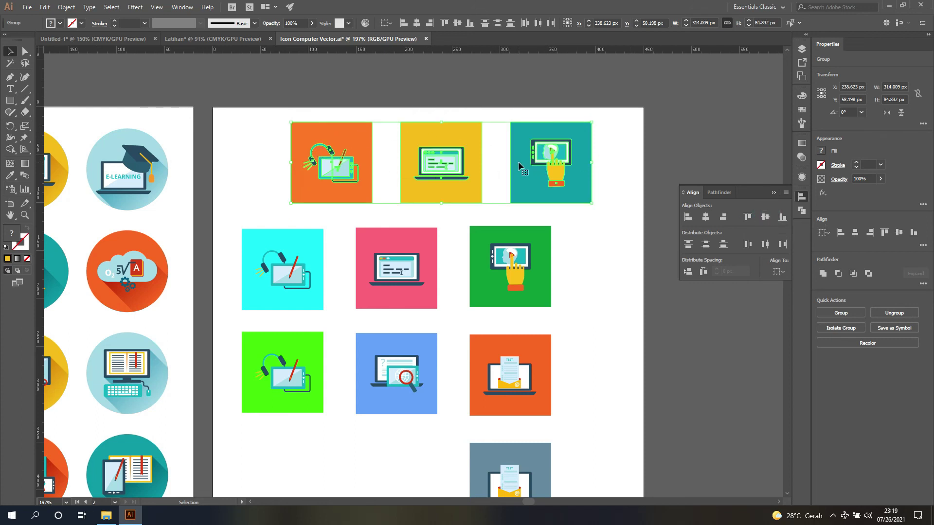
Undo the vertical center alignment of the top-row icons and apply it to them again.
{"action": "key", "text": "ctrl+z"}
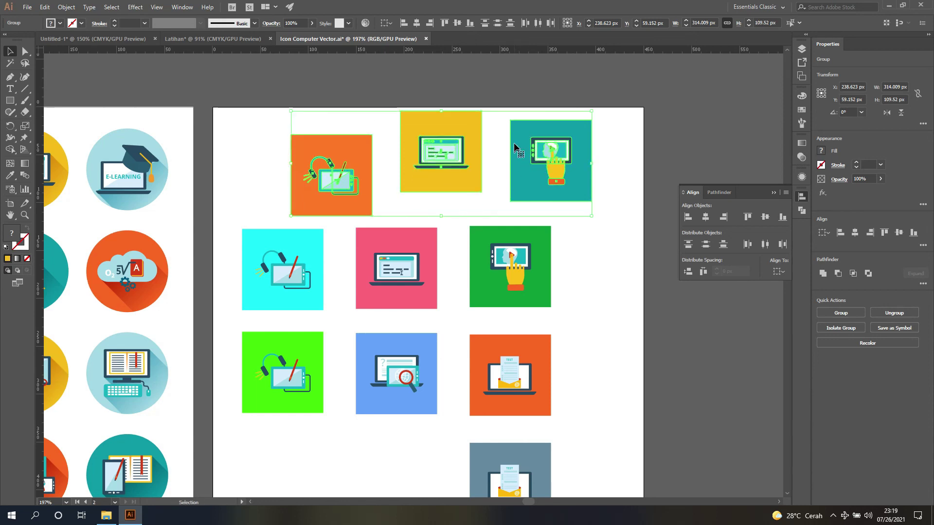
{"action": "scroll", "coordinate": [516, 146], "scroll_direction": "up", "scroll_amount": 1}
{"action": "scroll", "coordinate": [516, 146], "scroll_direction": "up", "scroll_amount": 3}
{"action": "scroll", "coordinate": [516, 146], "scroll_direction": "down", "scroll_amount": 2}
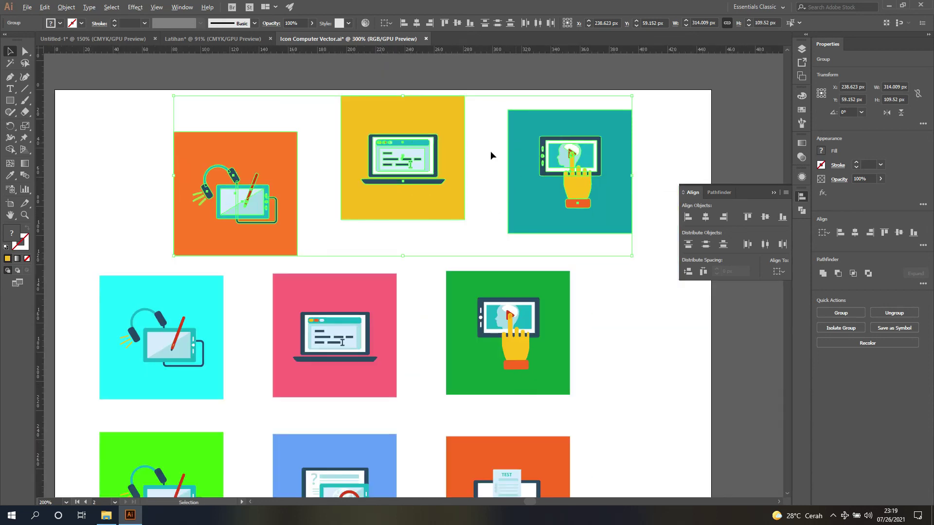
{"action": "scroll", "coordinate": [489, 153], "scroll_direction": "up", "scroll_amount": 2}
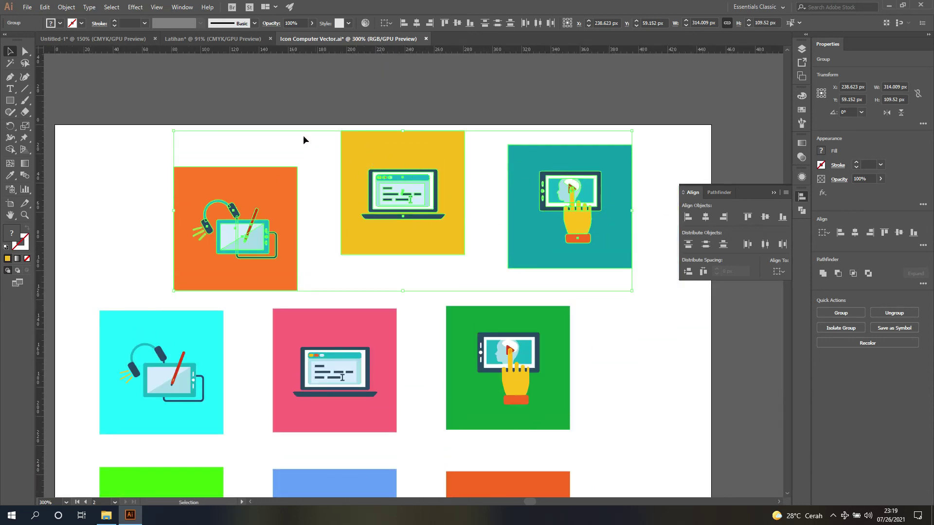
{"action": "left_click", "coordinate": [765, 218]}
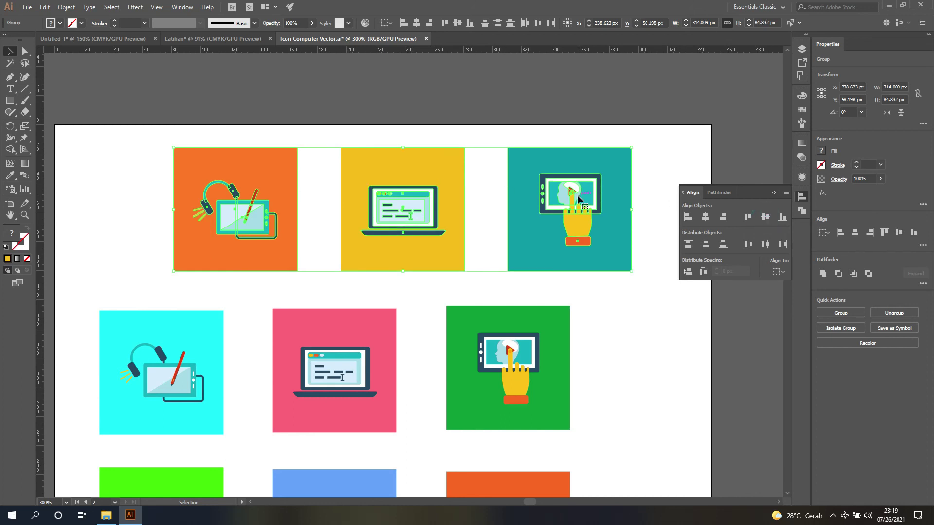
Undo the alignment and the moves of the three top-row icons.
{"action": "key", "text": "ctrl+z"}
{"action": "key", "text": "ctrl+z"}
{"action": "key", "text": "ctrl+z"}
{"action": "key", "text": "ctrl+z"}
{"action": "key", "text": "ctrl+z"}
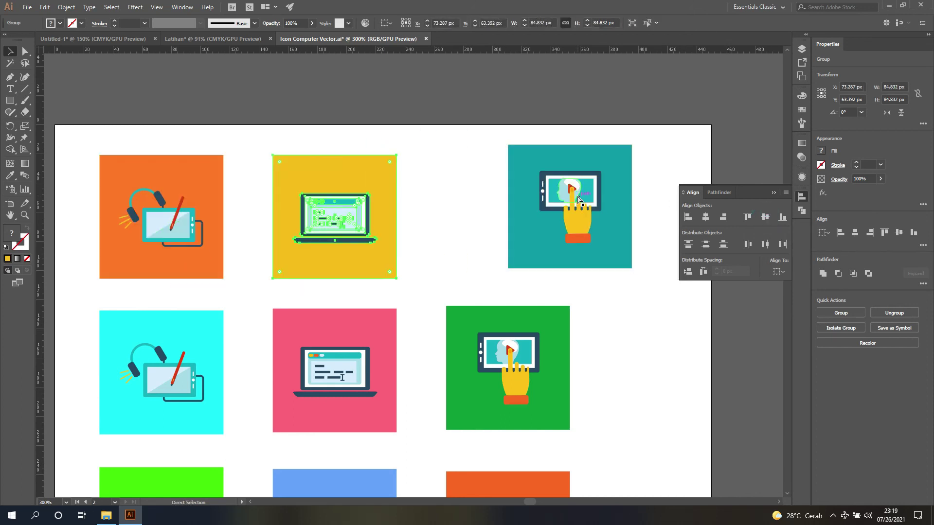
{"action": "scroll", "coordinate": [594, 228], "scroll_direction": "down", "scroll_amount": 5}
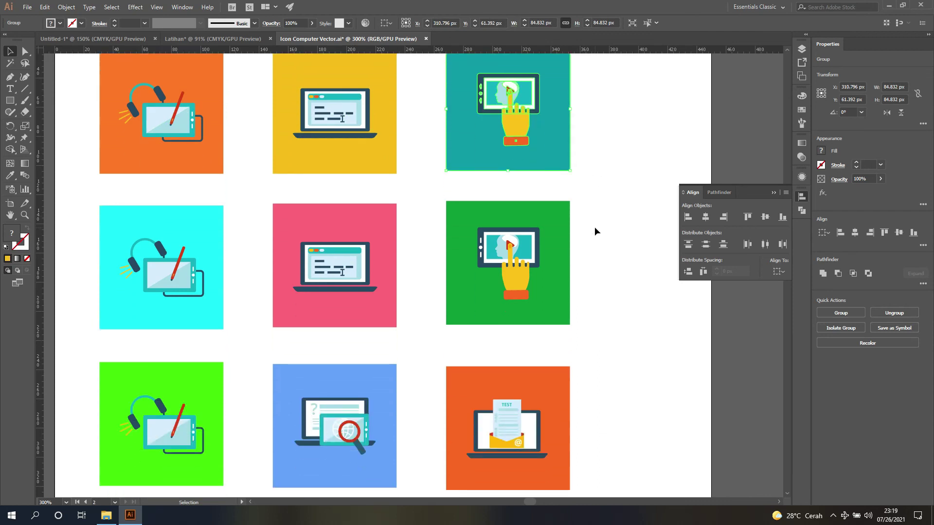
Move the teal, green and orange-red icons of the third column sideways by different amounts to misalign them.
{"action": "scroll", "coordinate": [594, 229], "scroll_direction": "up", "scroll_amount": 2}
{"action": "left_click_drag", "start_coordinate": [464, 165], "coordinate": [535, 160]}
{"action": "left_click_drag", "start_coordinate": [489, 294], "coordinate": [460, 288]}
{"action": "scroll", "coordinate": [478, 311], "scroll_direction": "down", "scroll_amount": 2}
{"action": "left_click_drag", "start_coordinate": [510, 426], "coordinate": [553, 415]}
Select the three shifted third-column icons and align their horizontal centers.
{"action": "scroll", "coordinate": [533, 225], "scroll_direction": "up", "scroll_amount": 2}
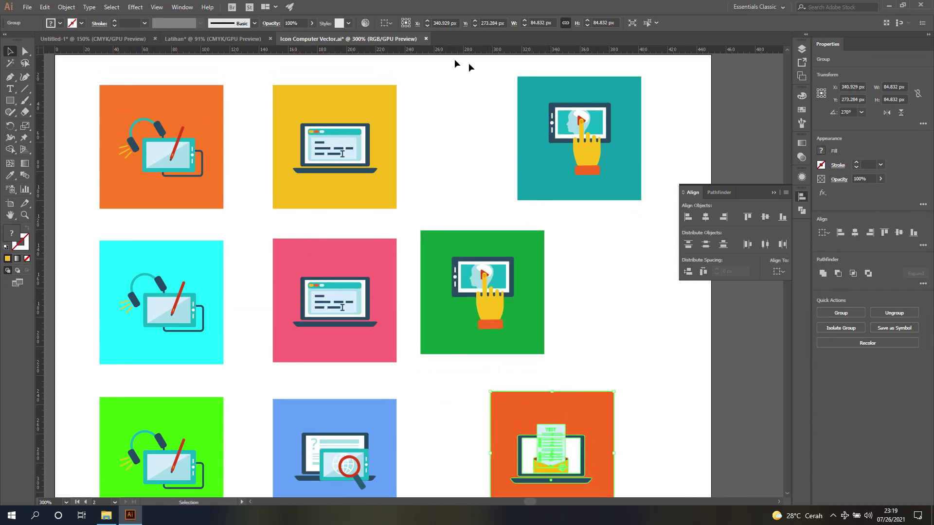
{"action": "left_click_drag", "start_coordinate": [408, 62], "coordinate": [683, 492]}
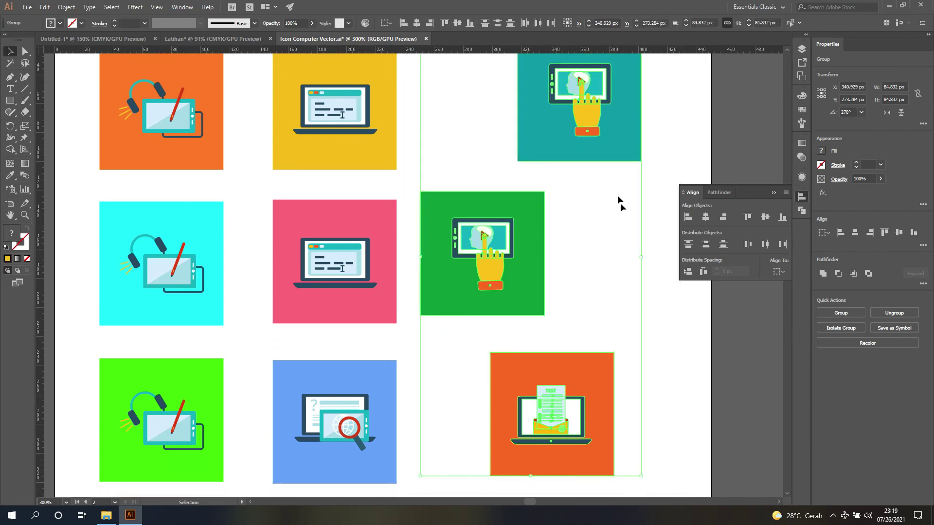
{"action": "left_click", "coordinate": [706, 219]}
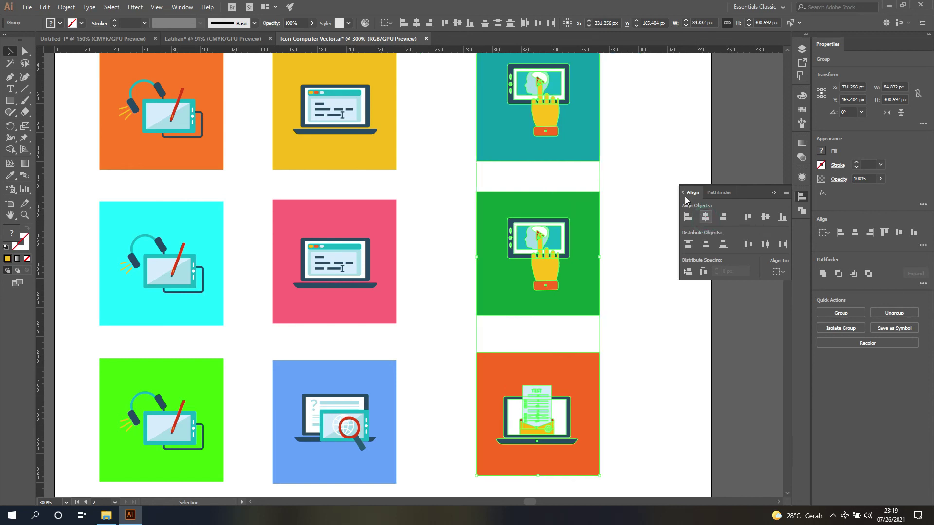
Undo the horizontal alignment and the moves of the third-column icons, and clear the selection.
{"action": "key", "text": "ctrl+z"}
{"action": "key", "text": "ctrl+z"}
{"action": "key", "text": "ctrl+z"}
{"action": "key", "text": "ctrl+z"}
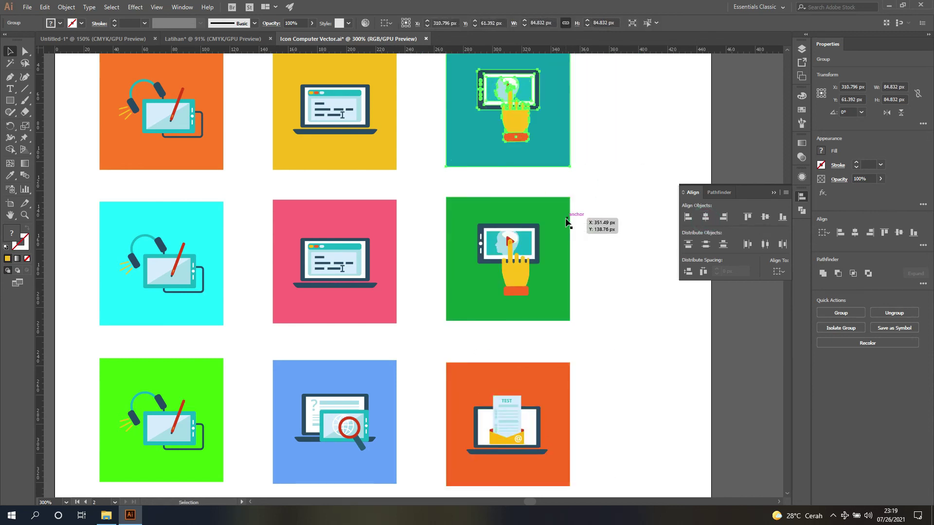
{"action": "left_click", "coordinate": [598, 202]}
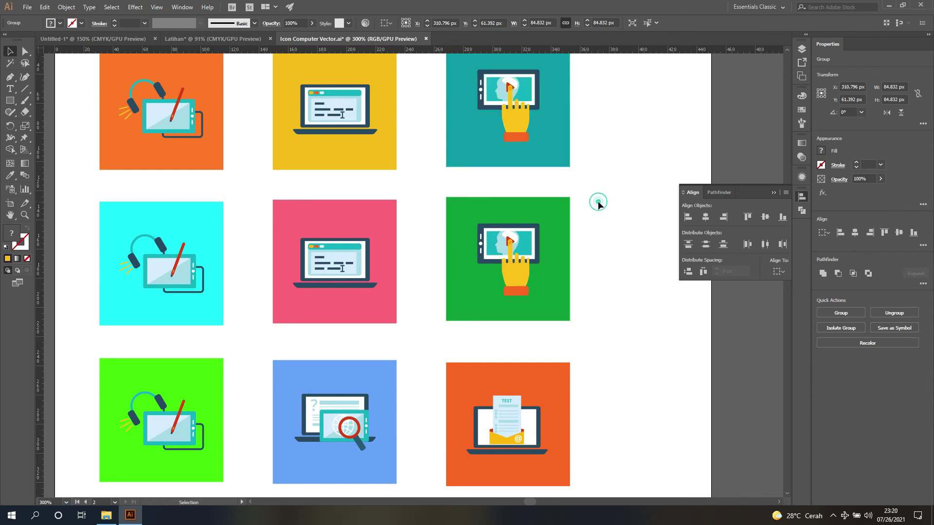
Look at the Pathfinder shape modes and operations, close them and fit the artboard in the window.
{"action": "left_click", "coordinate": [726, 193]}
{"action": "scroll", "coordinate": [697, 232], "scroll_direction": "up", "scroll_amount": 2}
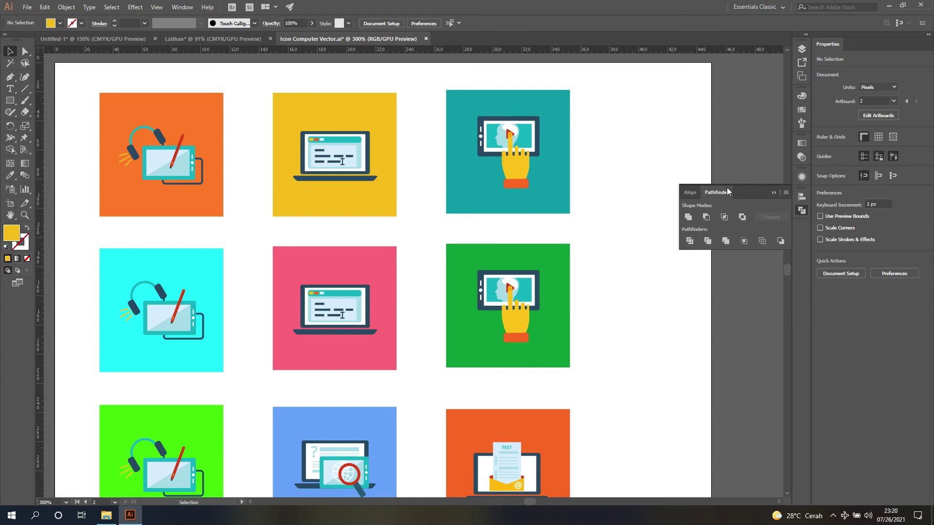
{"action": "left_click", "coordinate": [800, 212]}
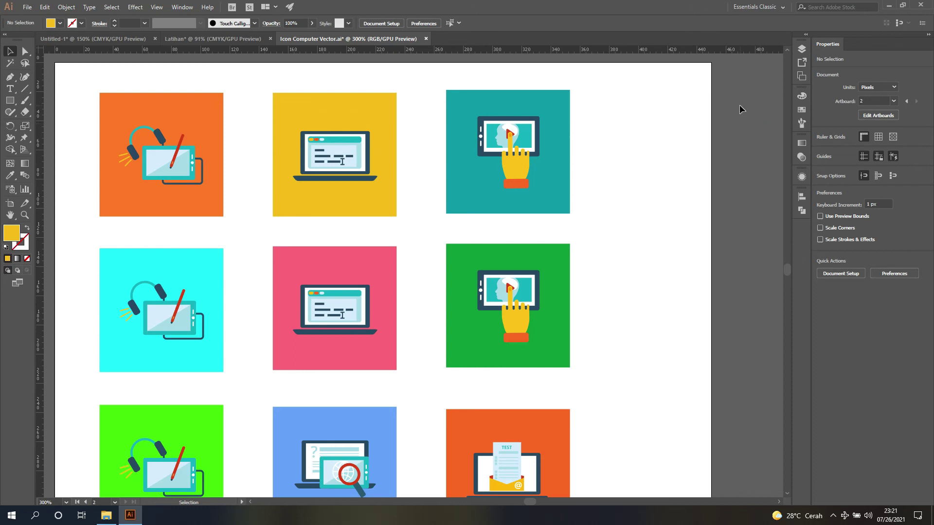
{"action": "key", "text": "ctrl+0"}
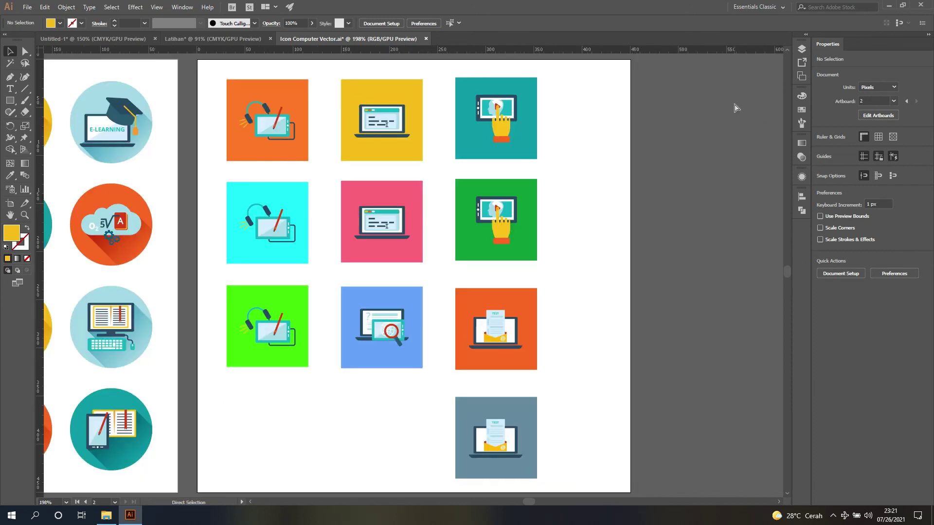